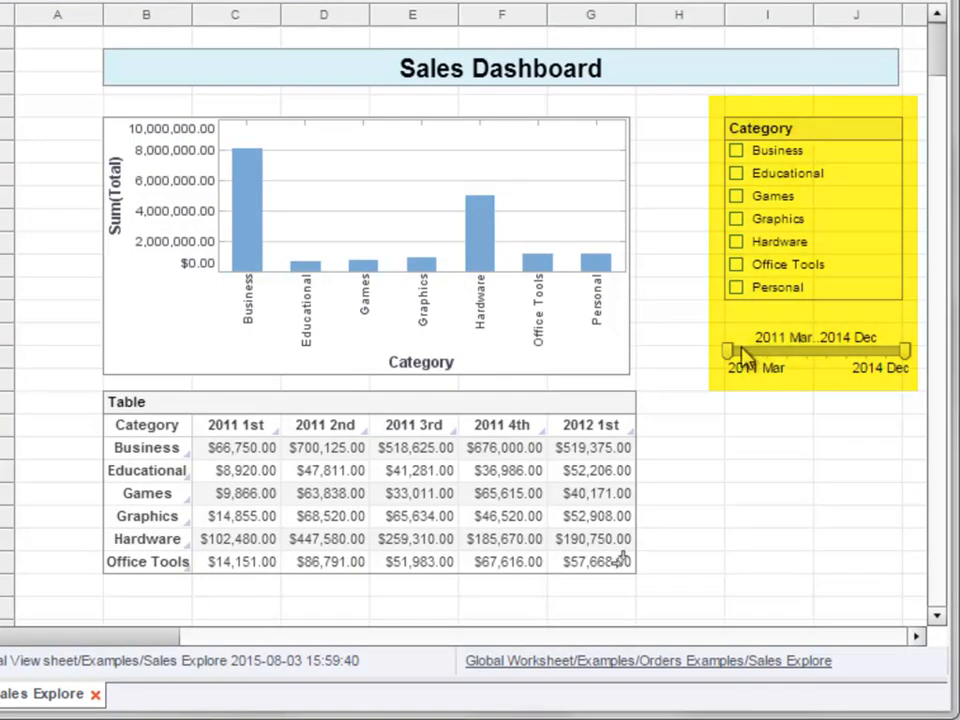
- Move the start of the date range slider to 2013 Mar and bring it back to 2011 Apr
left_click_drag(731, 354, 822, 366)
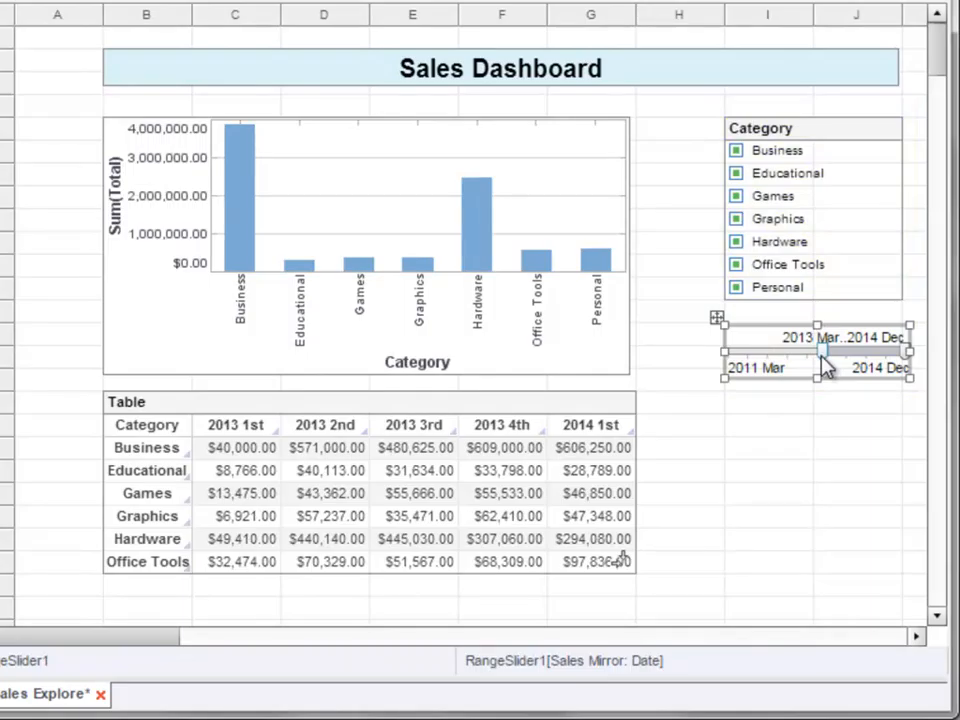
left_click_drag(818, 366, 731, 362)
- Filter the dashboard to the Business, Educational and Games categories
mouse_move(739, 264)
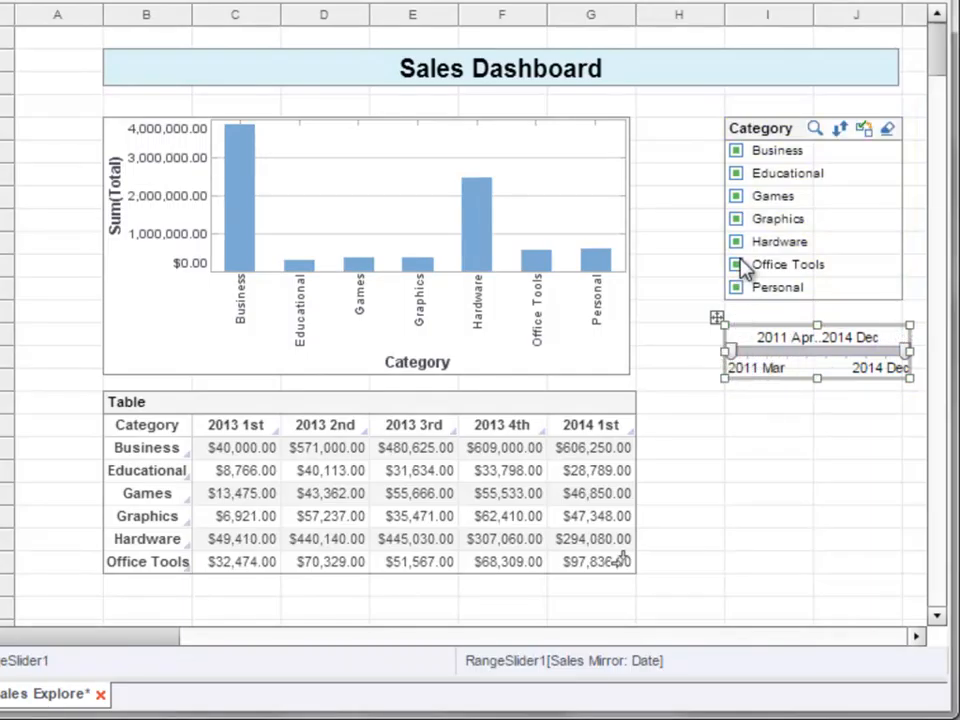
left_click(738, 152)
left_click(740, 176)
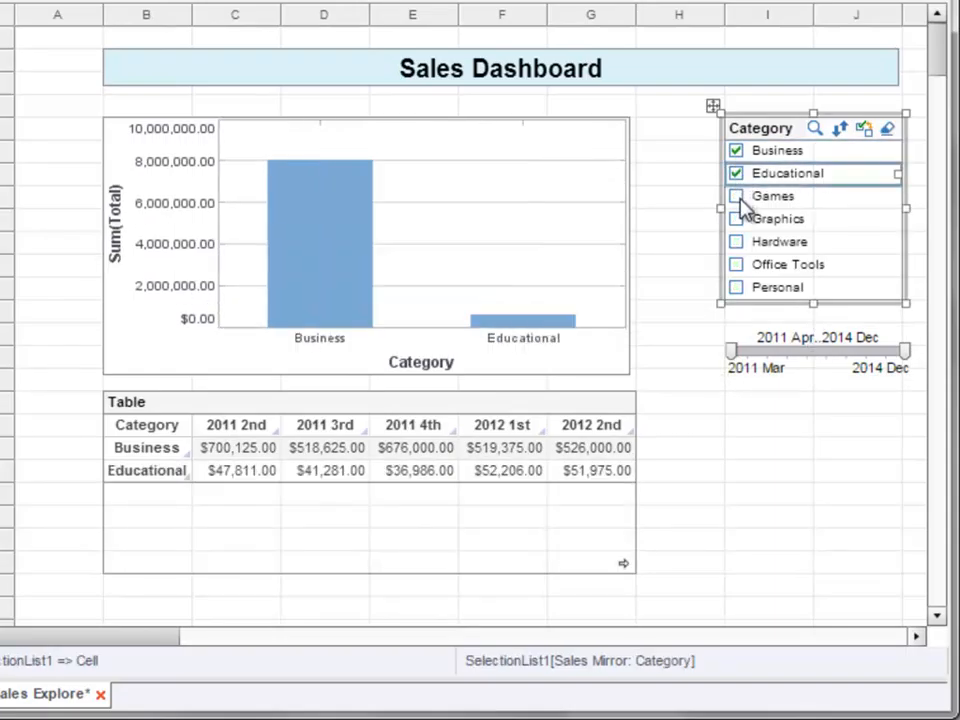
left_click(741, 196)
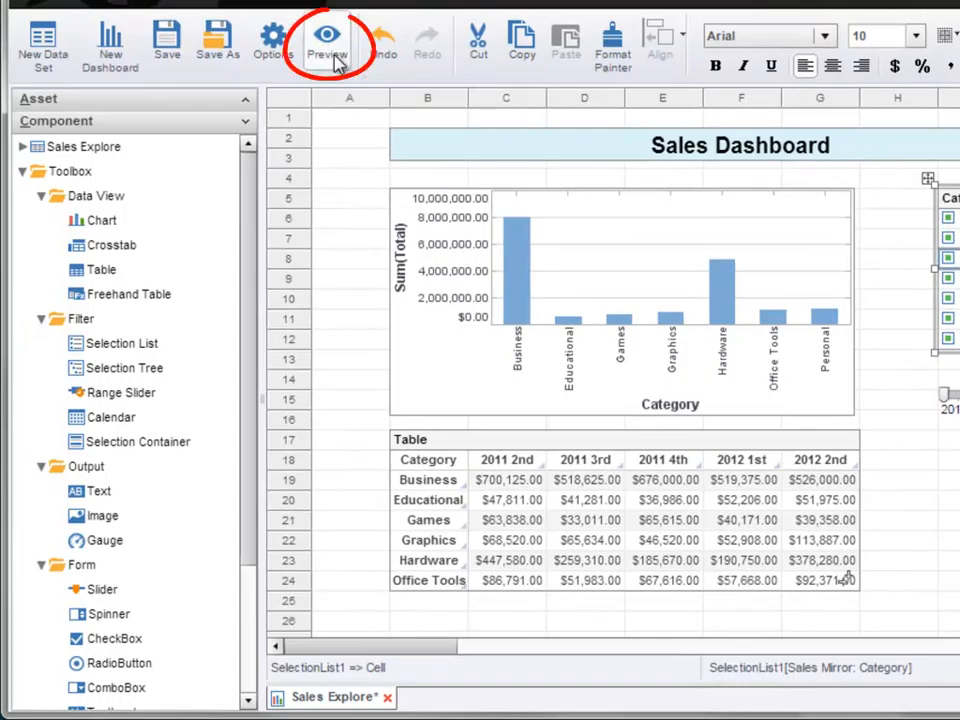
- Preview the dashboard and examine the ad hoc editors of the chart and the crosstab table, then close the crosstab editor
left_click(330, 45)
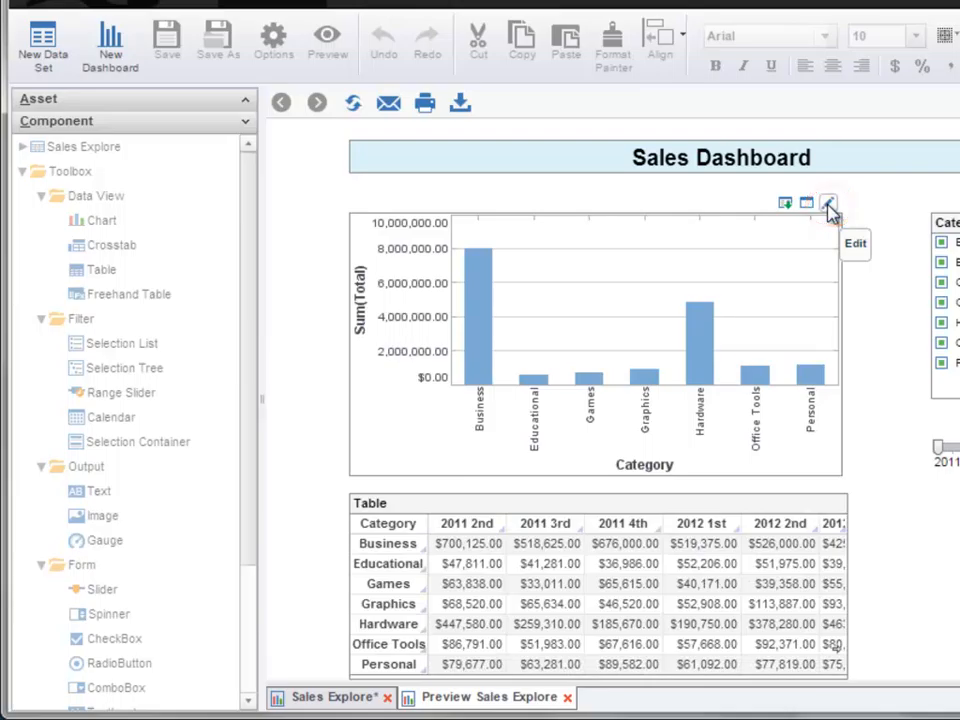
left_click(829, 205)
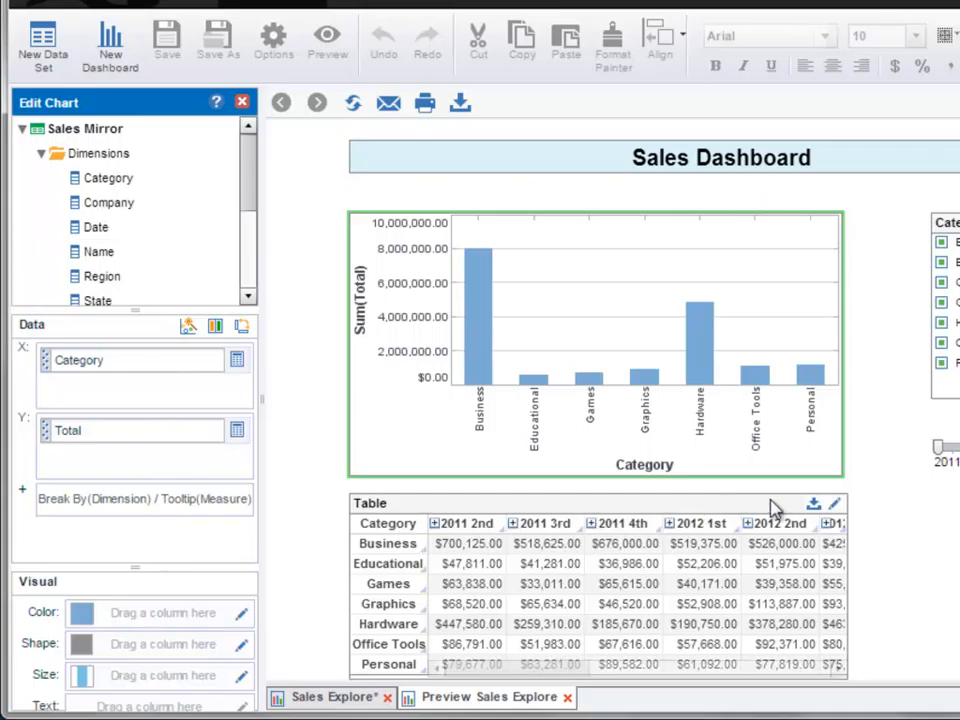
left_click(834, 508)
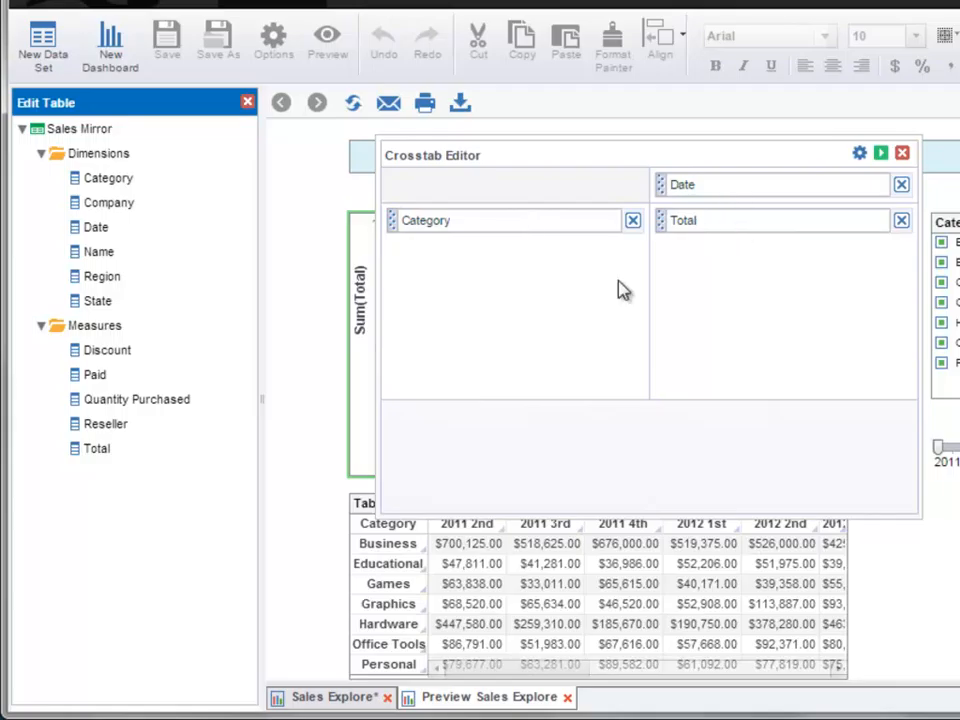
left_click(901, 155)
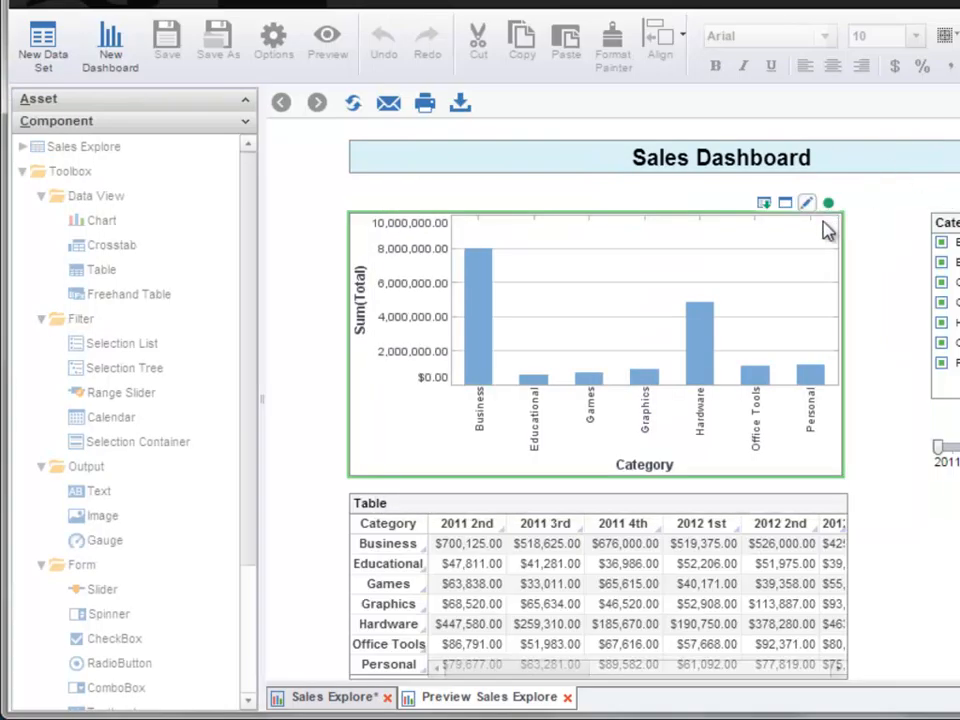
- Try Company as the chart's X dimension in the preview, restore Category, and close the chart editor
left_click(808, 206)
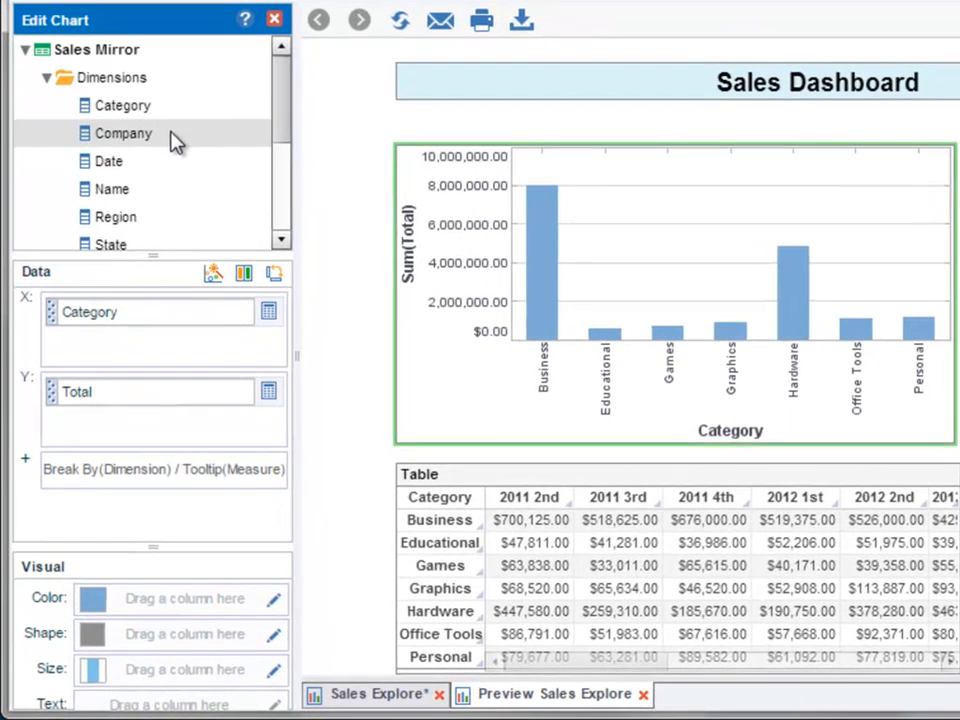
left_click_drag(171, 134, 135, 315)
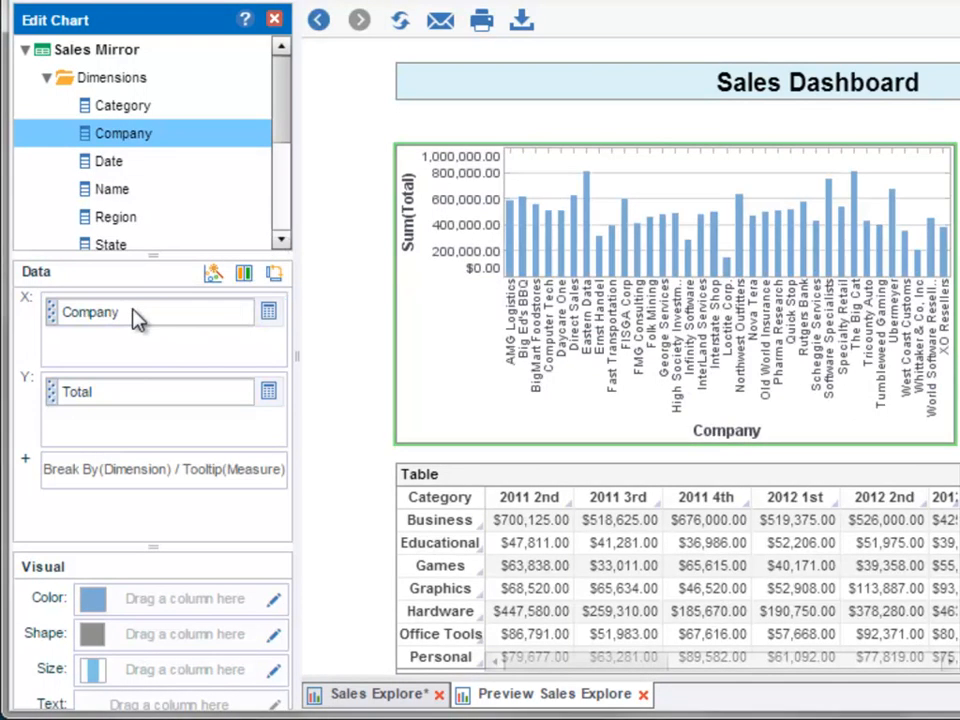
left_click_drag(190, 106, 156, 318)
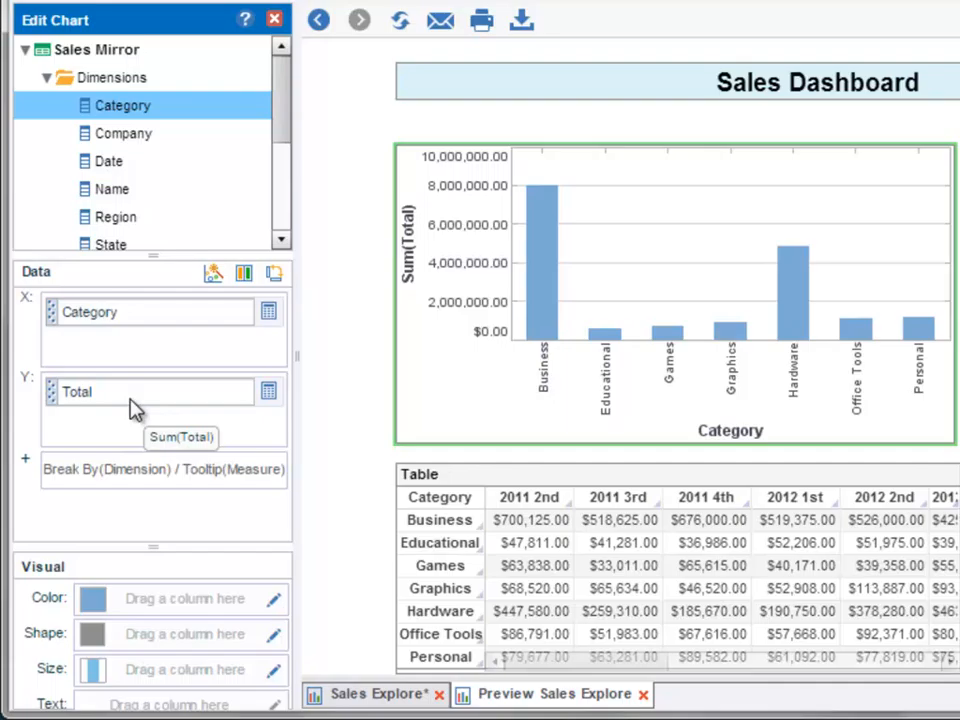
left_click(275, 21)
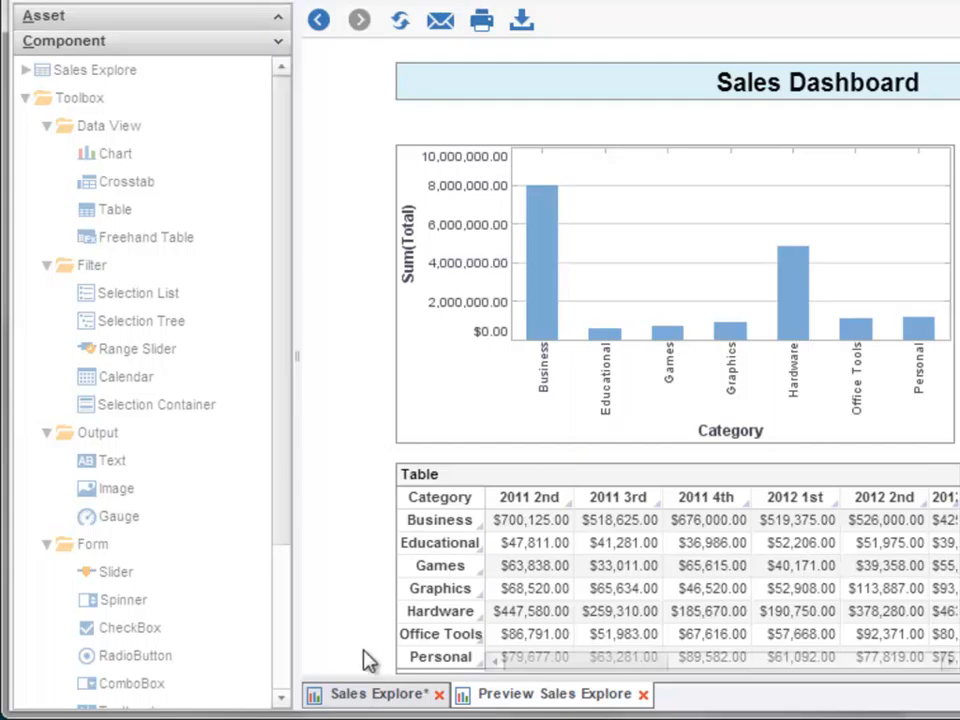
- Return to the Sales Explore design sheet and examine the chart's advanced properties for the ad hoc editing option
left_click(369, 700)
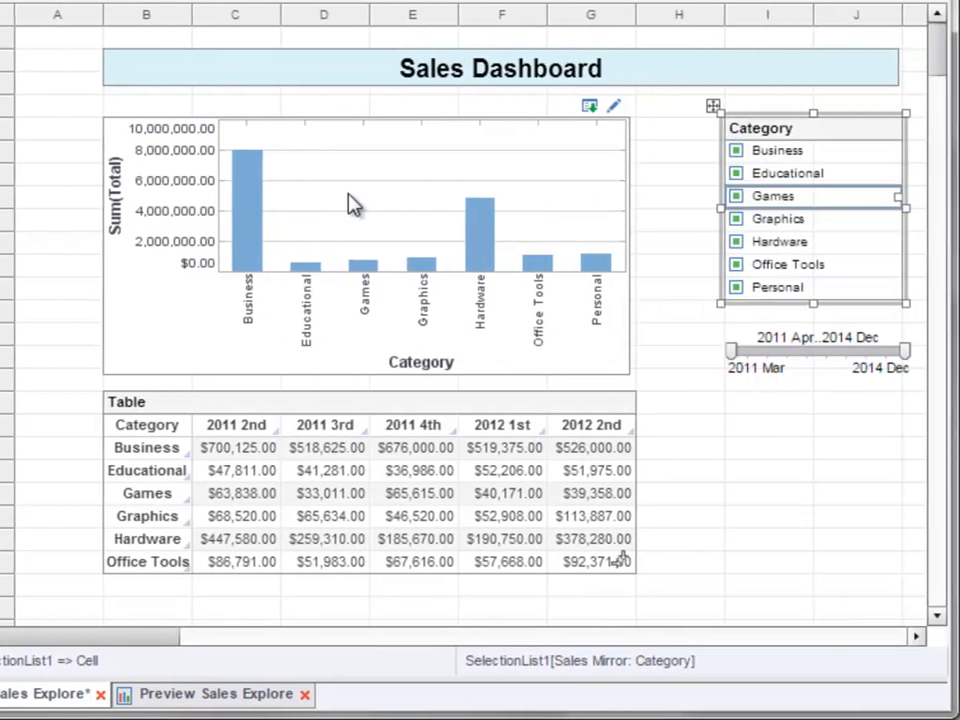
right_click(352, 204)
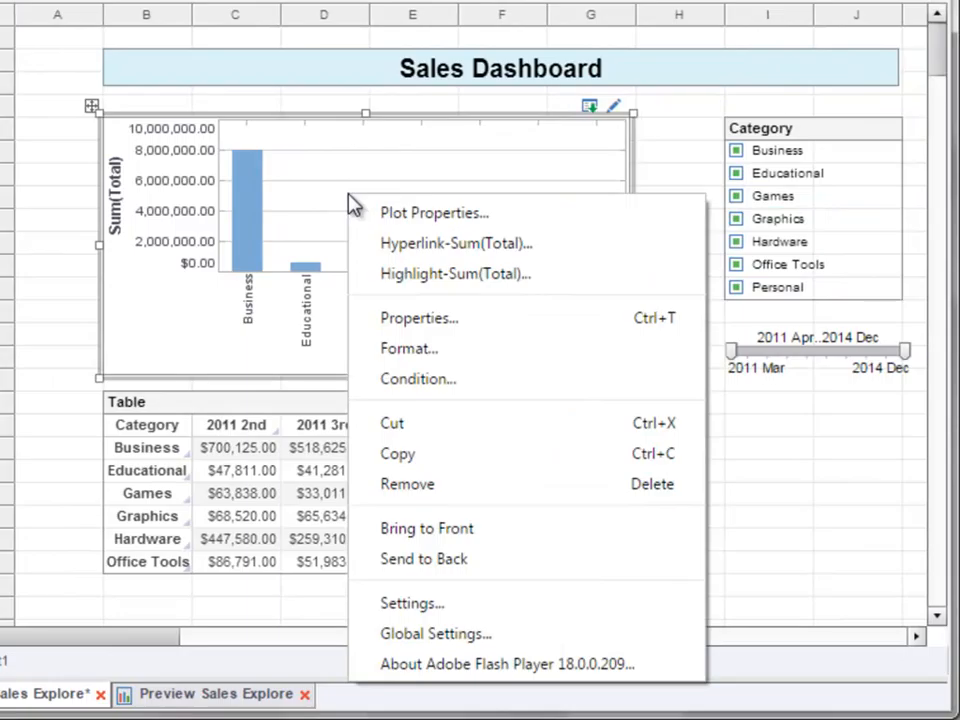
left_click(490, 320)
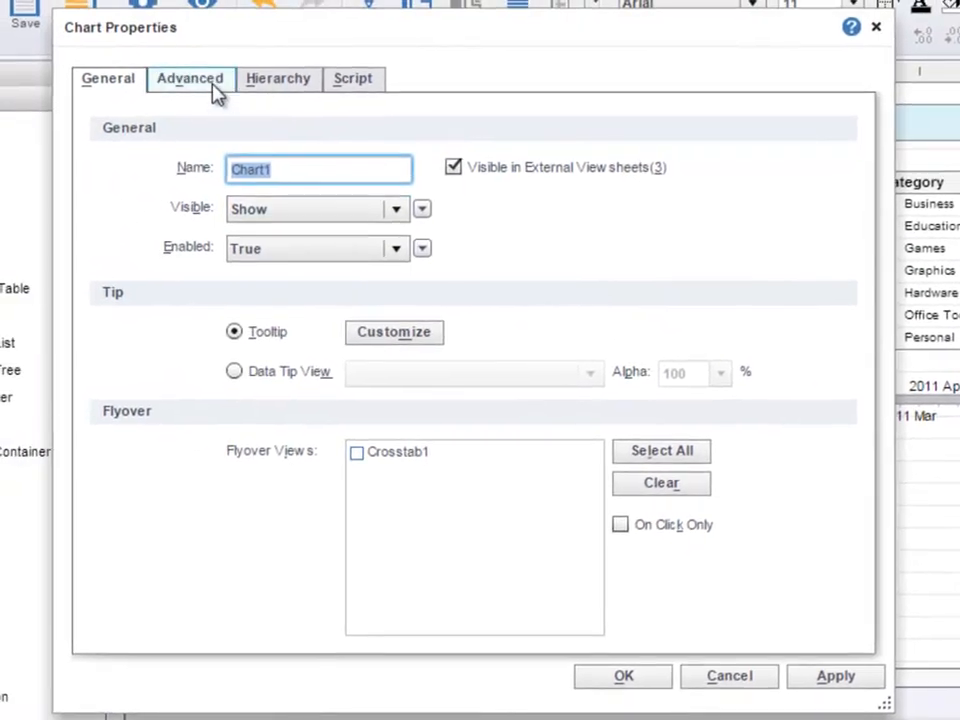
left_click(216, 92)
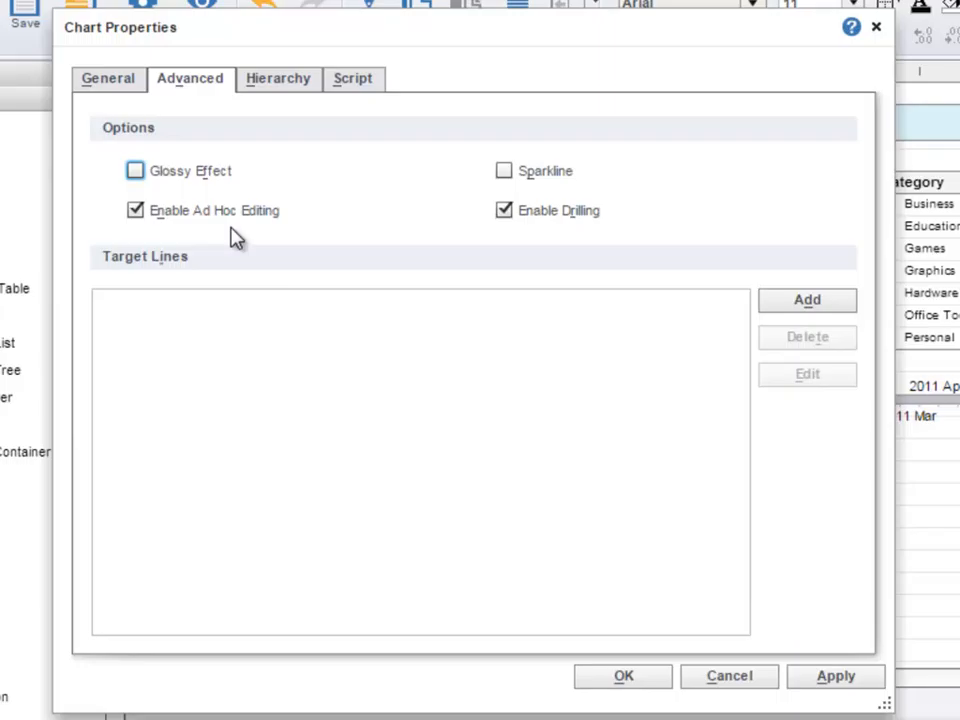
left_click(664, 675)
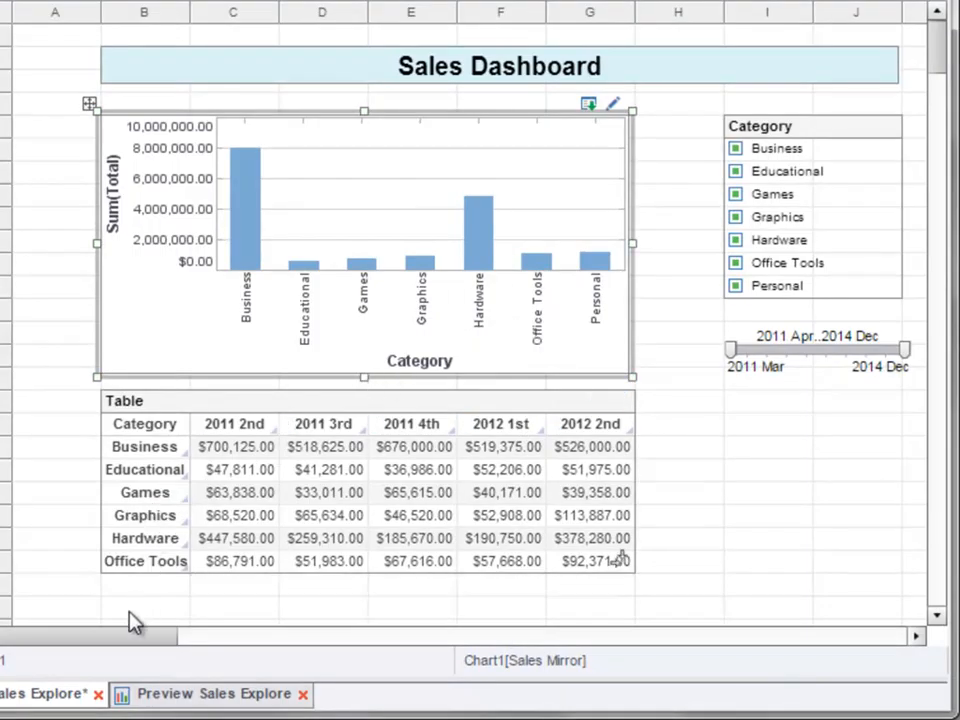
- Place a ComboBox below the date range slider and enter the label "Dimension:" in the cell directly above it
scroll(248, 500, "down", 3)
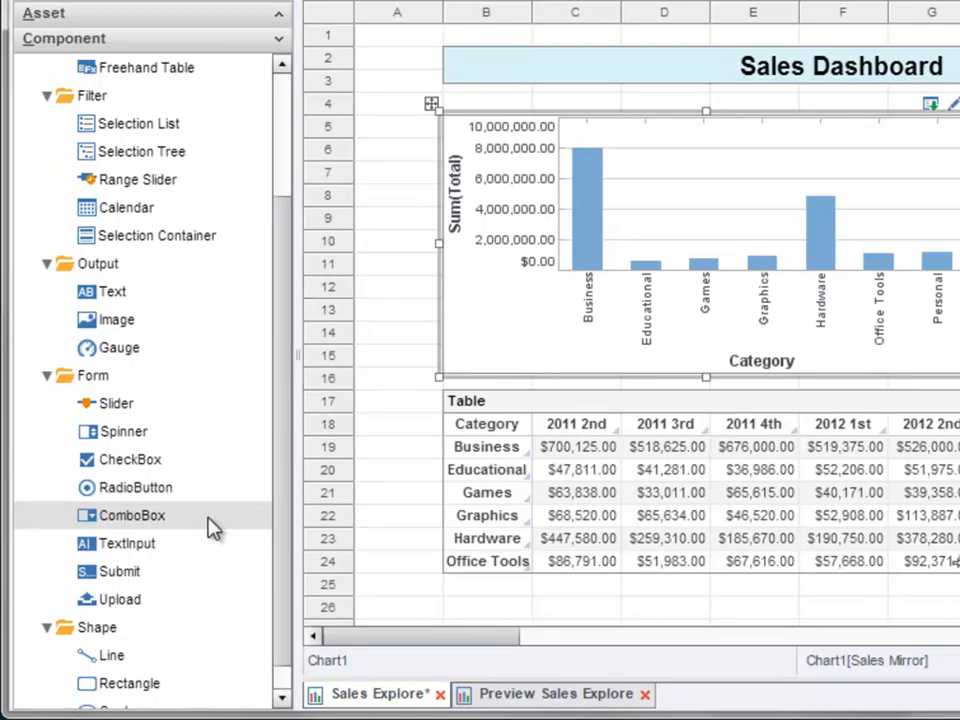
left_click_drag(213, 528, 750, 431)
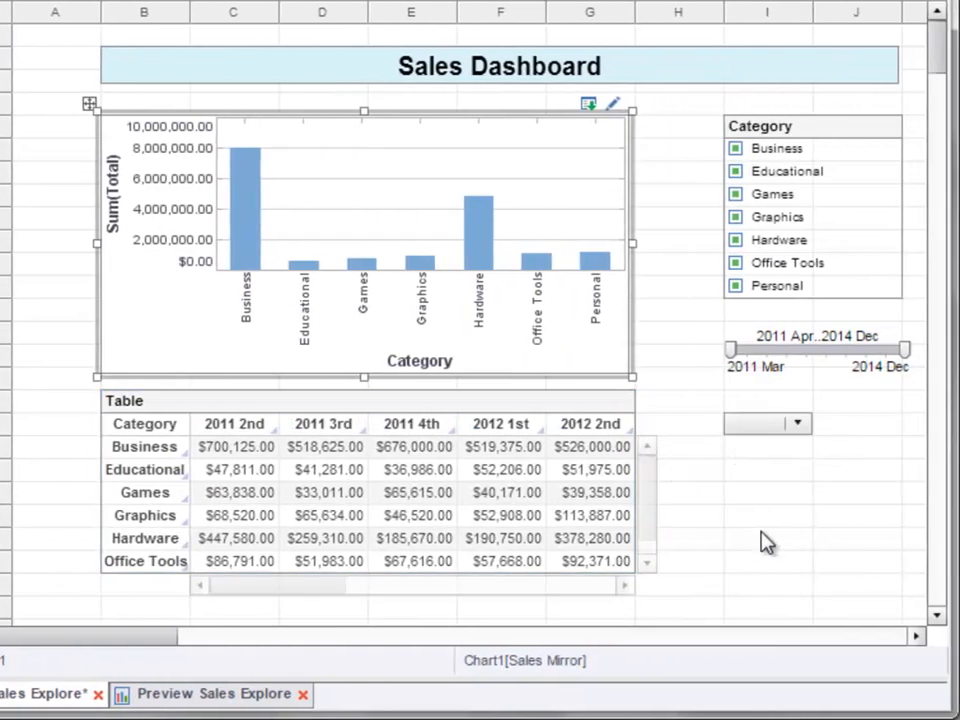
left_click(766, 415)
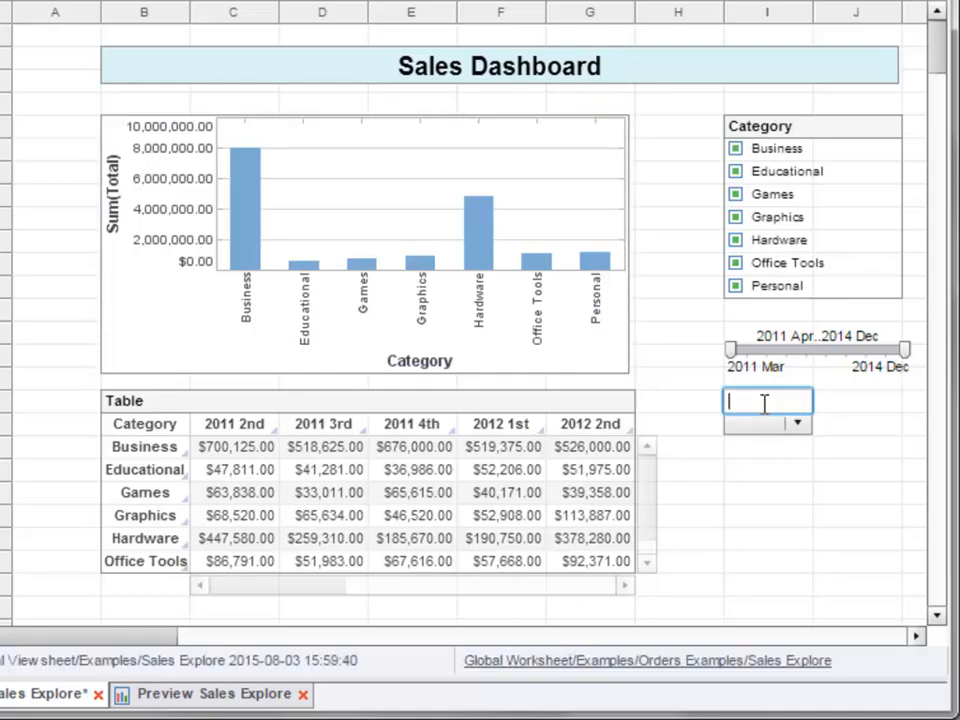
type("Dimension:")
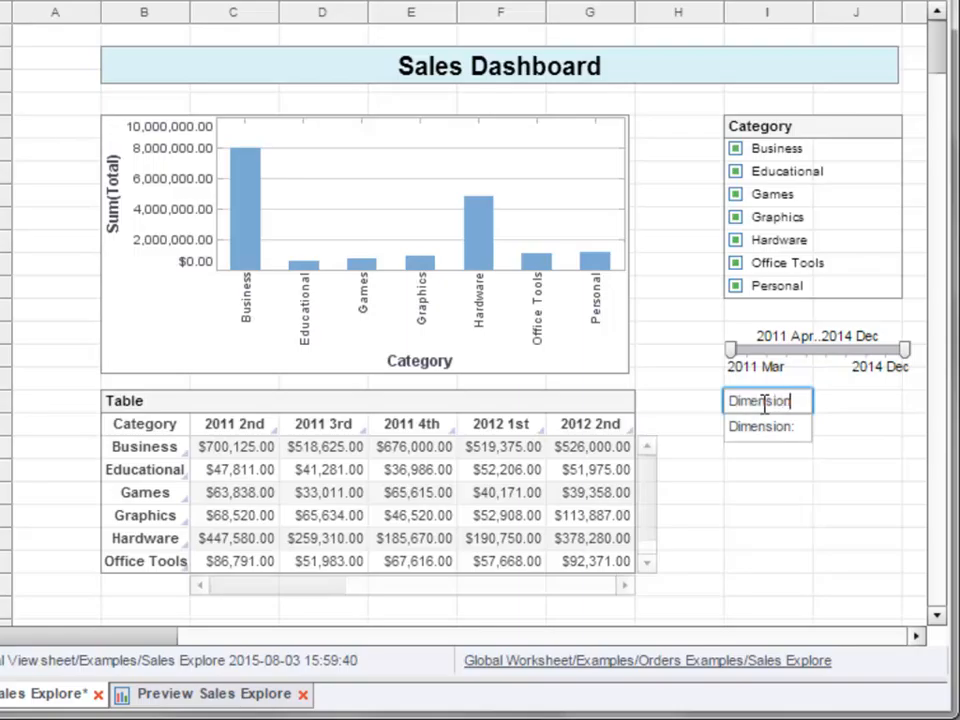
key("Return")
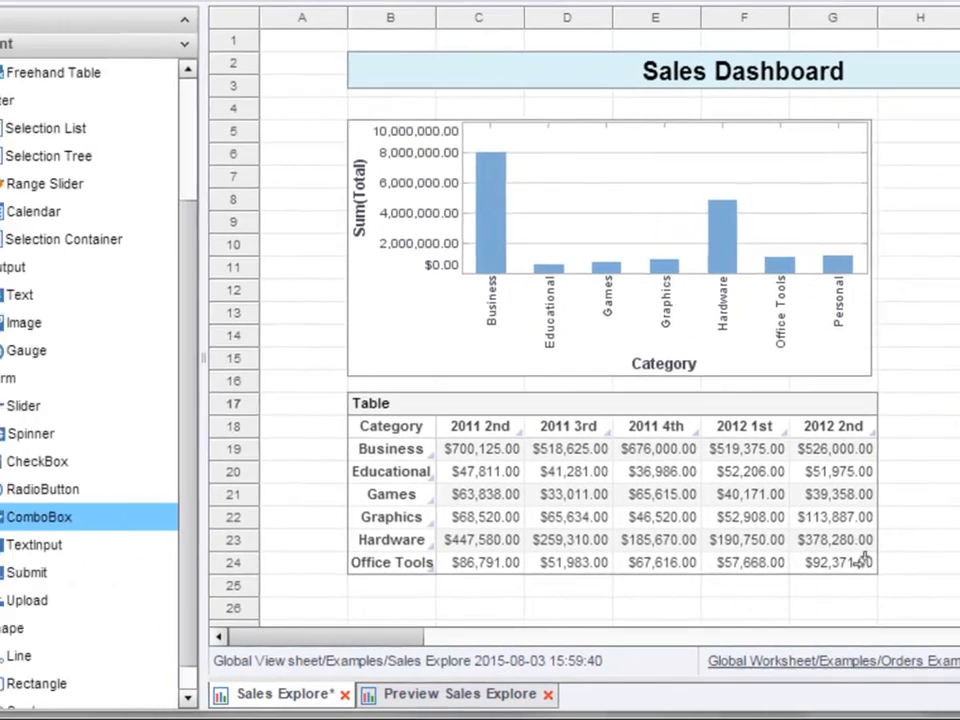
- Add the Category and Company columns of Sales Mirror to the combo box and check its list of choices
scroll(156, 154, "up", 3)
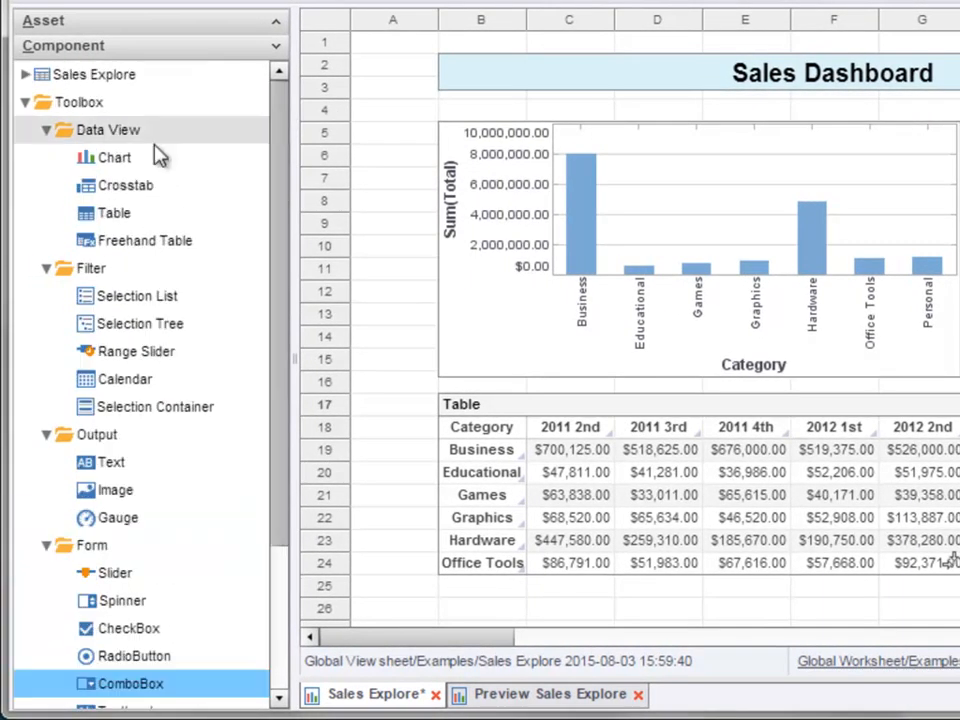
left_click(24, 75)
left_click(45, 102)
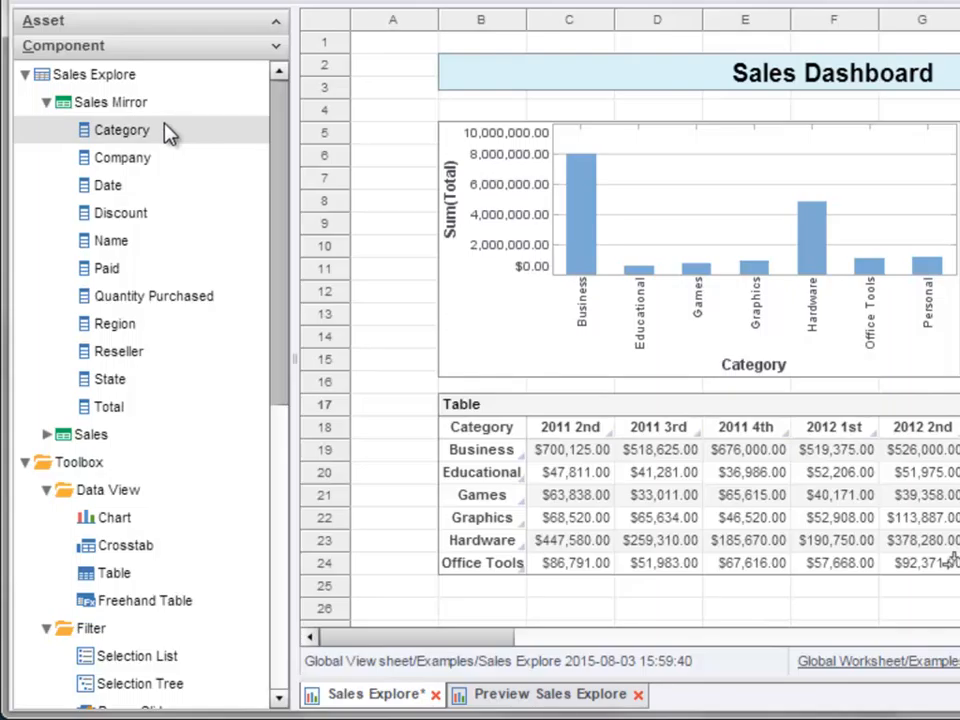
left_click_drag(170, 135, 959, 432)
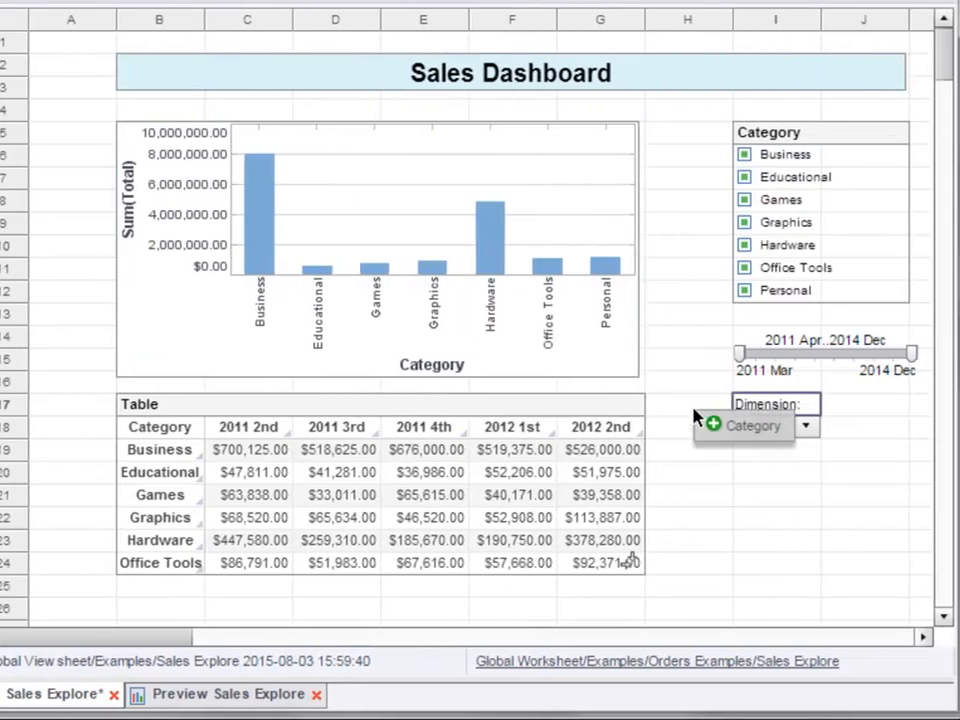
left_click_drag(756, 432, 765, 433)
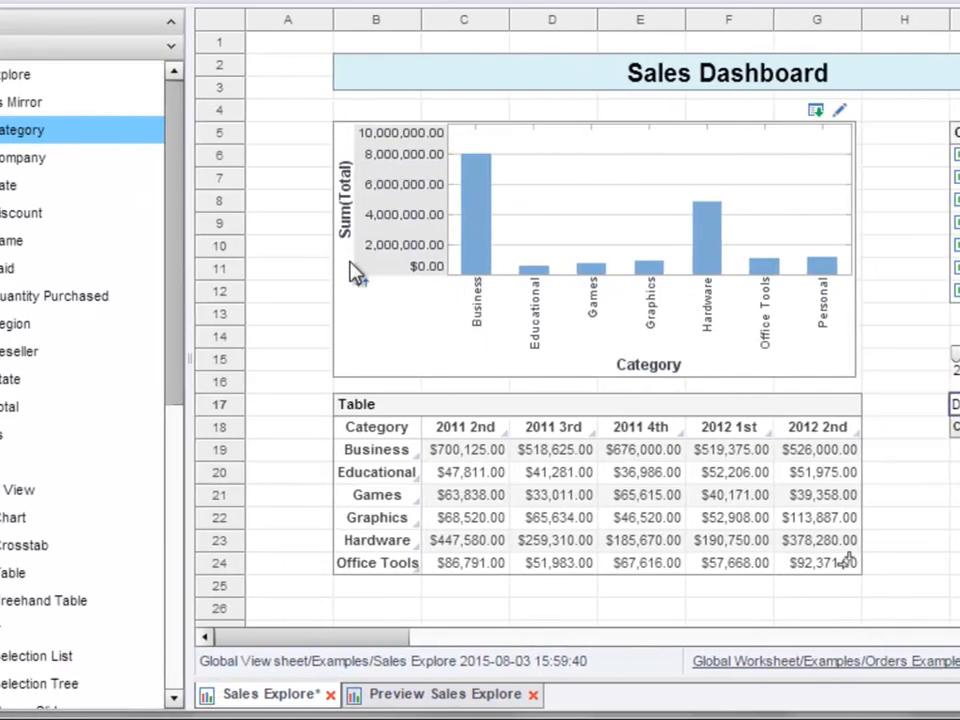
left_click_drag(170, 163, 797, 437)
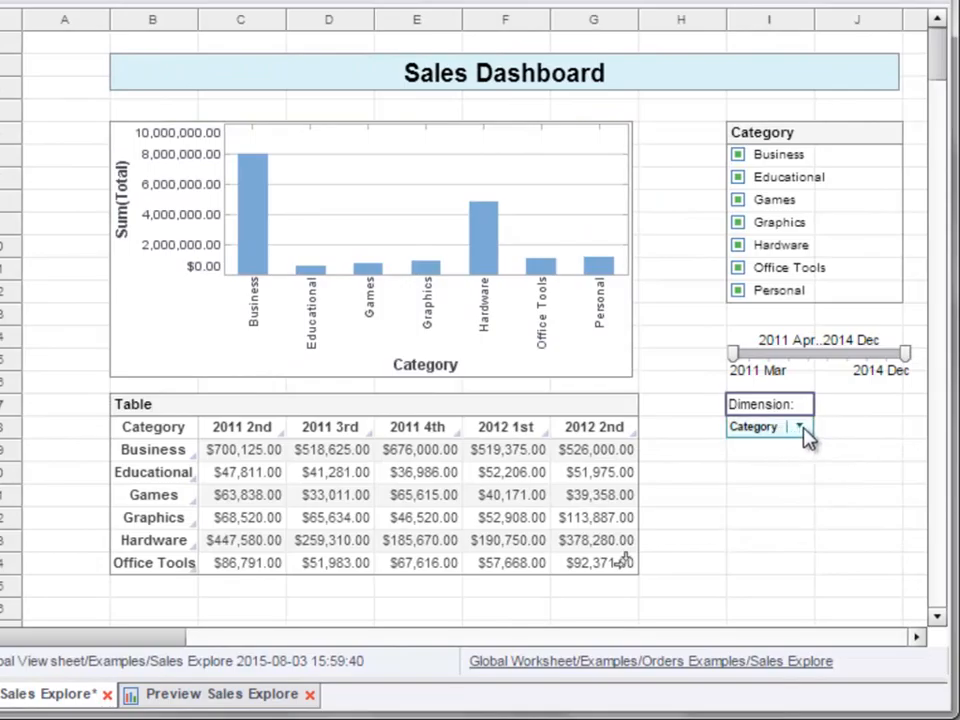
left_click(802, 430)
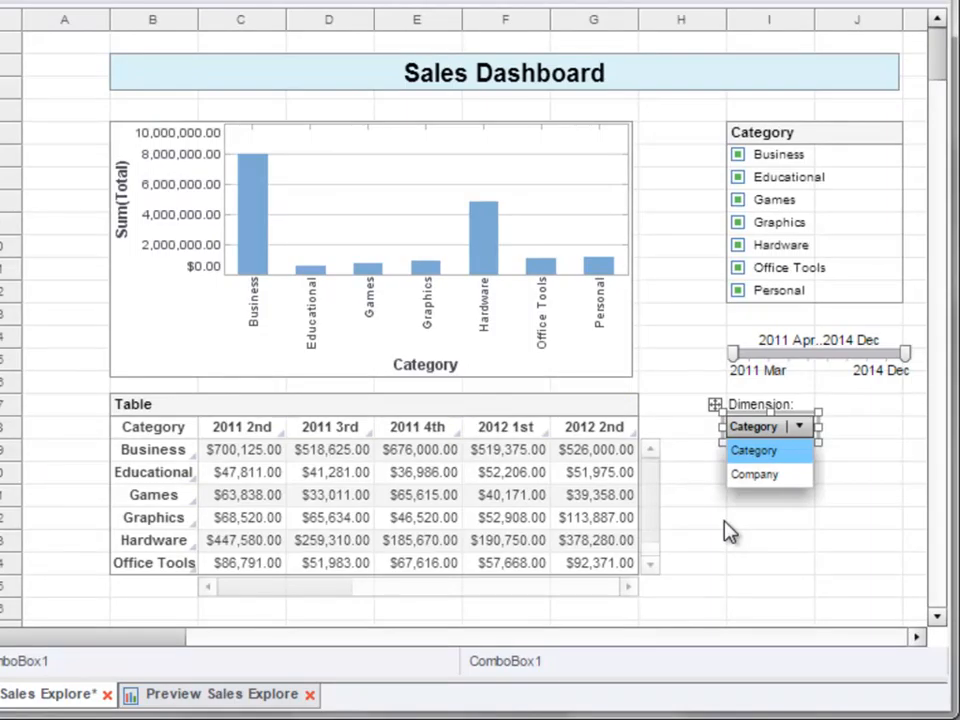
- Rename the combo box as dimension in its properties
right_click(800, 432)
left_click(950, 446)
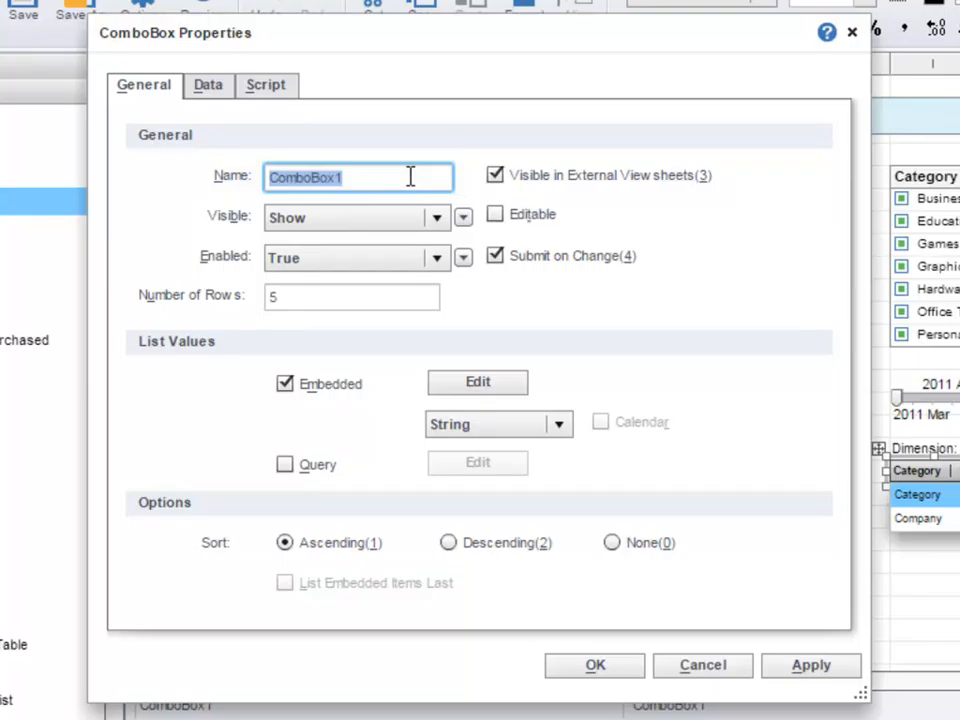
type("dikm")
key("BackSpace")
key("BackSpace")
key("BackSpace")
type("imension")
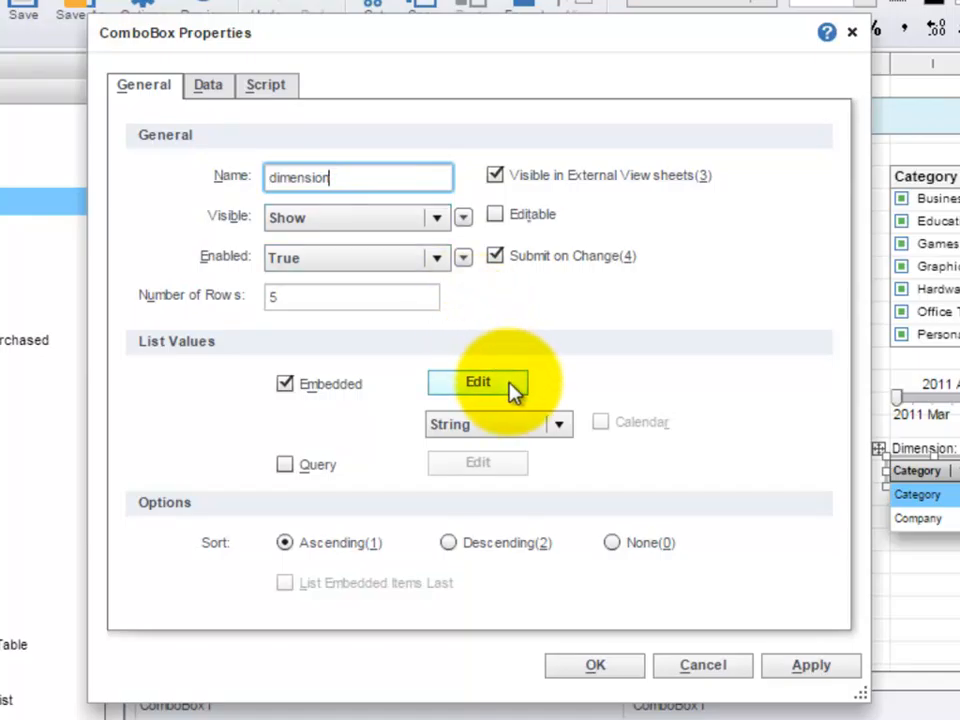
- Review the labels and values in the combo box's embedded list and accept its properties
left_click(480, 383)
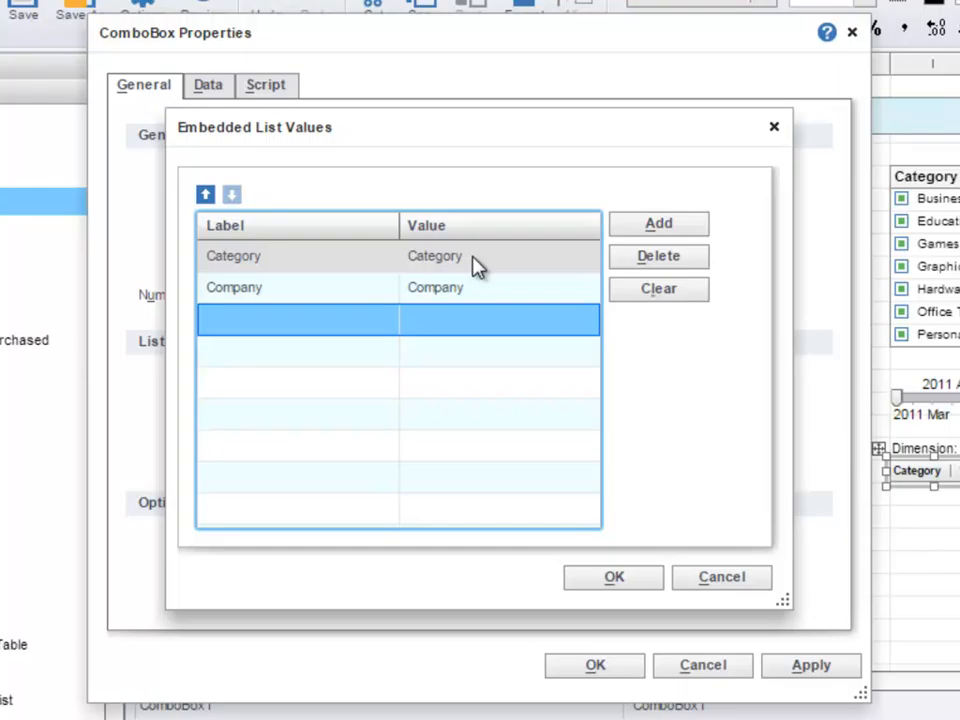
left_click(605, 580)
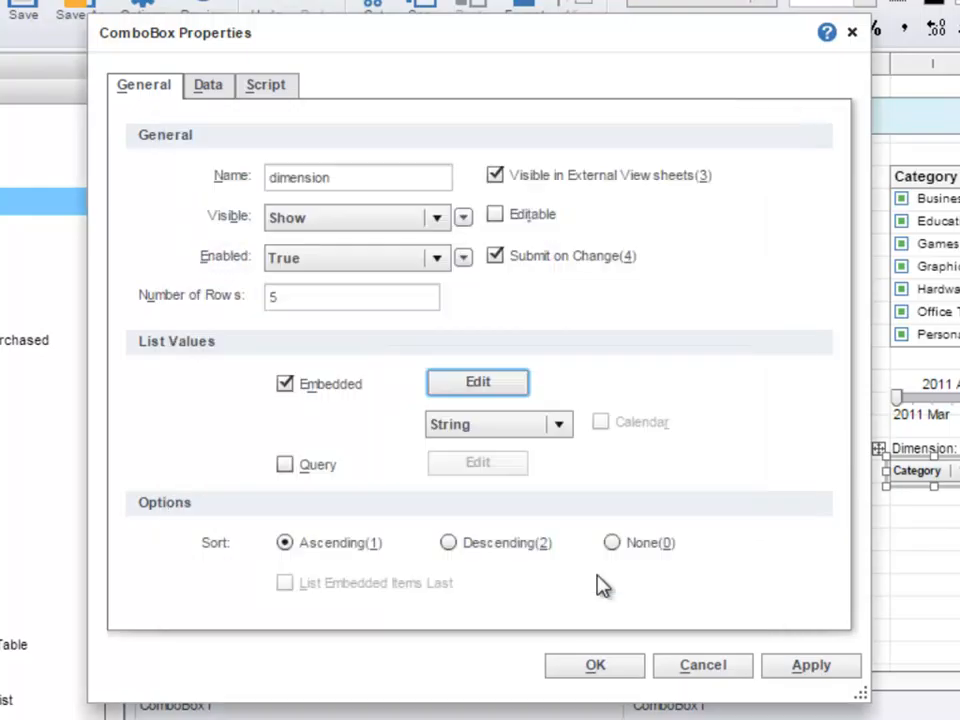
left_click(622, 672)
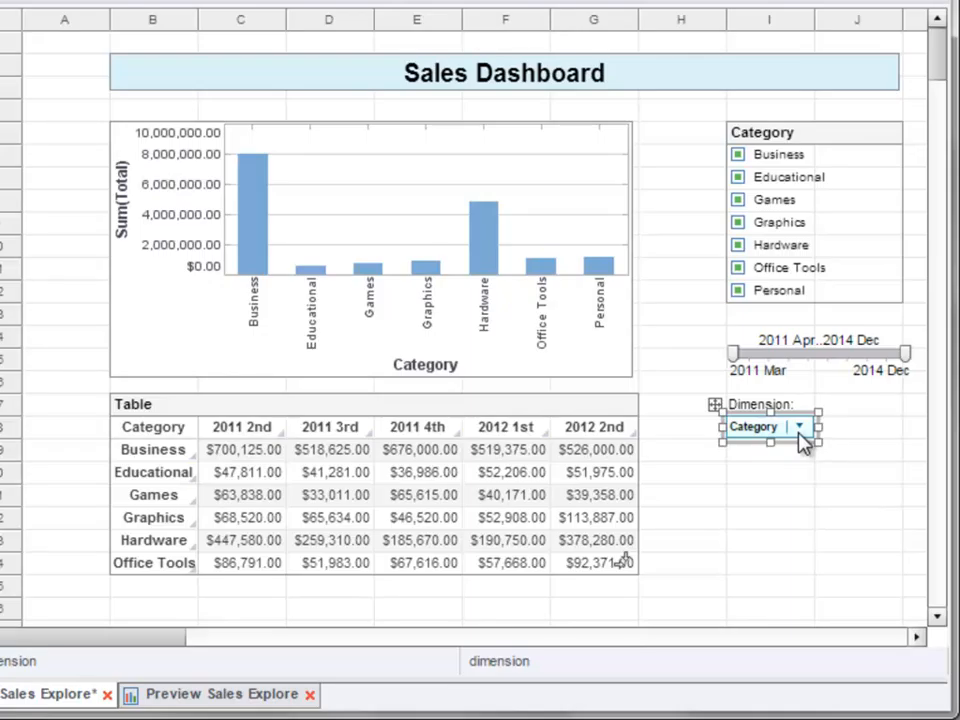
- Bind the chart's X dimension to the variable $(dimension) in place of the fixed Category column
mouse_move(613, 142)
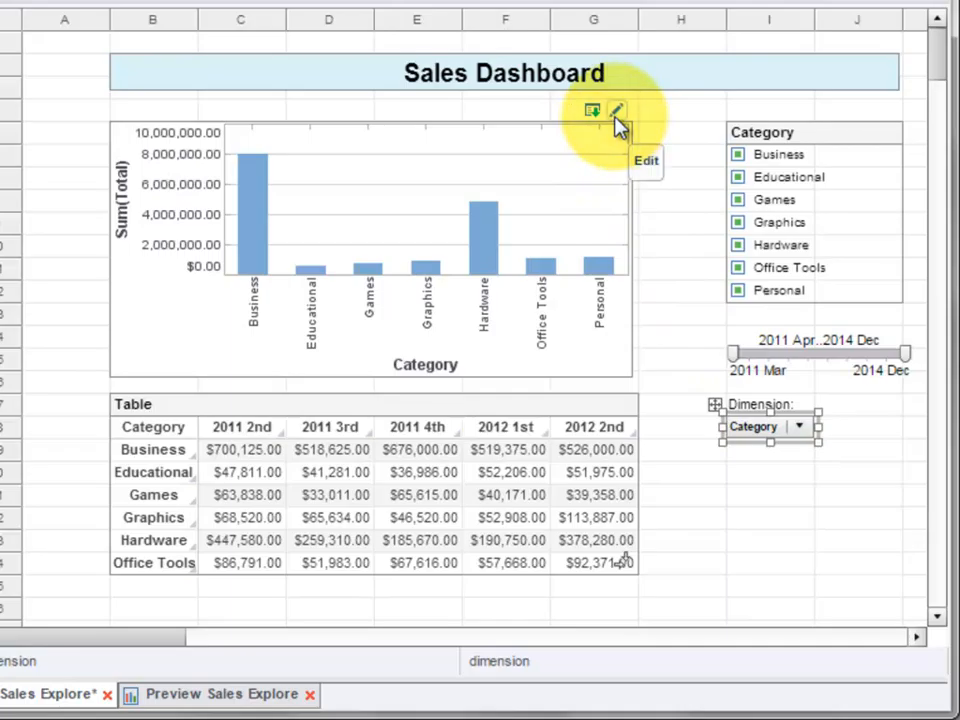
left_click(617, 112)
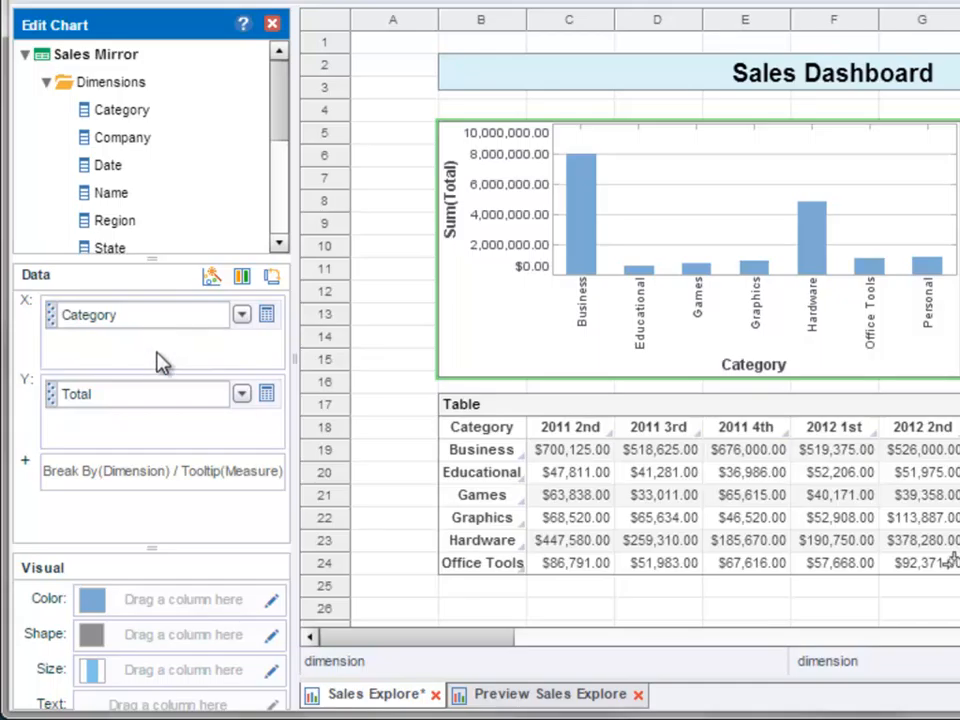
left_click(242, 318)
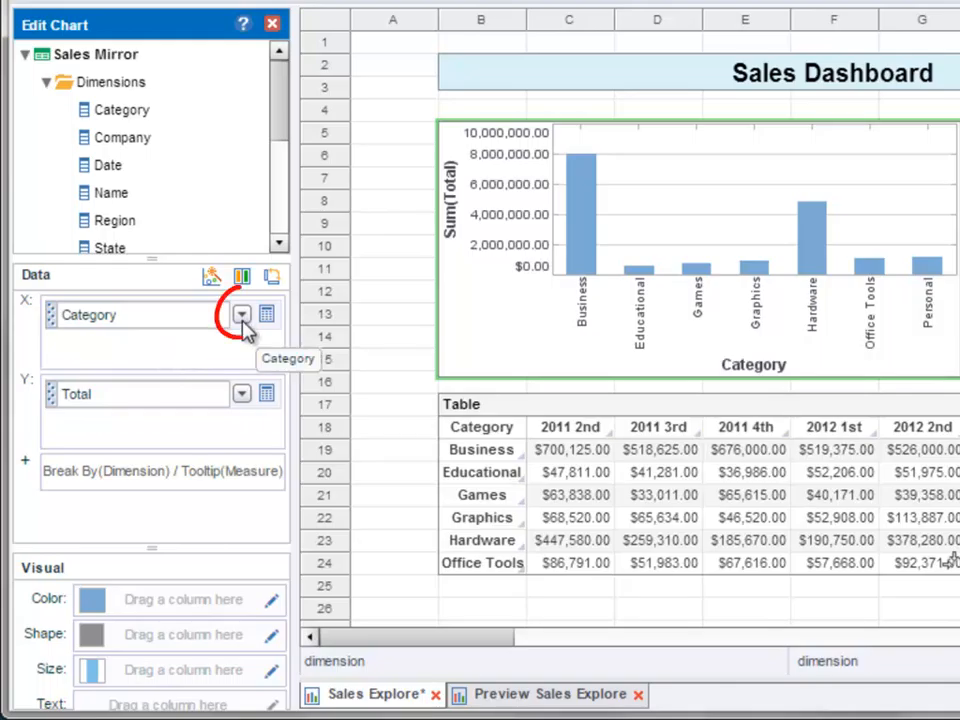
left_click(242, 316)
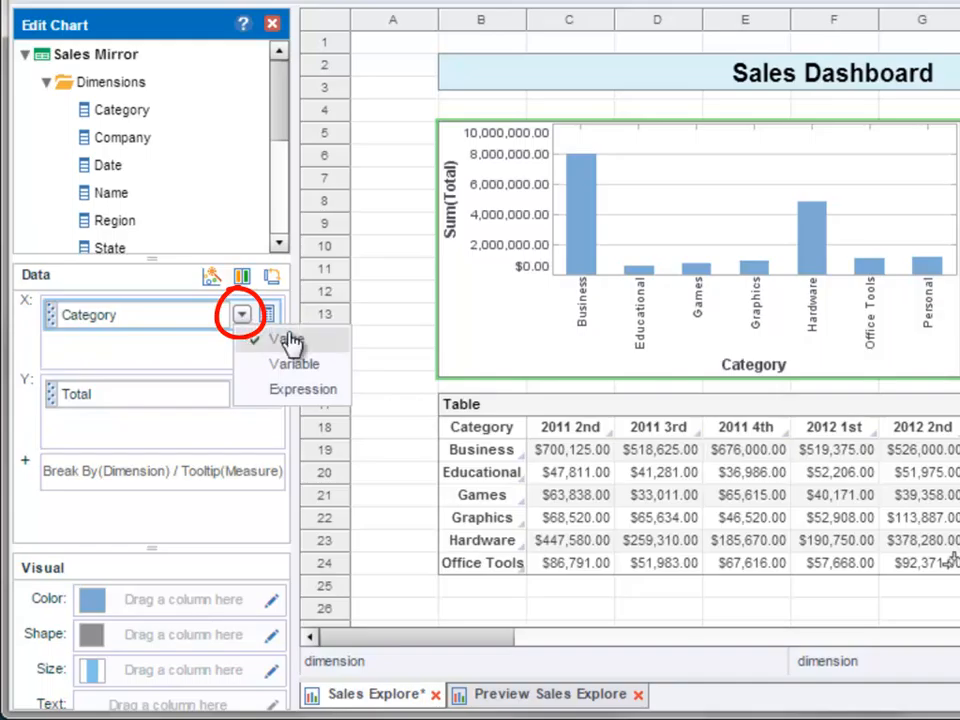
left_click(334, 370)
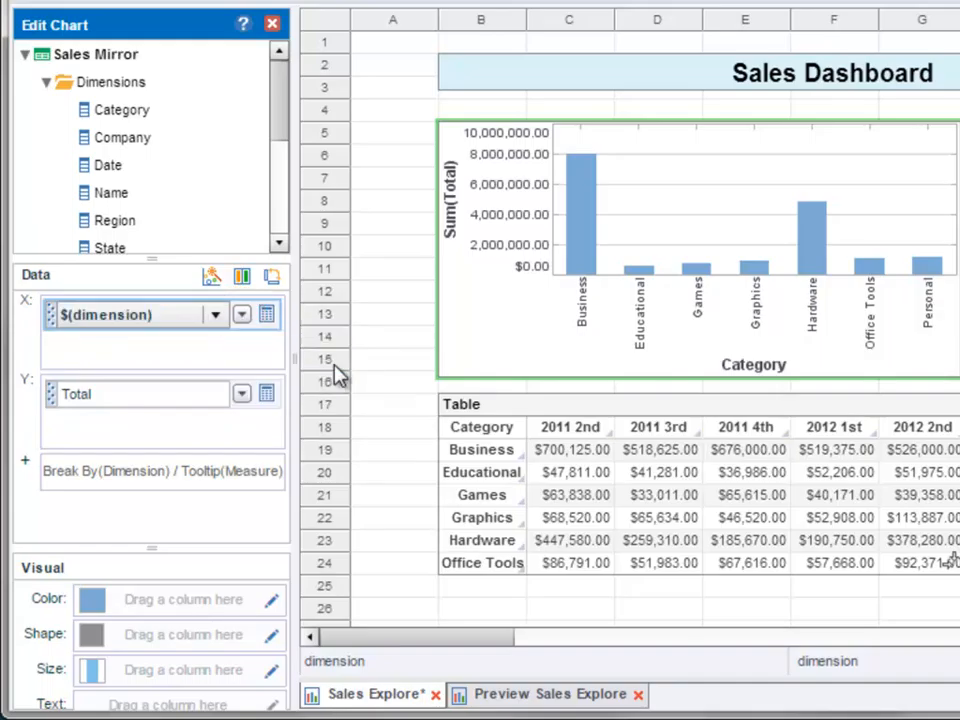
left_click(217, 318)
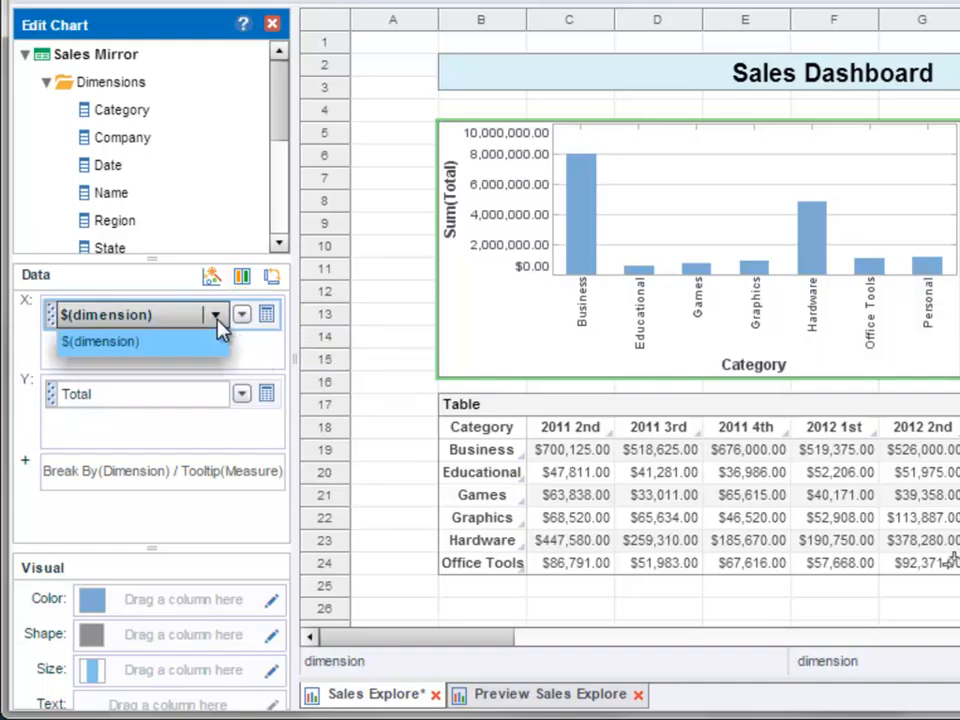
left_click(172, 353)
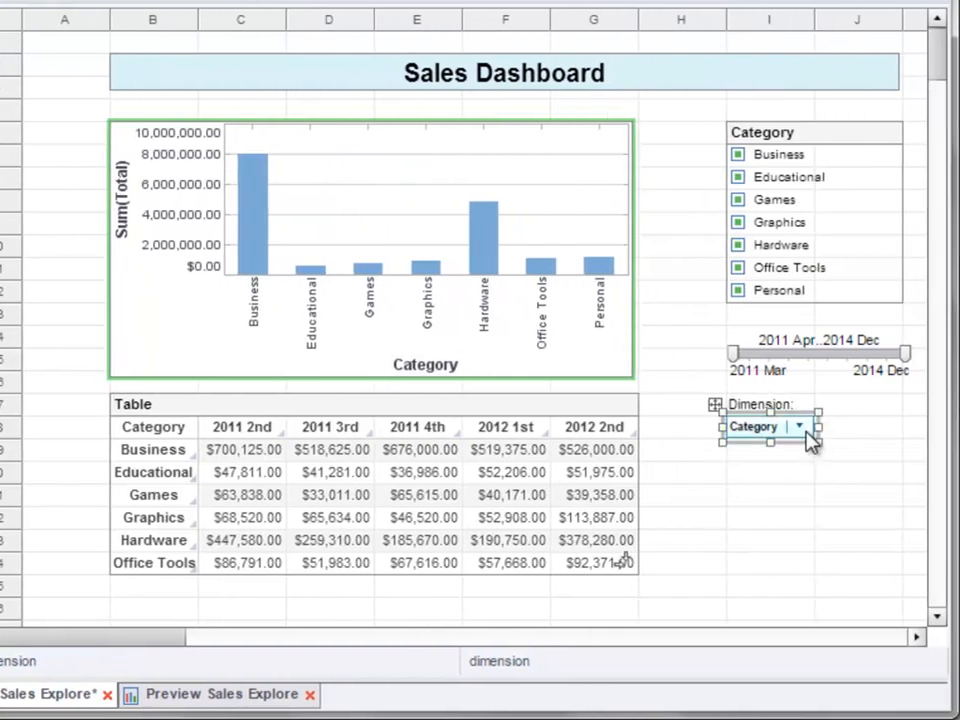
- Test the Dimension combo box on the chart by switching it to Company and back to Category
left_click(804, 430)
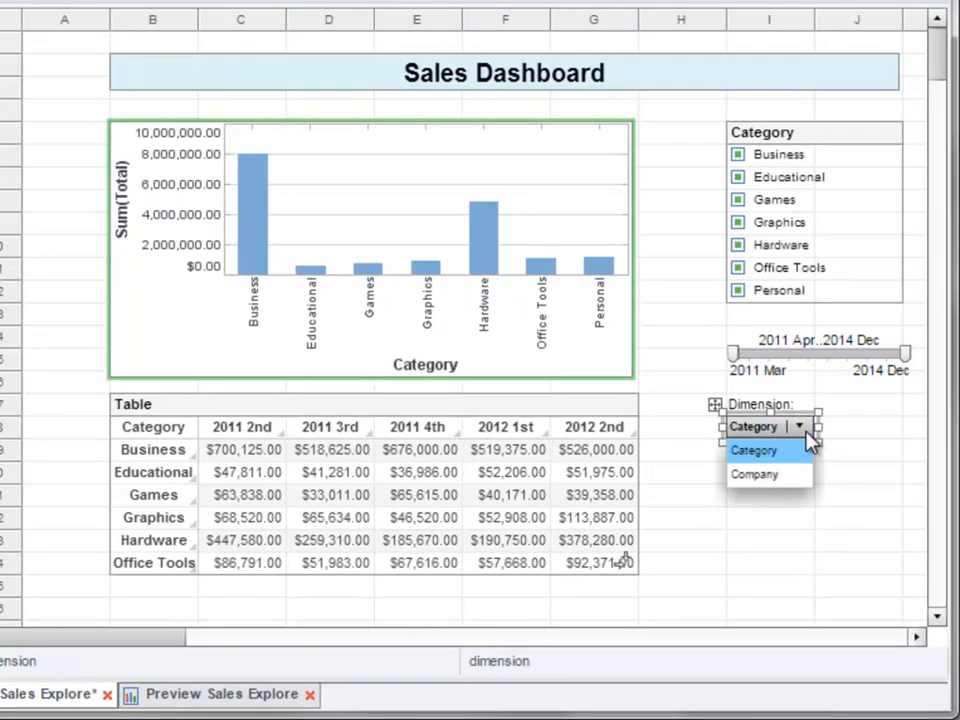
left_click(786, 476)
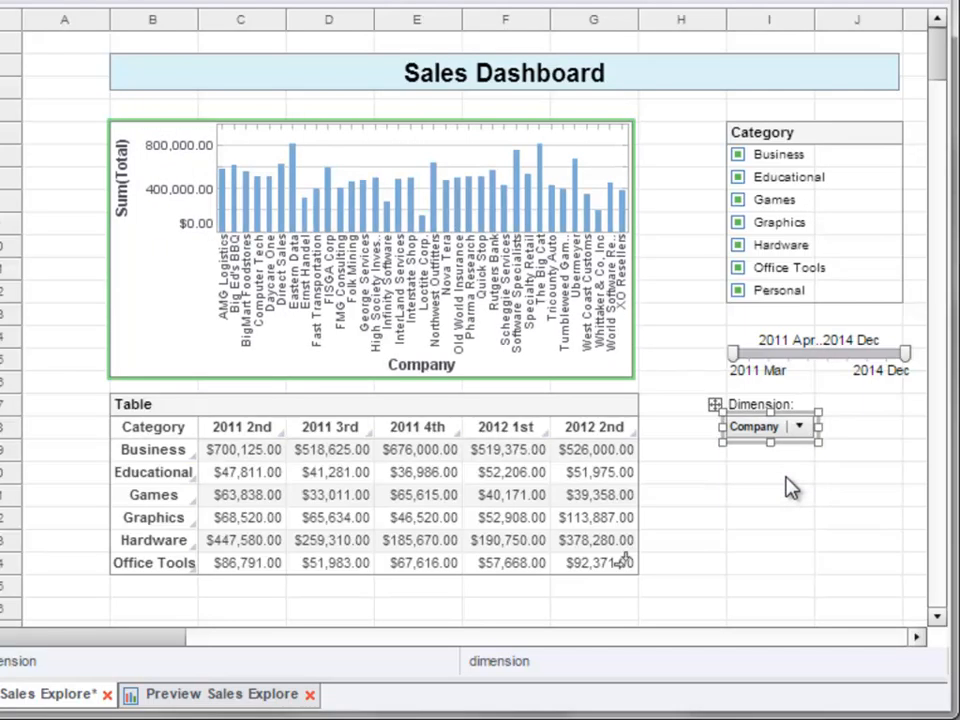
left_click(804, 428)
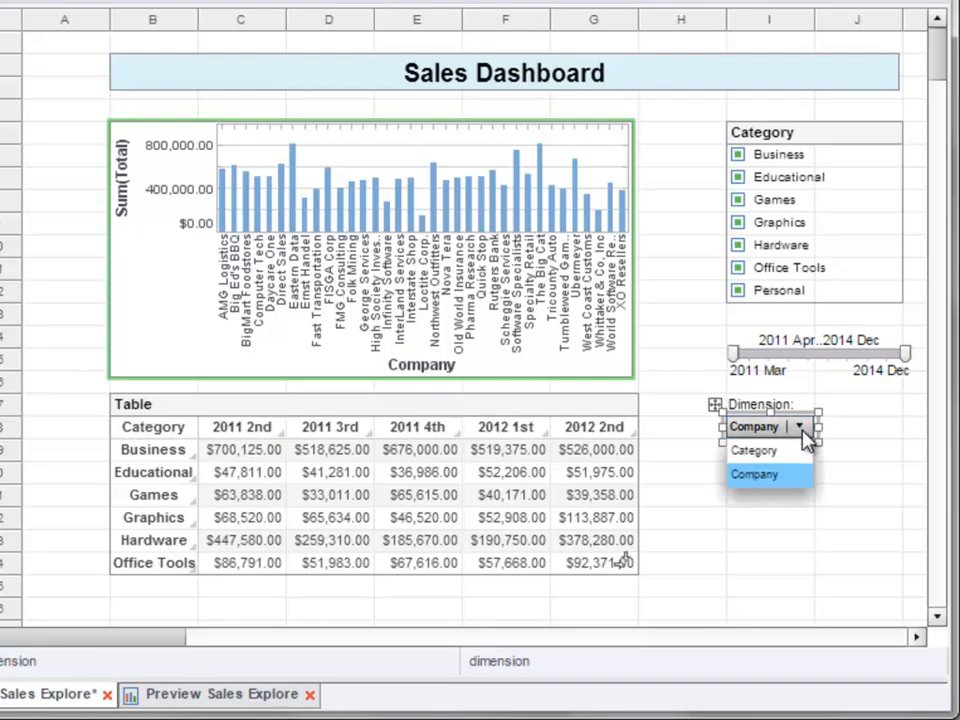
left_click(802, 452)
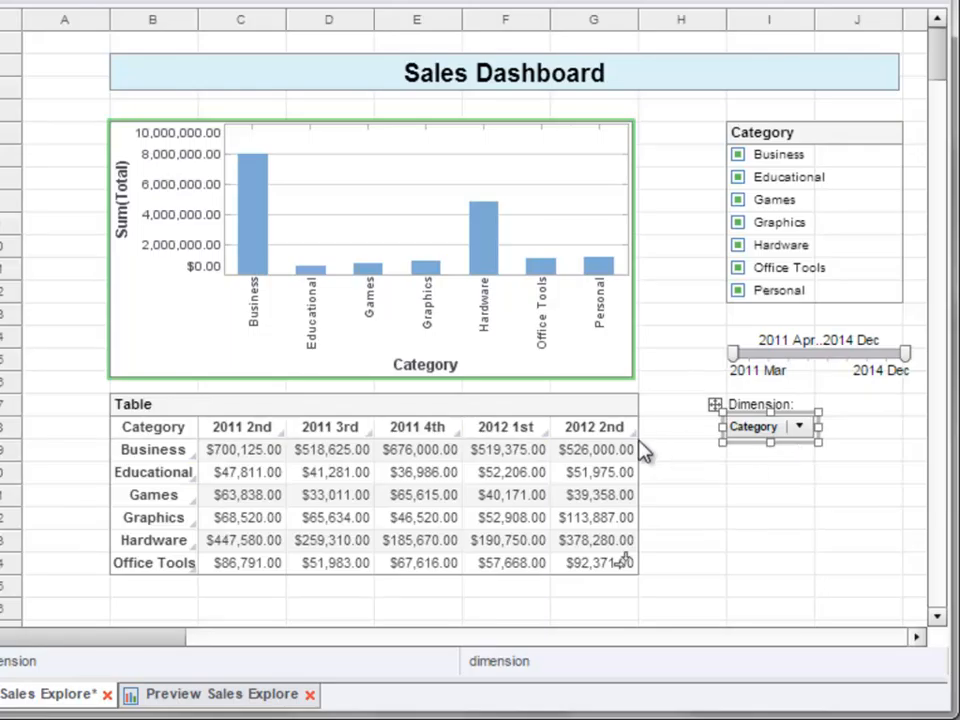
- Bind the crosstab's row header to the variable $(dimension) and apply the crosstab changes
mouse_move(607, 421)
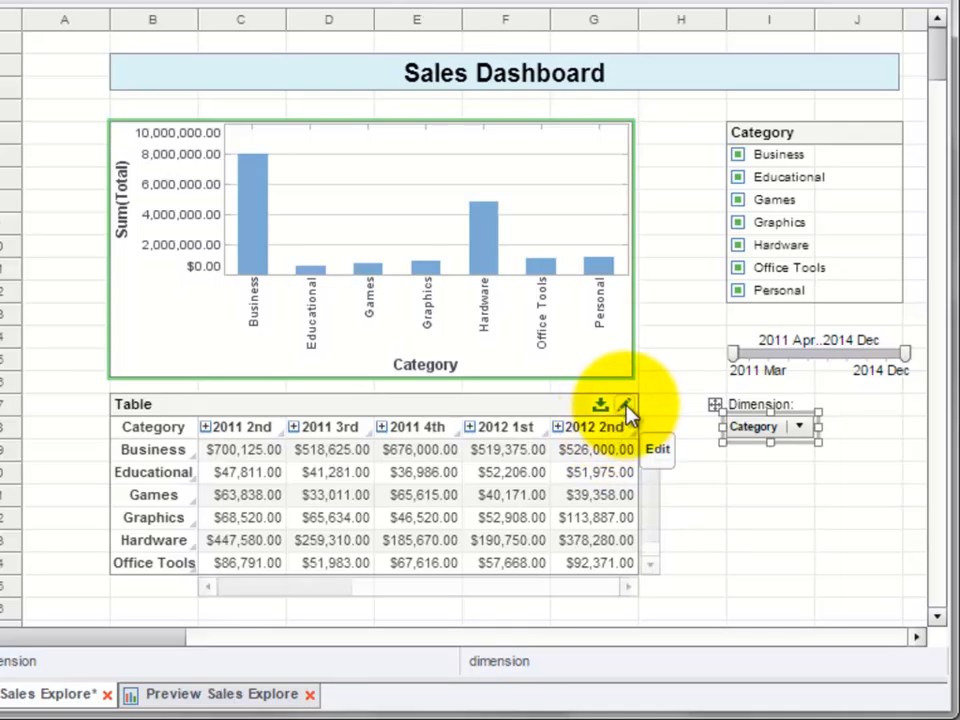
left_click(625, 407)
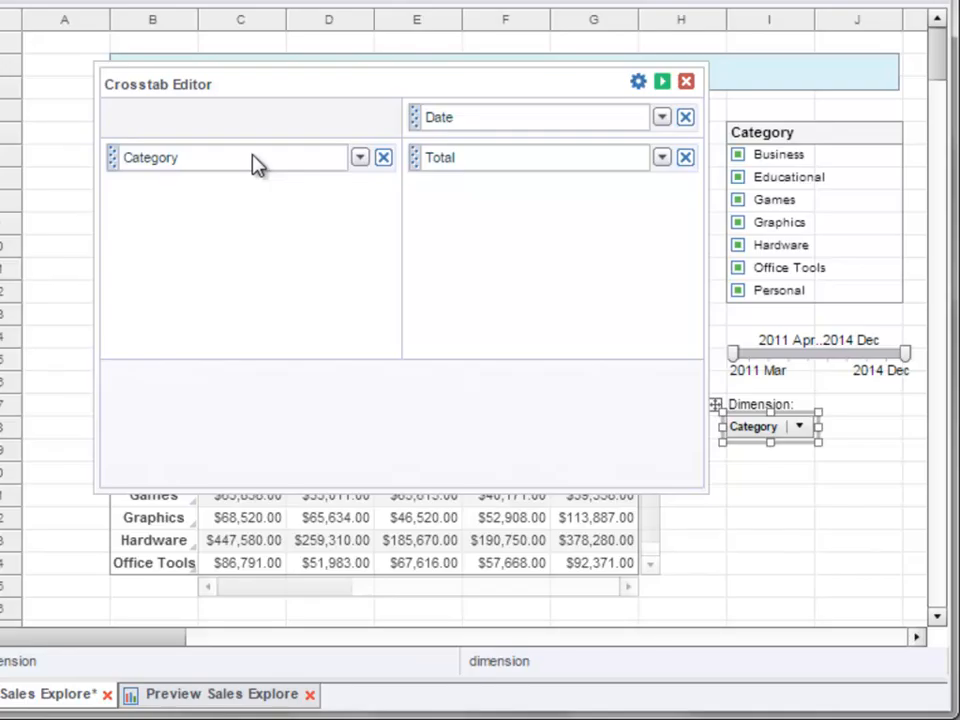
left_click(360, 158)
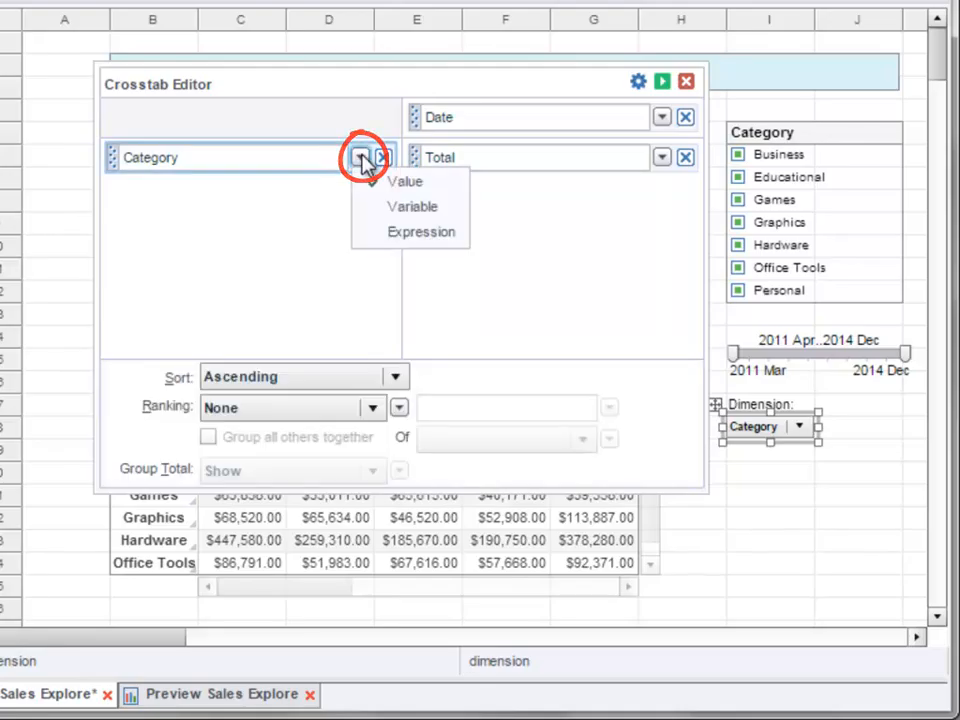
left_click(458, 213)
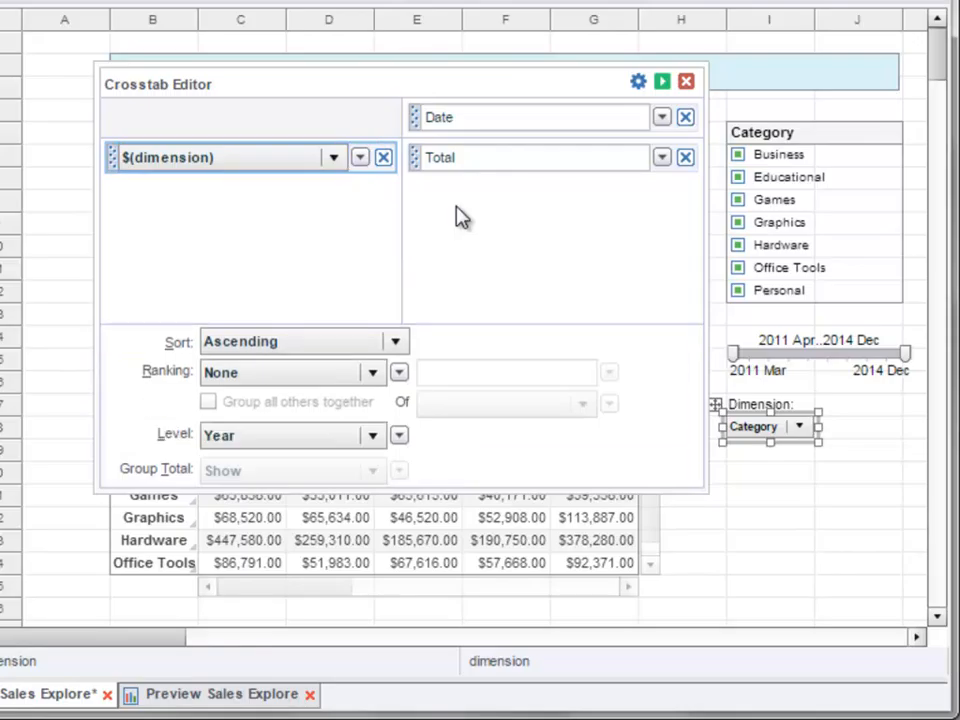
left_click(332, 160)
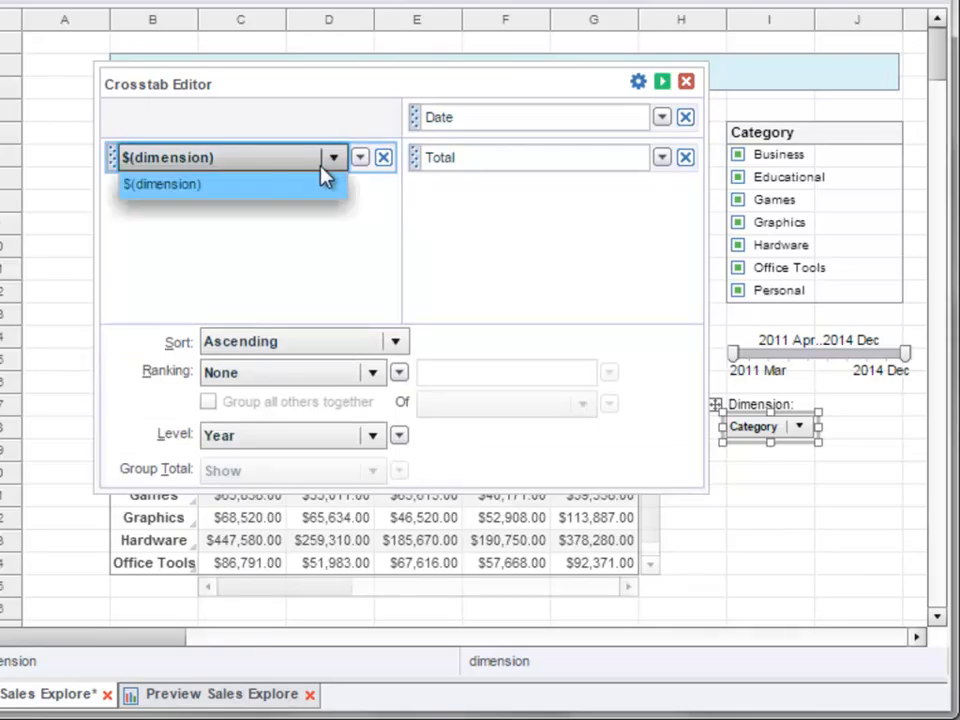
left_click(278, 190)
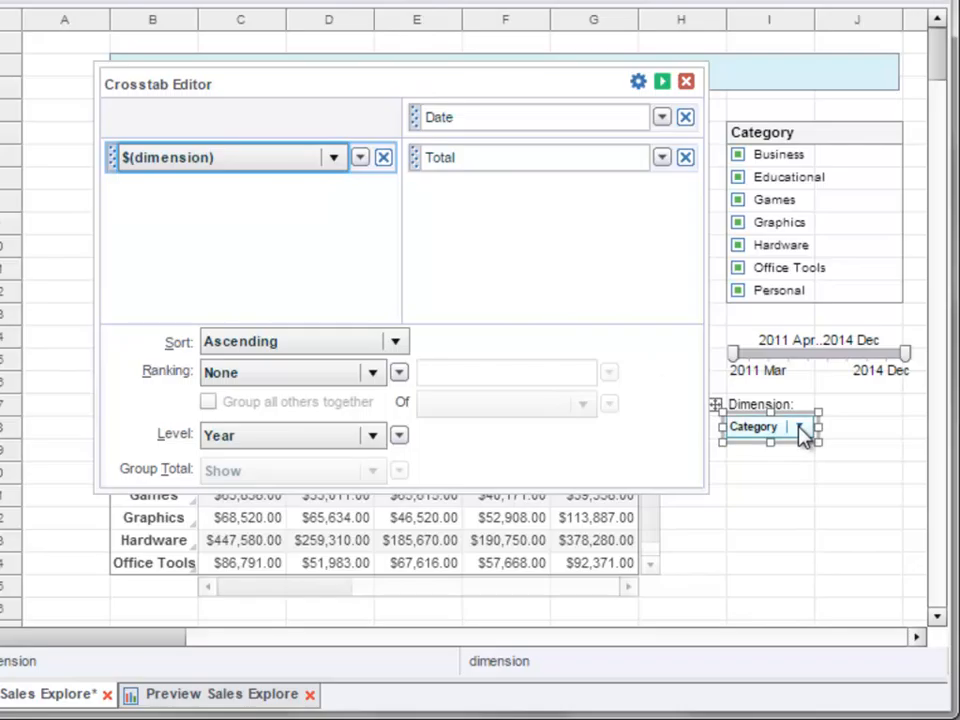
left_click(663, 82)
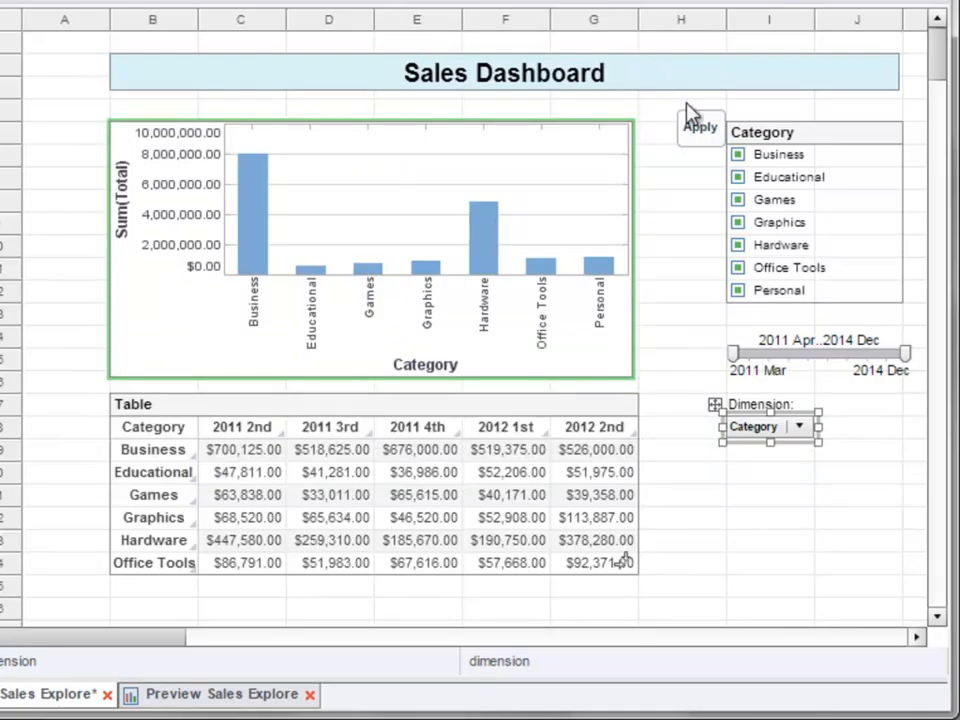
- Check that the chart and crosstab both follow the Dimension combo box by choosing Company, then restoring Category
left_click(804, 428)
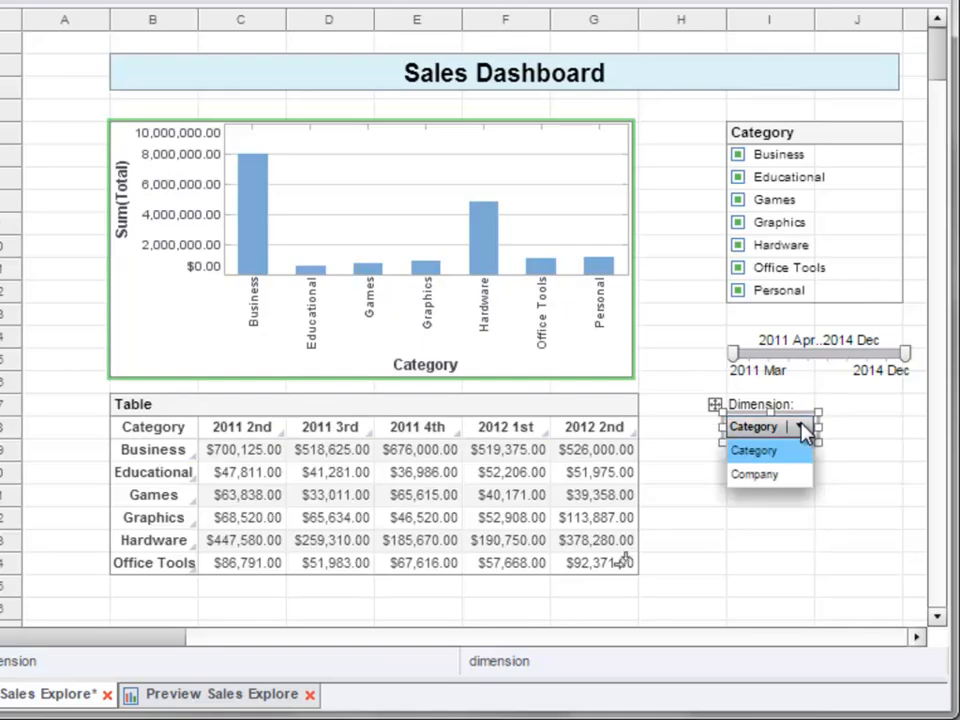
left_click(797, 480)
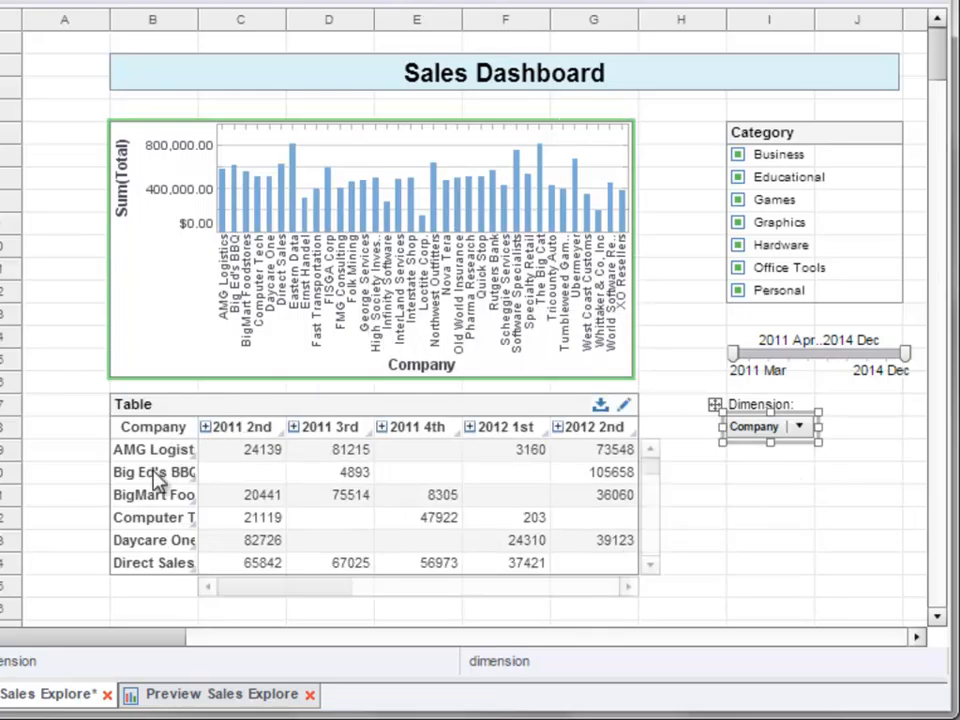
left_click(799, 427)
left_click(750, 451)
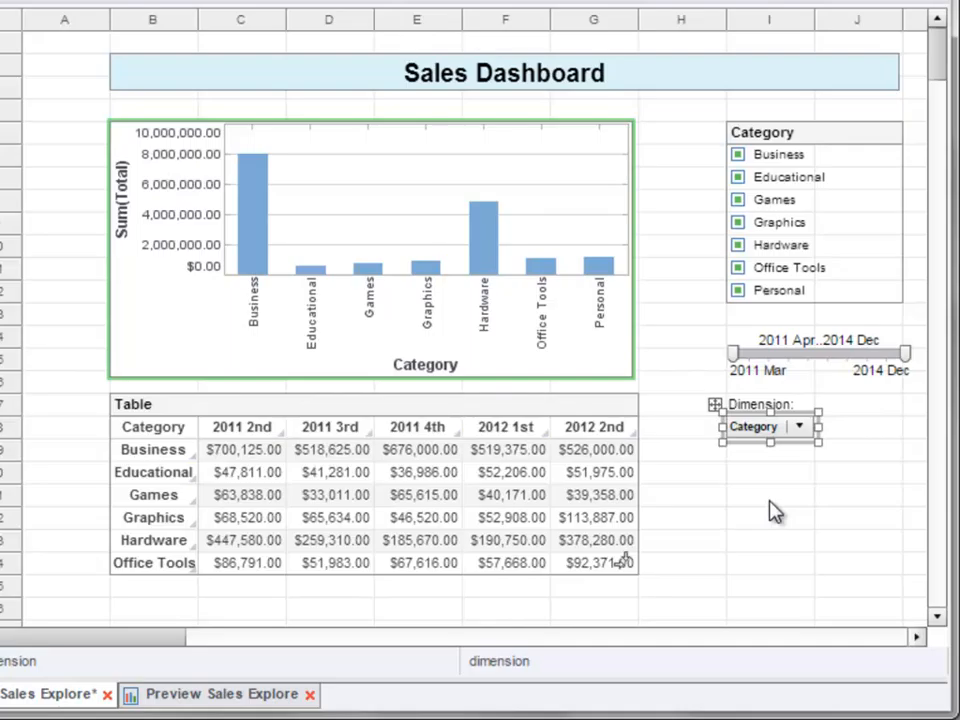
- Examine the crosstab's Row Total and Column Total options, then close its editor without changes
left_click(625, 405)
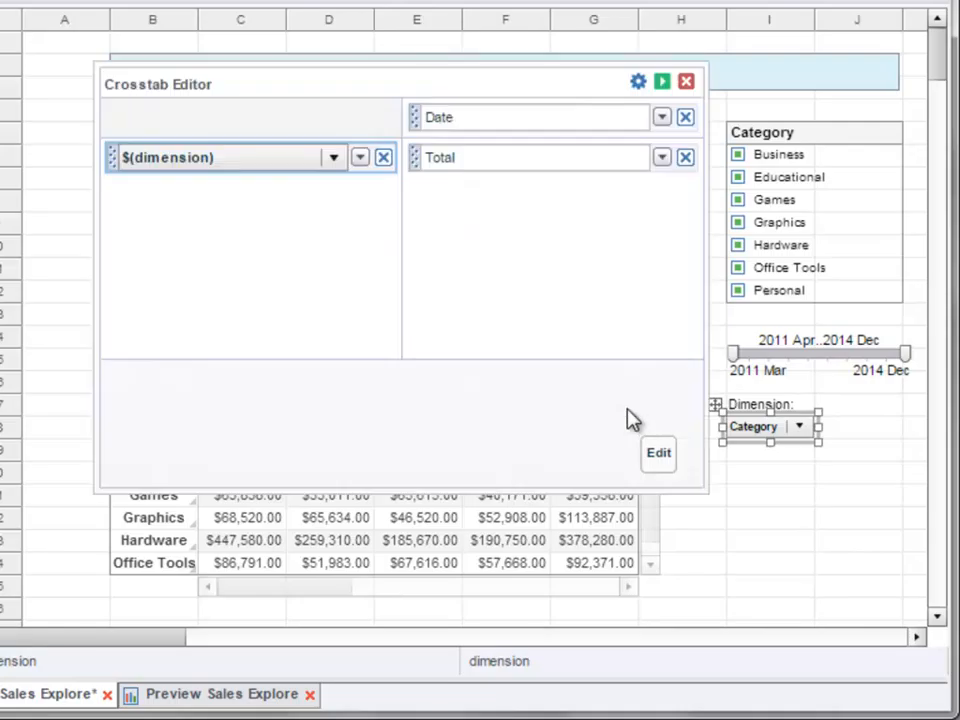
left_click(635, 90)
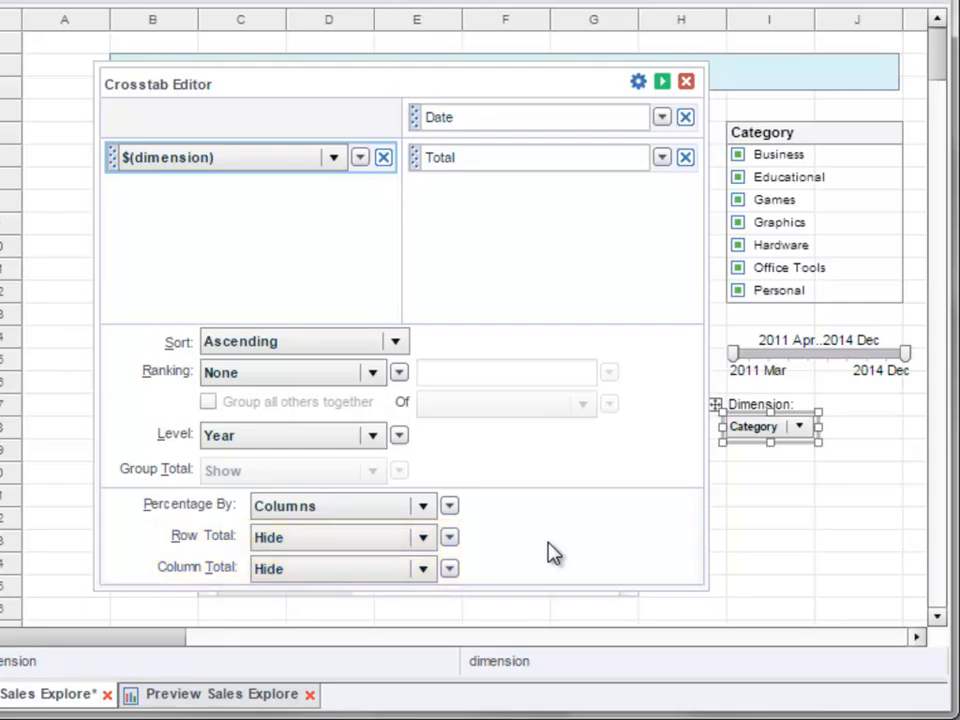
left_click(430, 542)
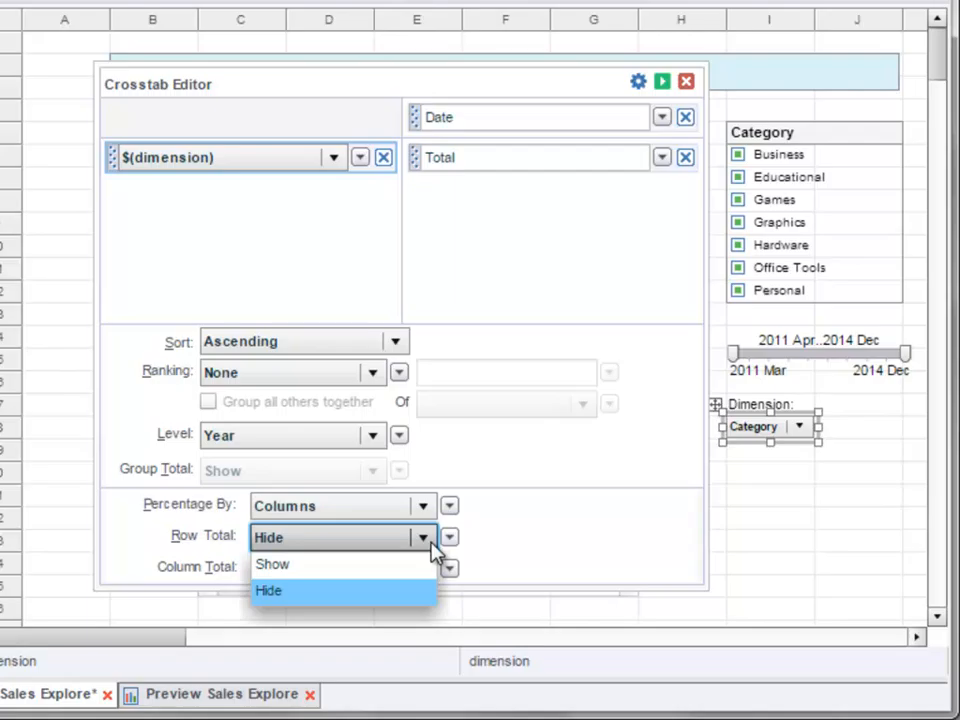
left_click(431, 545)
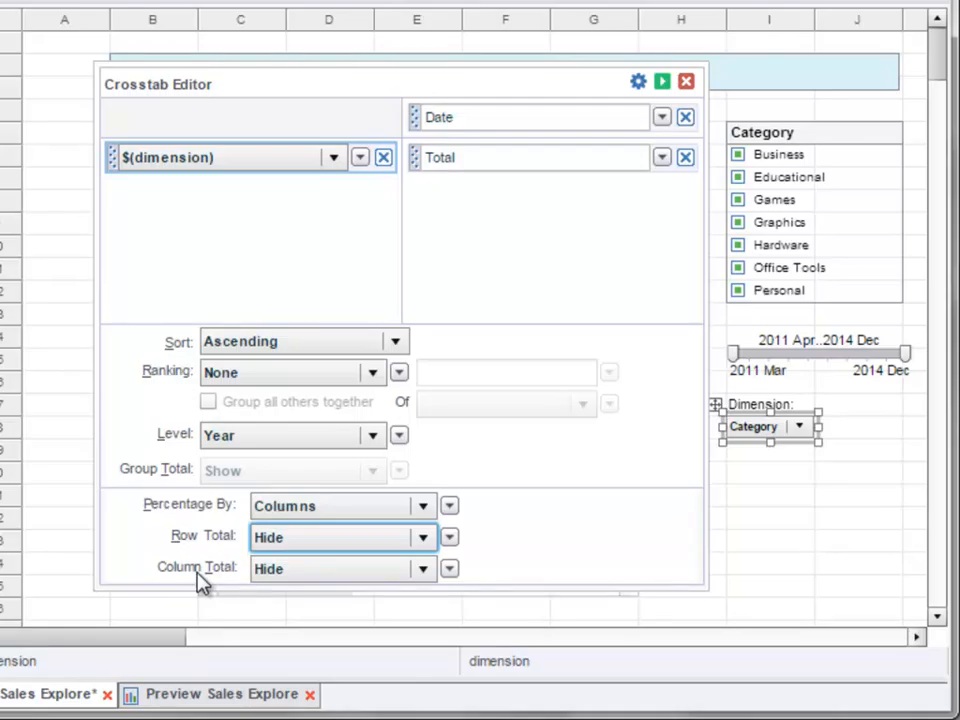
left_click(686, 83)
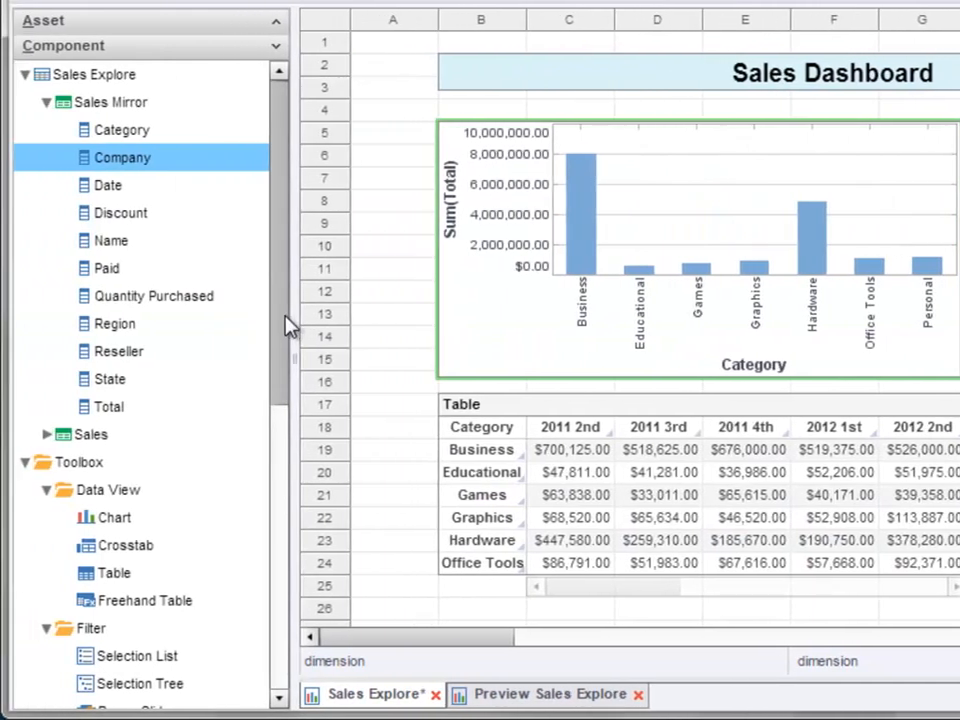
- Place two RadioButton components below the Dimension combo box, one beneath the other
left_click_drag(281, 335, 307, 590)
left_click_drag(189, 521, 930, 510)
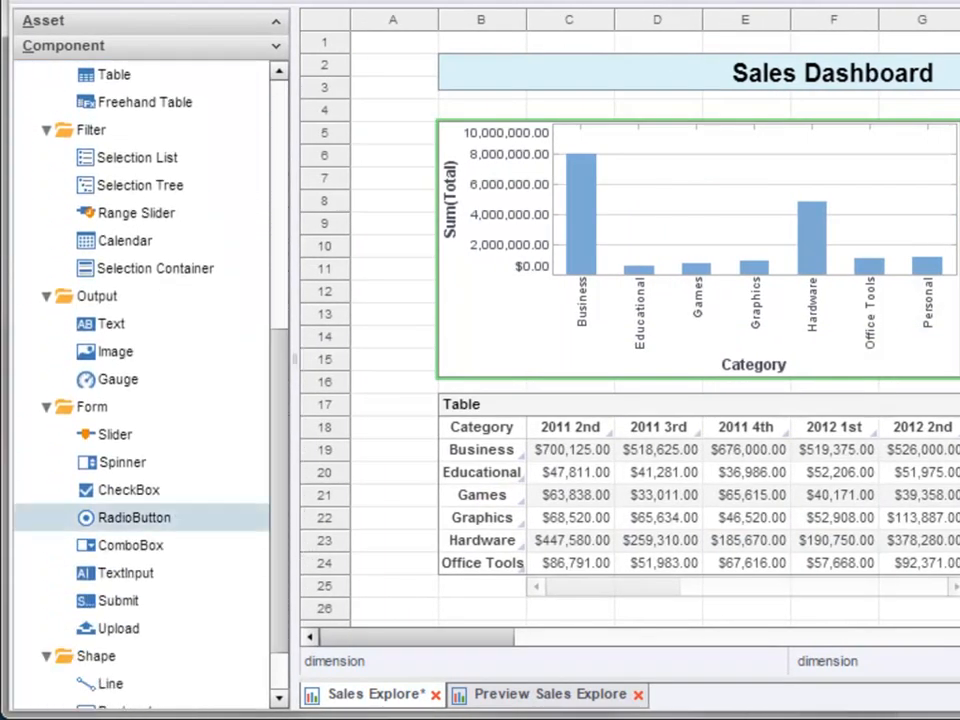
left_click_drag(726, 510, 854, 495)
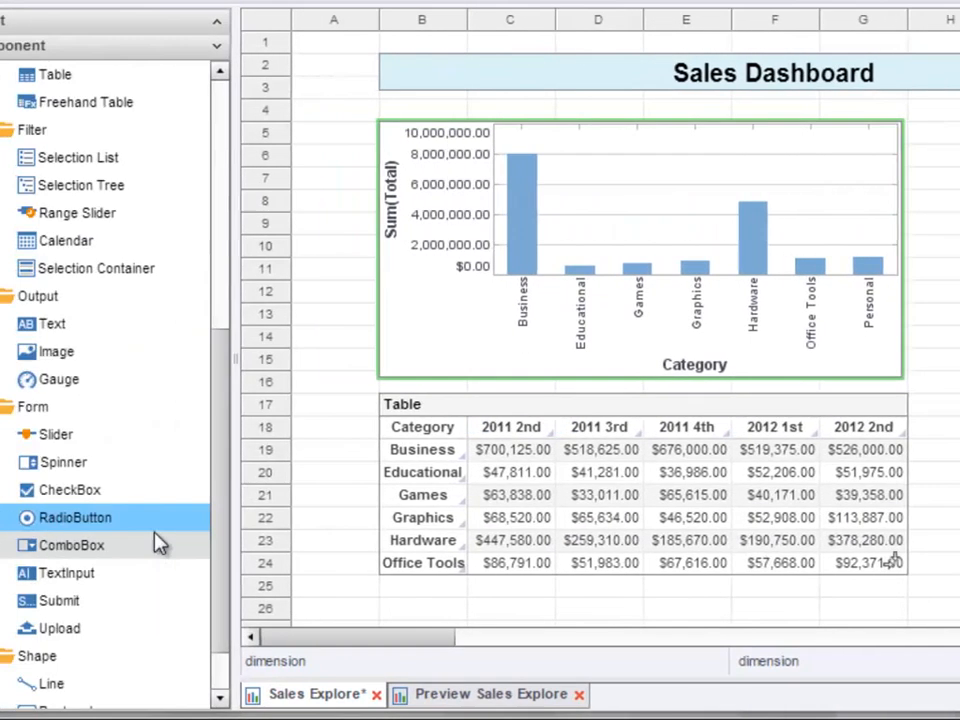
left_click_drag(160, 520, 760, 568)
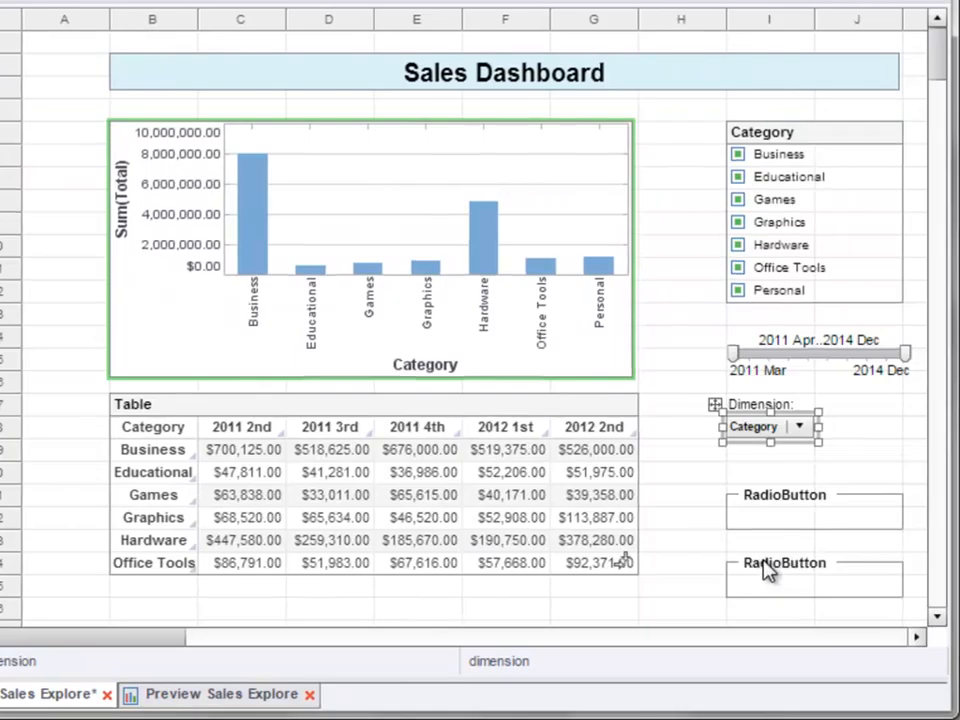
- Move both radio button components up by one row each
left_click(785, 520)
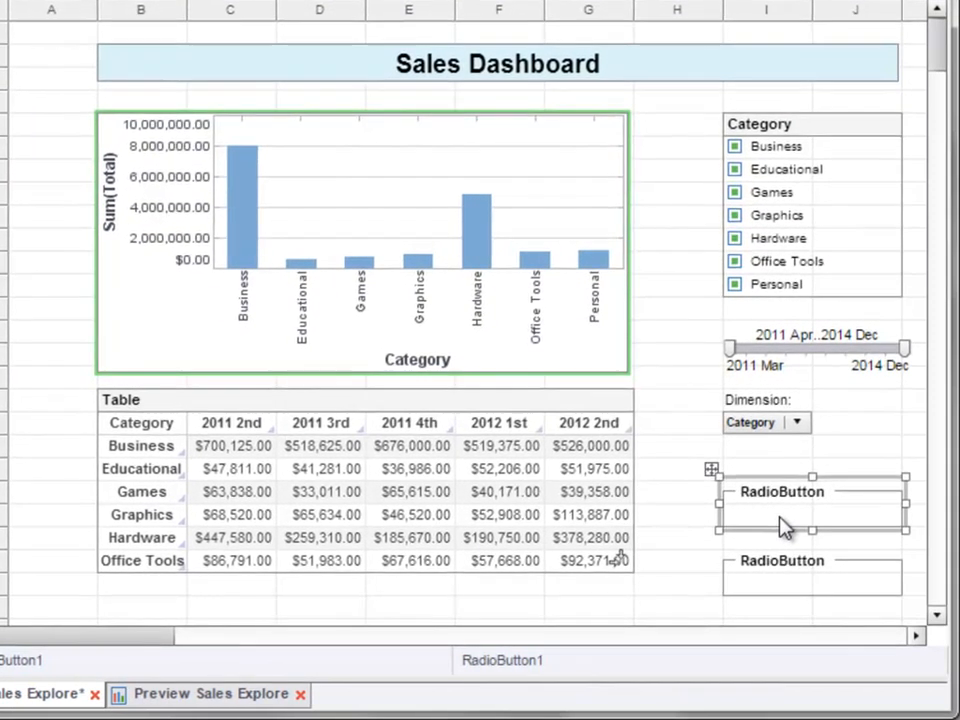
key("Up")
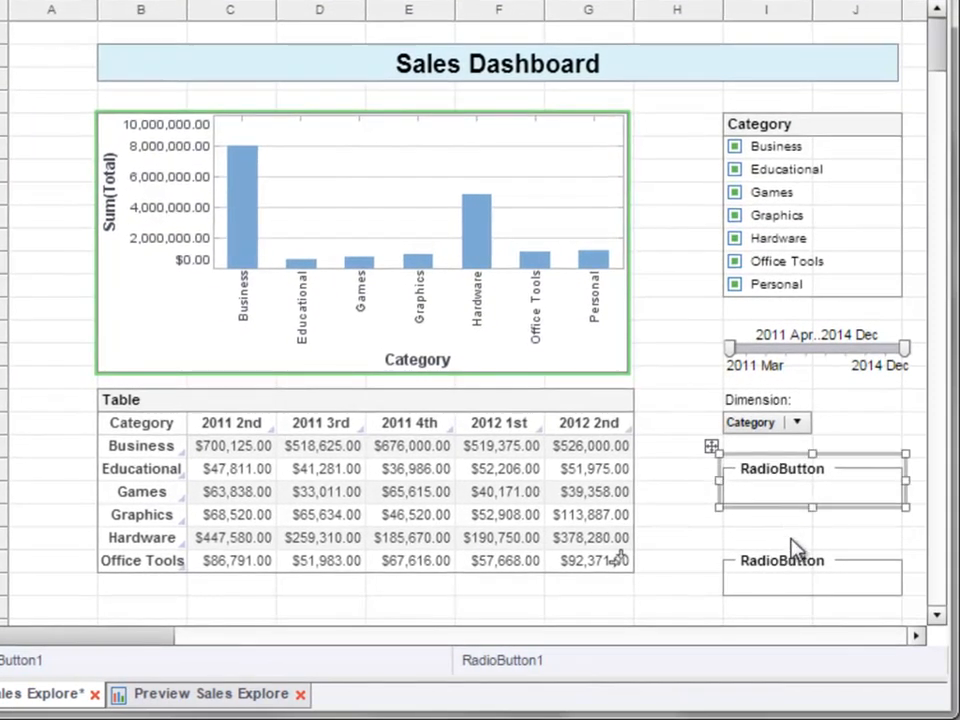
left_click(790, 575)
key("Up")
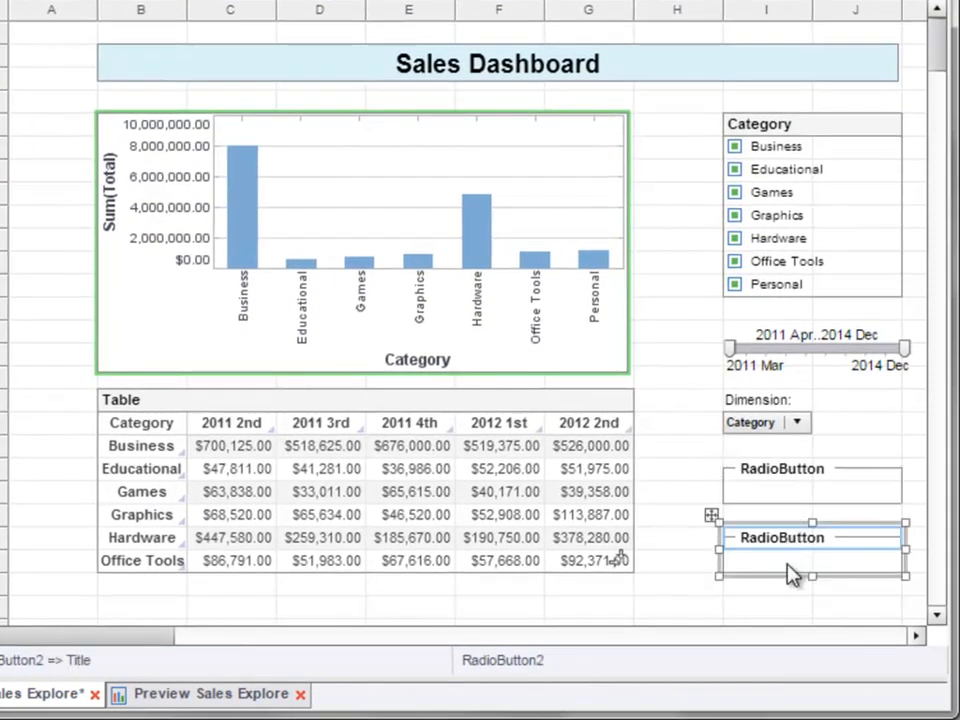
- Name the upper radio button component, just below the Dimension combo box, columnTotal in its properties
left_click(775, 482)
right_click(775, 482)
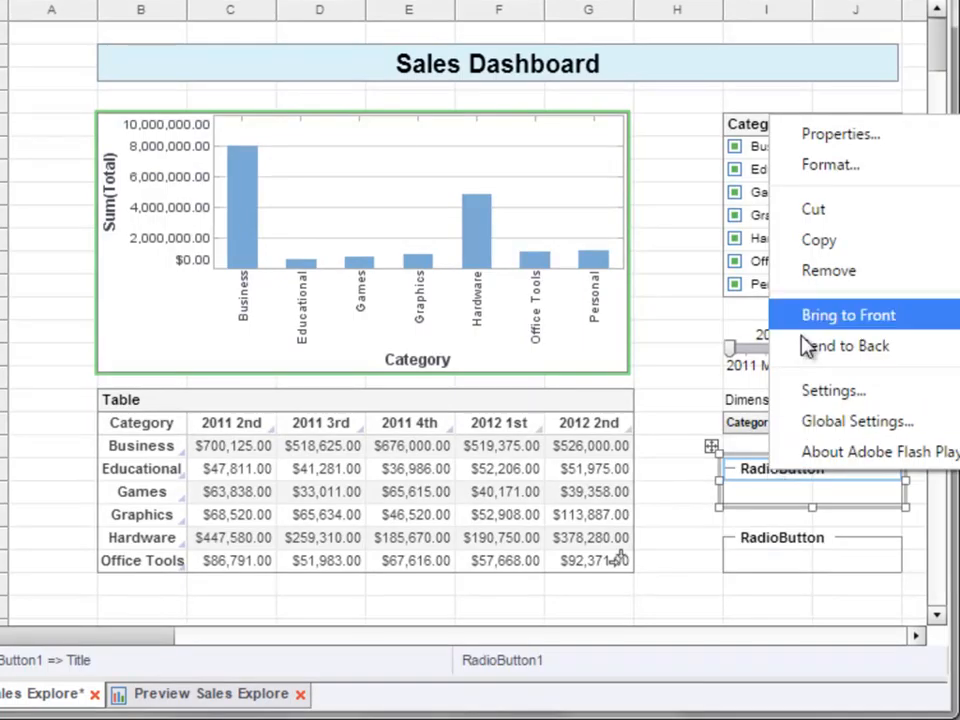
left_click(840, 134)
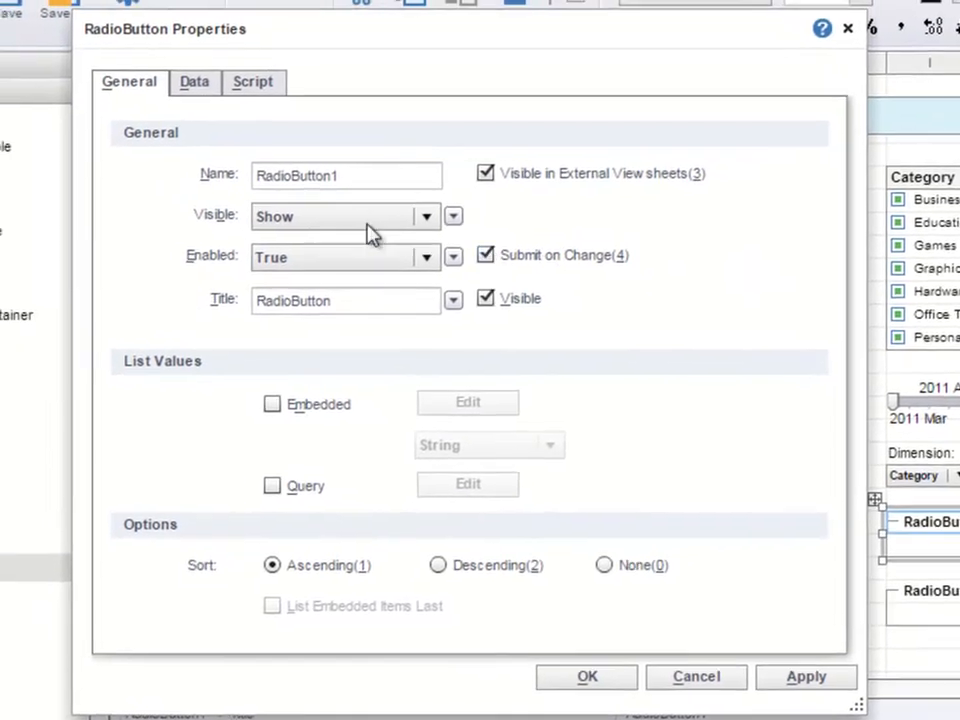
double_click(141, 129)
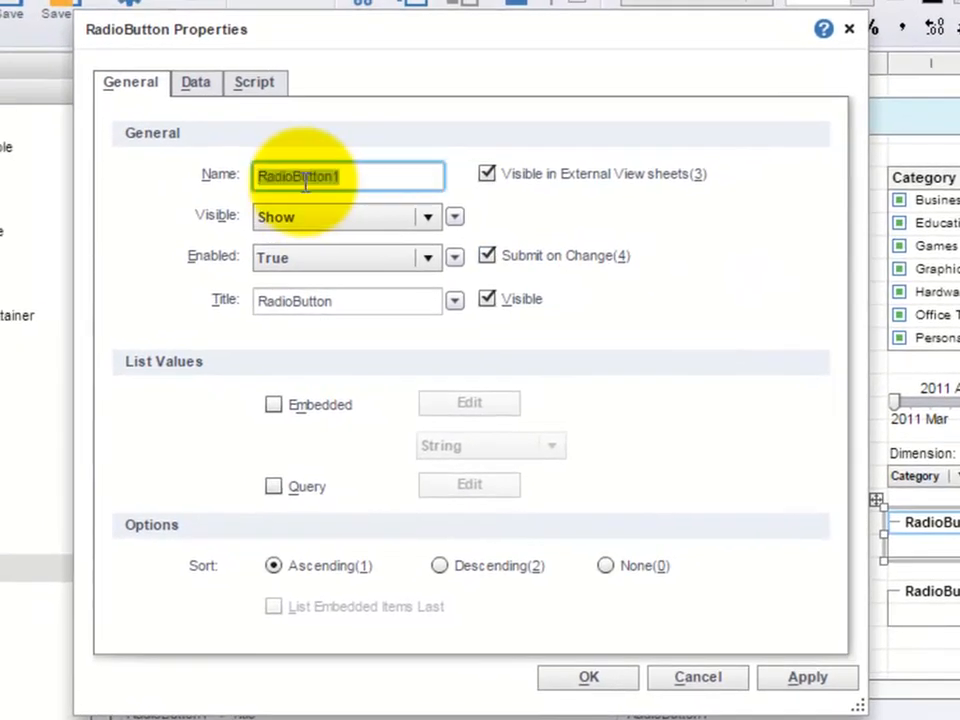
type("columnTotal")
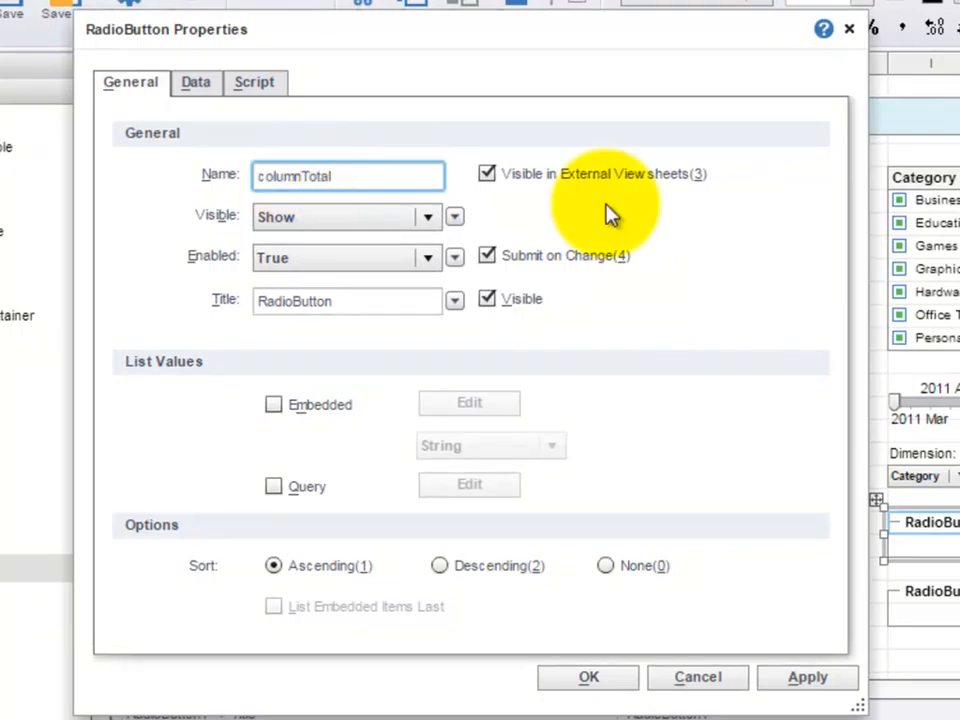
- Give the columnTotal radio button an embedded list with the label and value pairs Show/Show and Hide/Hide
left_click(275, 408)
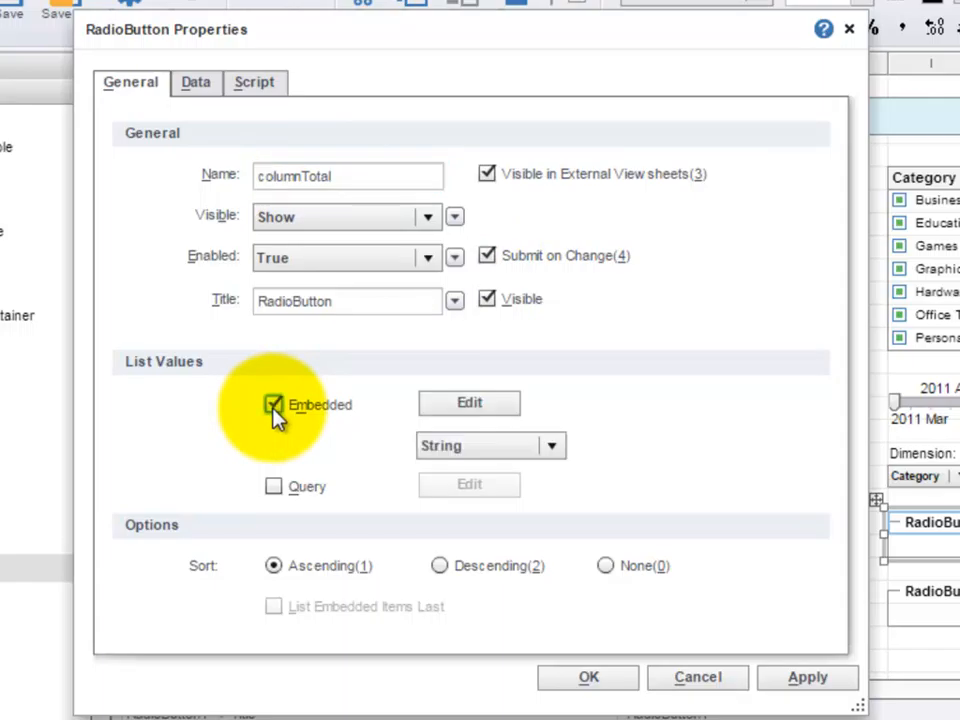
left_click(466, 404)
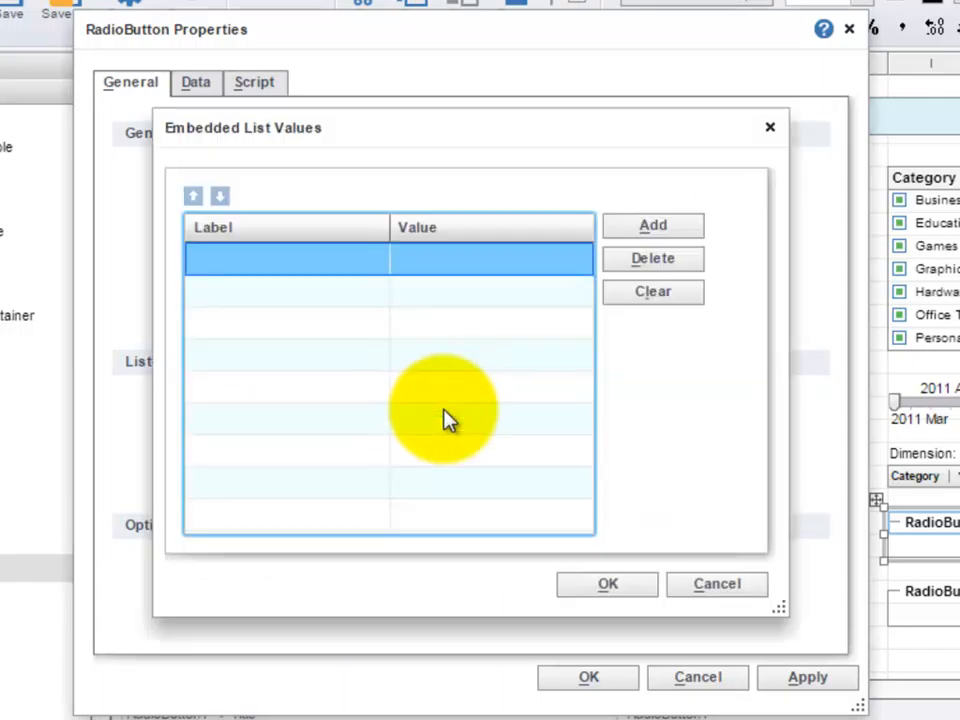
left_click(330, 266)
type("Show")
left_click(468, 259)
type("Show")
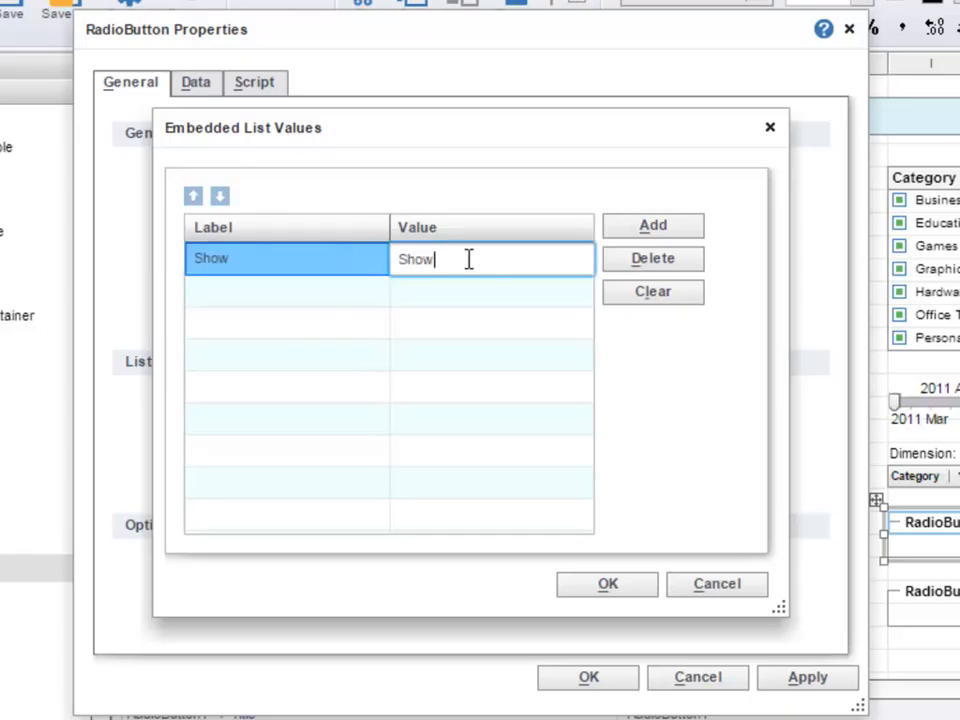
left_click(628, 227)
type("Hide")
left_click(538, 290)
type("Hide")
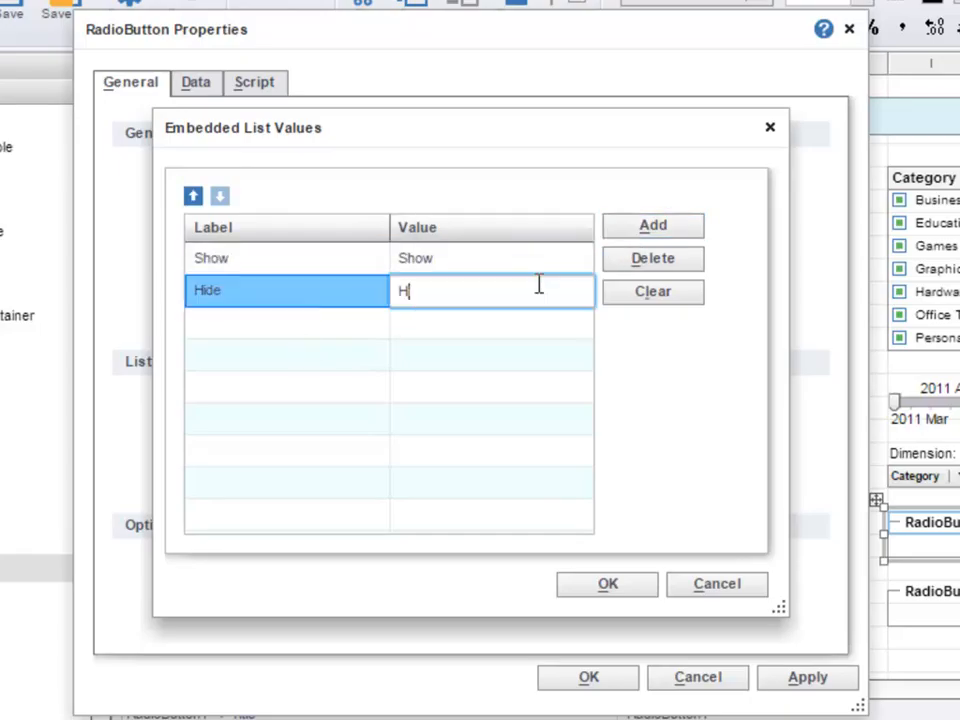
key("Return")
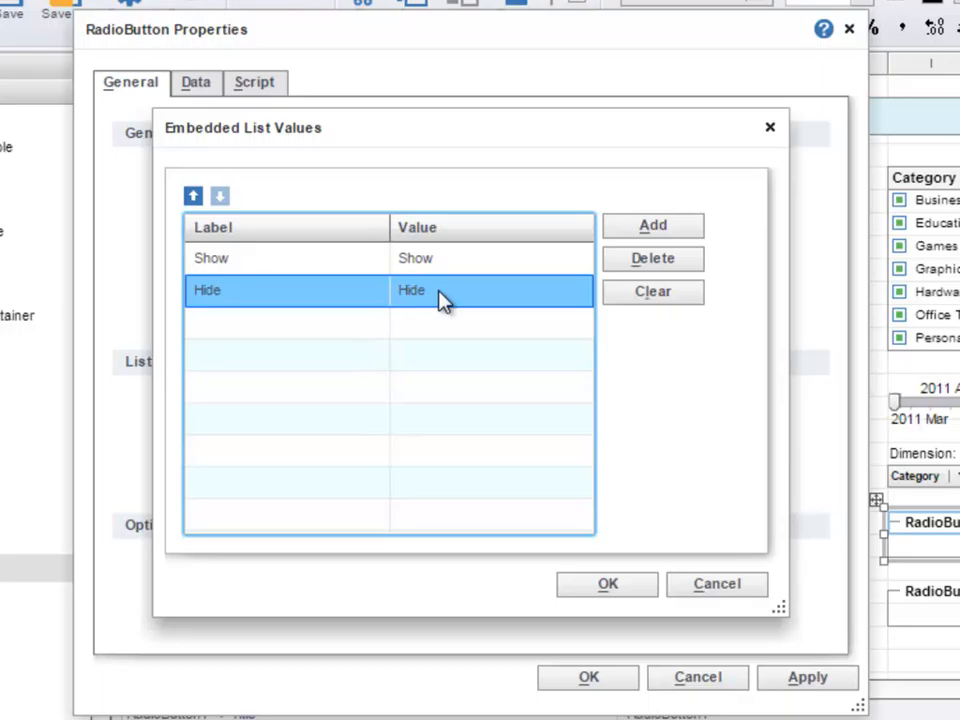
left_click(636, 592)
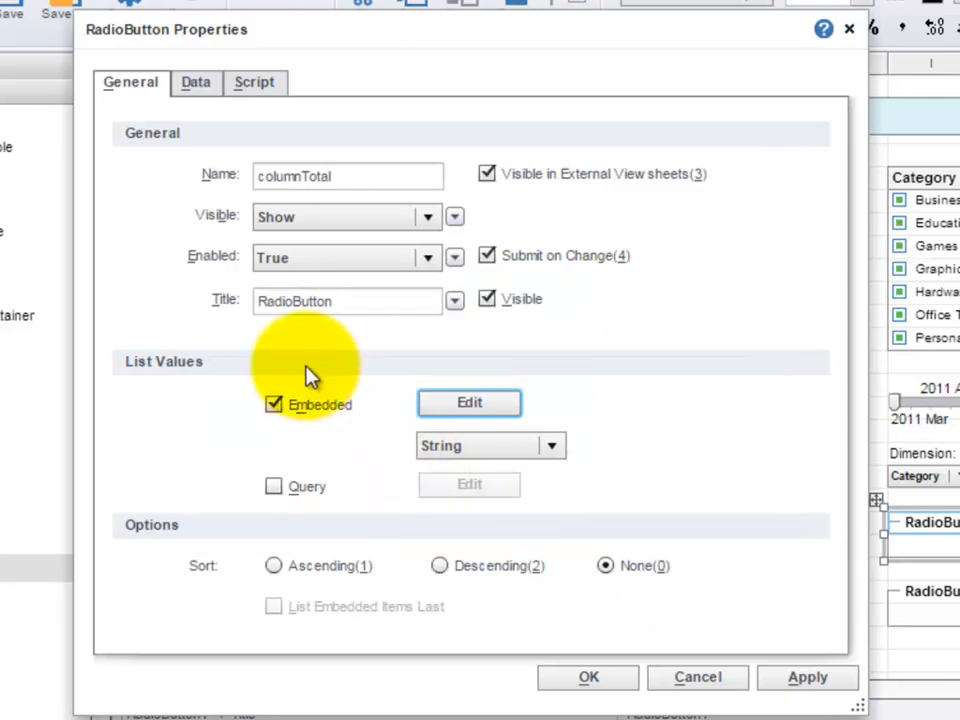
- Title the columnTotal radio button "Column Total" and accept its properties
double_click(288, 306)
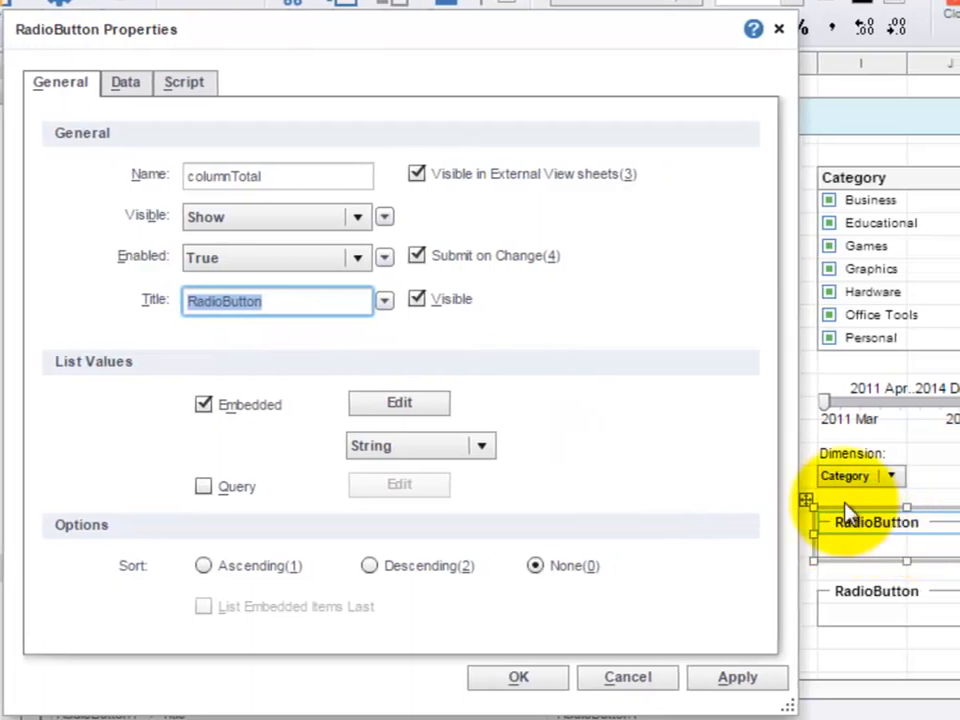
type("Column Tota")
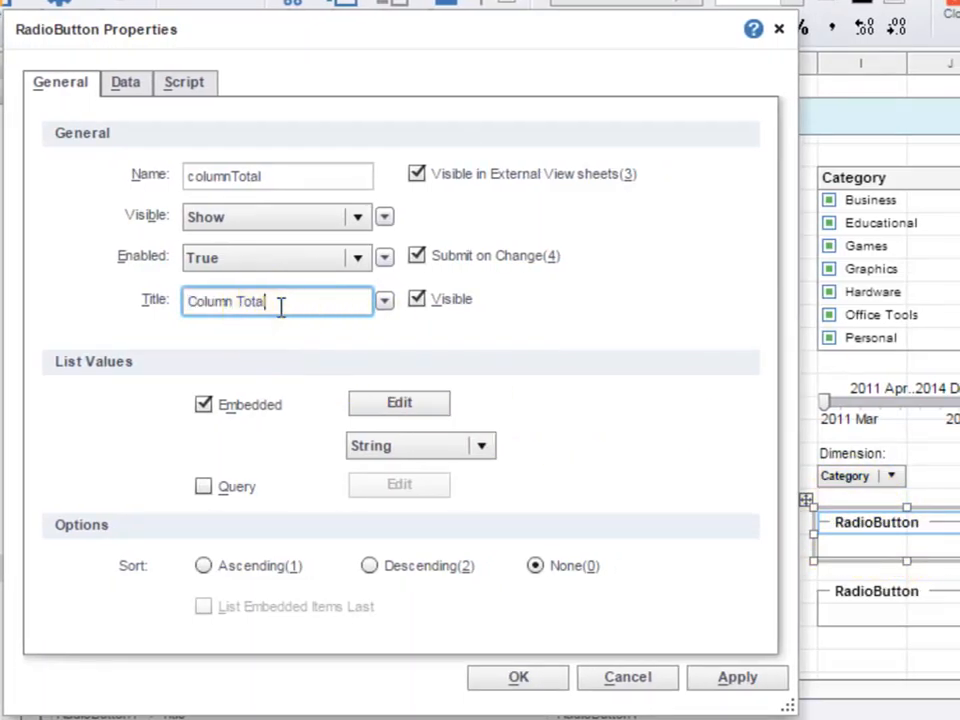
type("l")
left_click(546, 679)
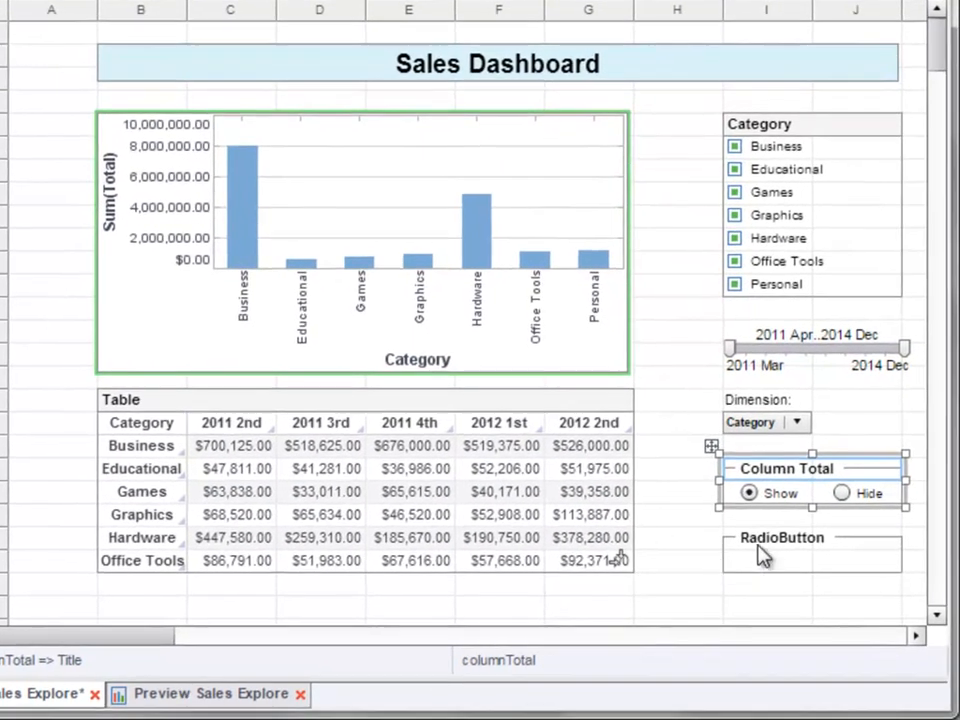
- Name the lower radio button component rowTotal in its properties
left_click(794, 551)
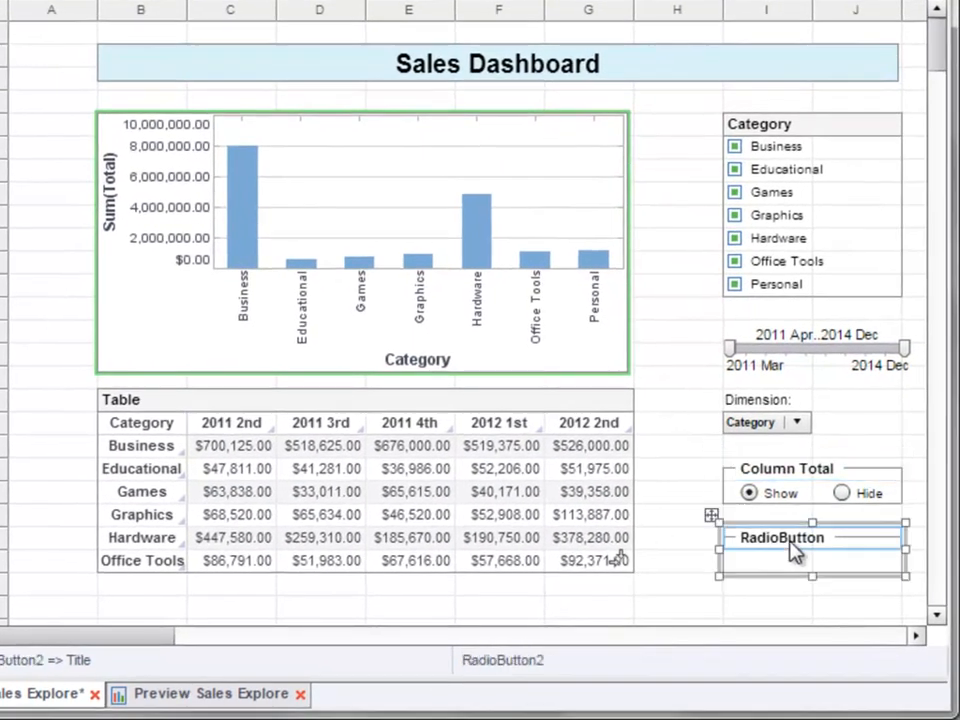
right_click(794, 553)
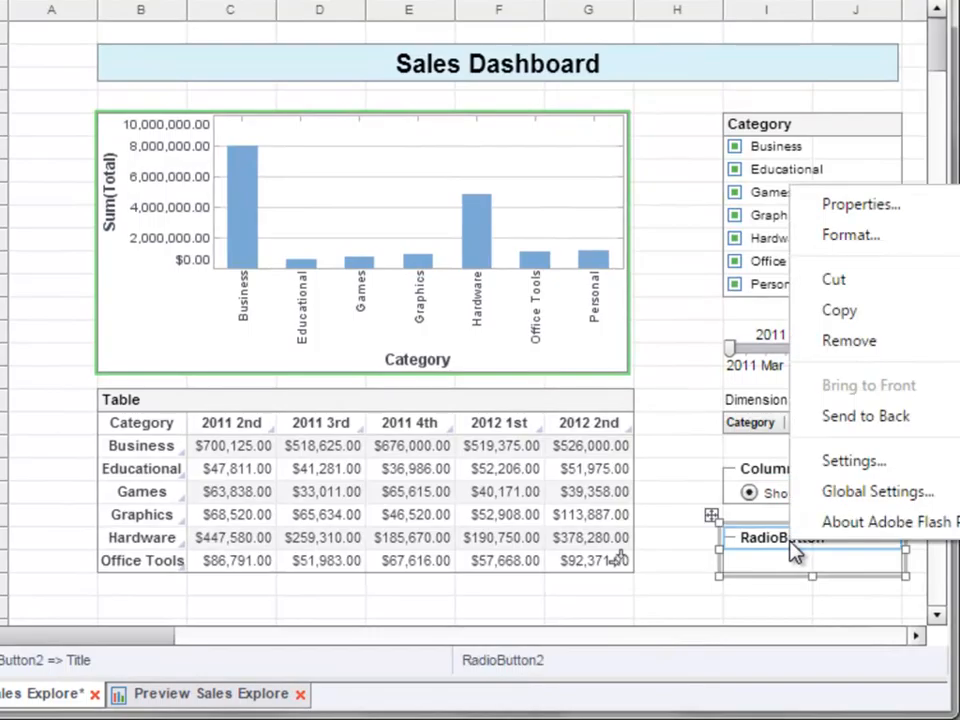
left_click(900, 206)
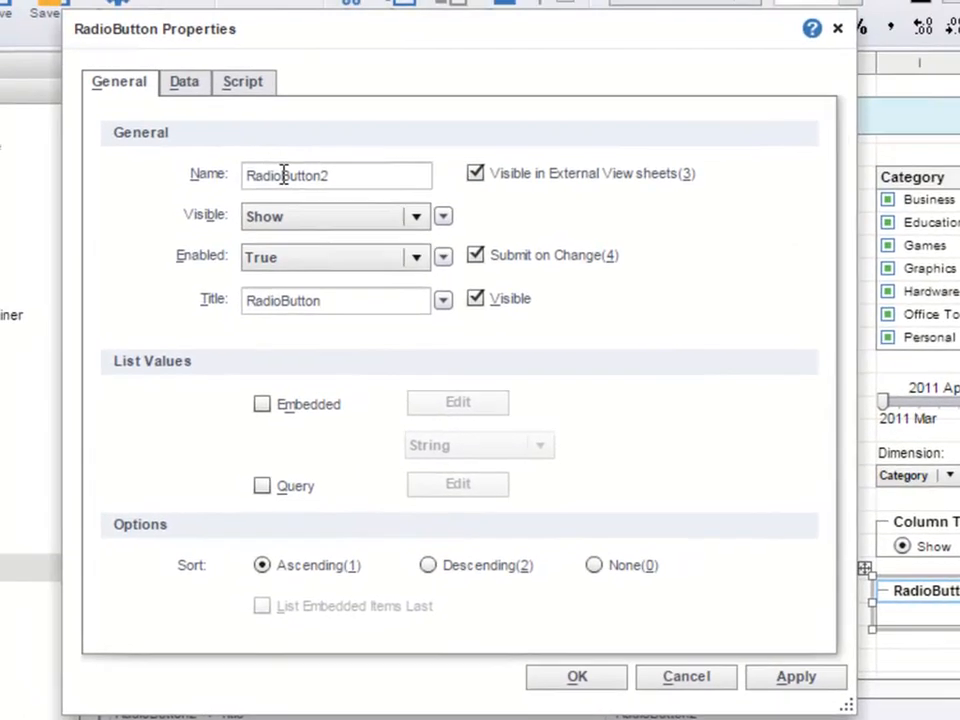
double_click(130, 121)
type("row Total")
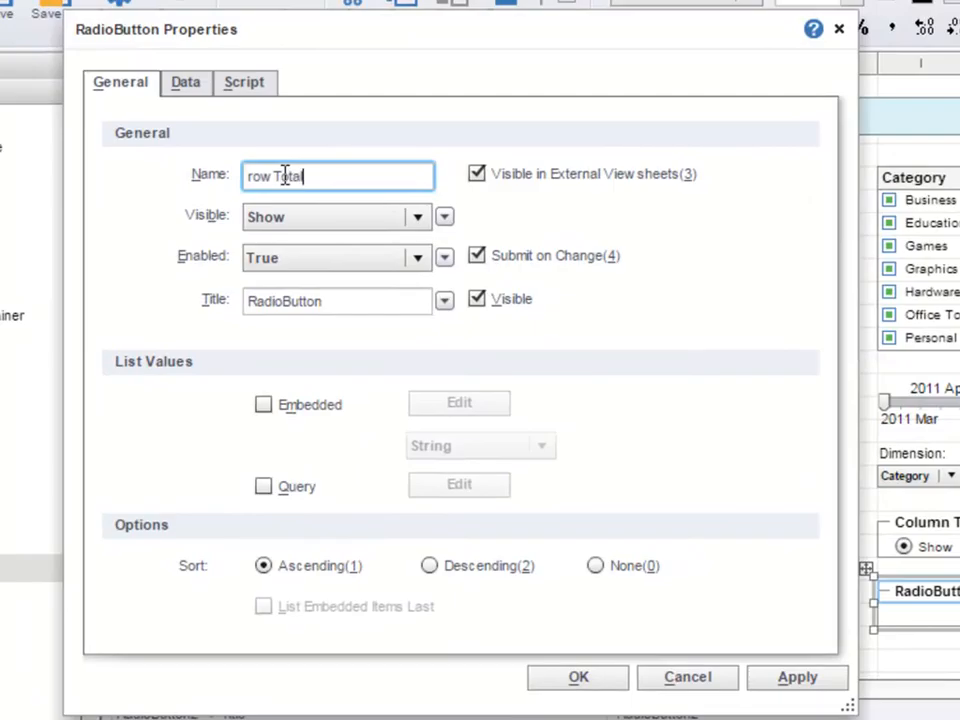
- Give the rowTotal radio button an embedded list with the label and value pairs Show/Show and Hide/Hide
left_click(263, 406)
left_click(446, 408)
double_click(315, 262)
type("Show")
key("Tab")
left_click(615, 231)
type("Hide")
key("Tab")
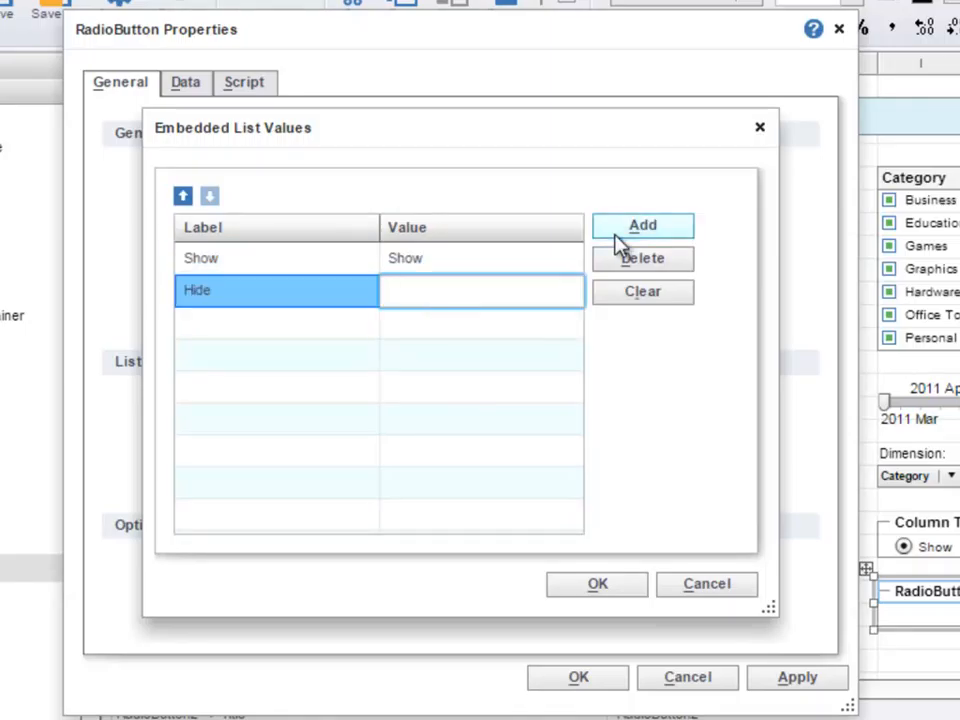
type("Hide")
left_click(611, 589)
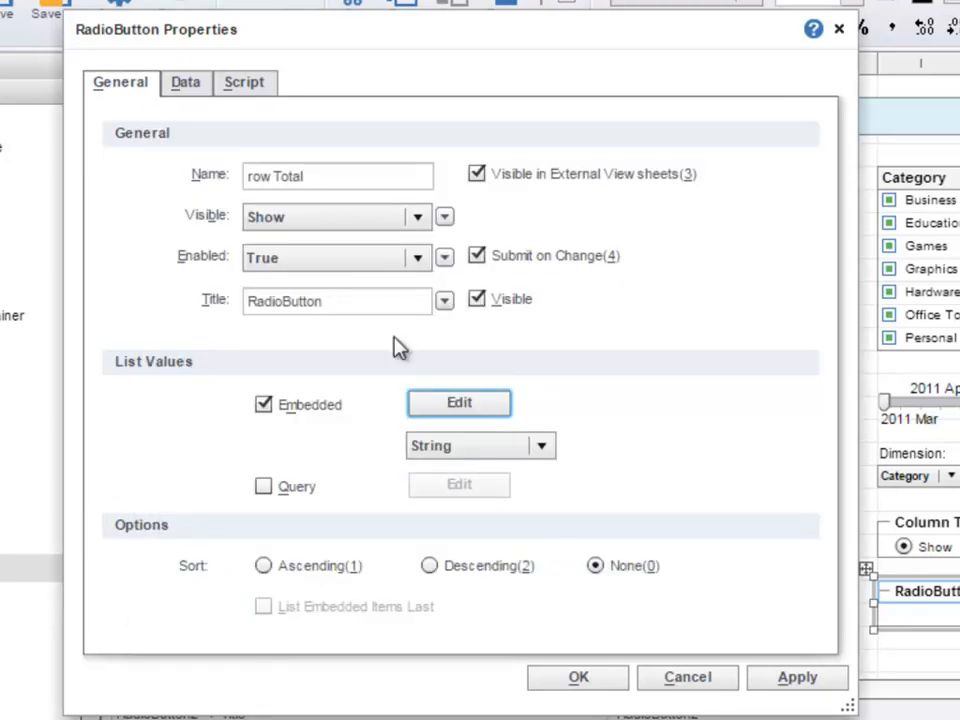
- Title the rowTotal radio button "Row Total" and accept its properties
double_click(286, 299)
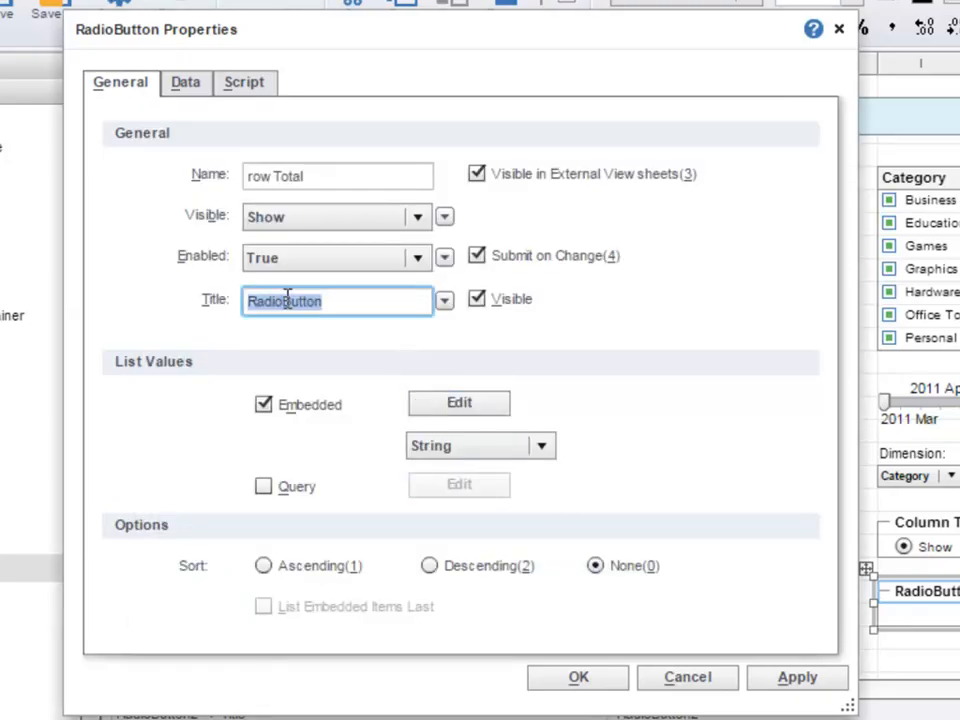
type("Row Total")
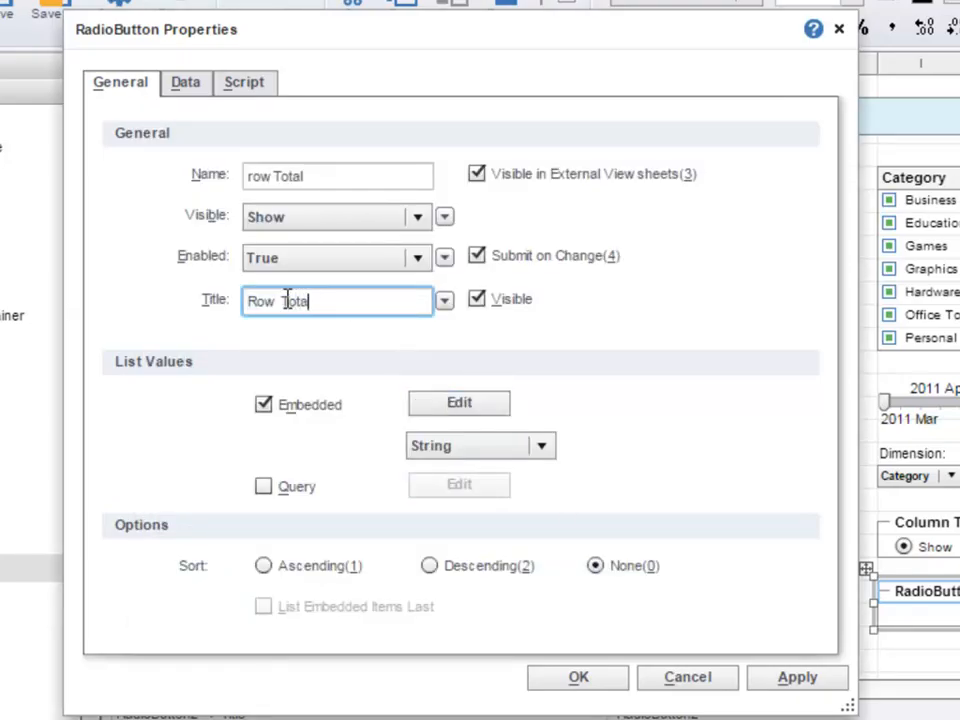
left_click(556, 681)
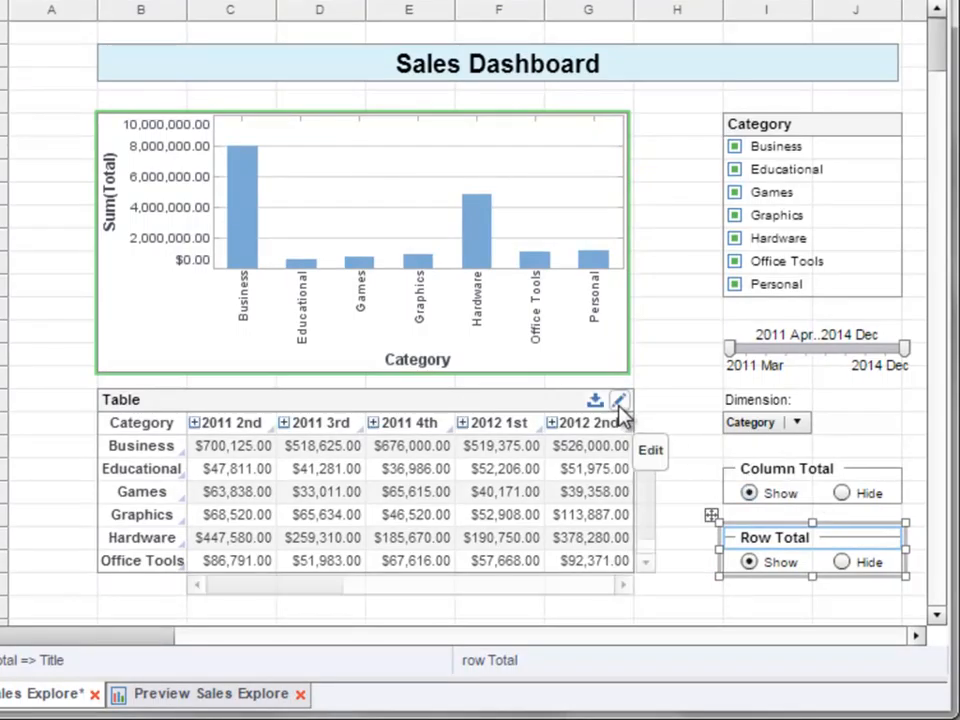
- Bind the crosstab's Row Total option to the variable $(rowTotal) in its editor
left_click(619, 402)
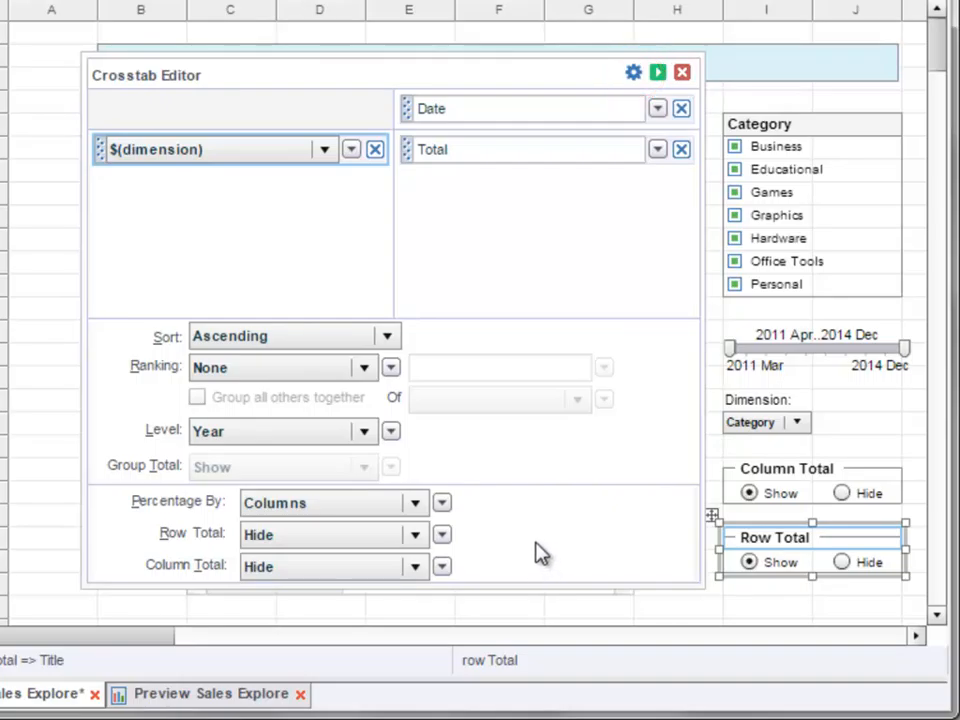
left_click(442, 535)
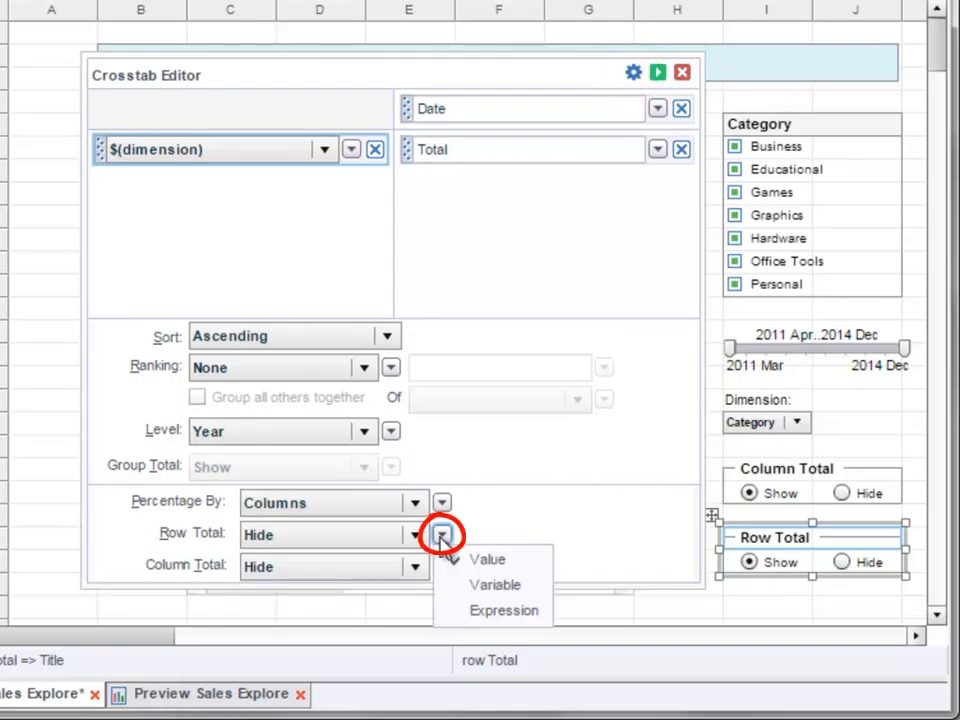
left_click(520, 587)
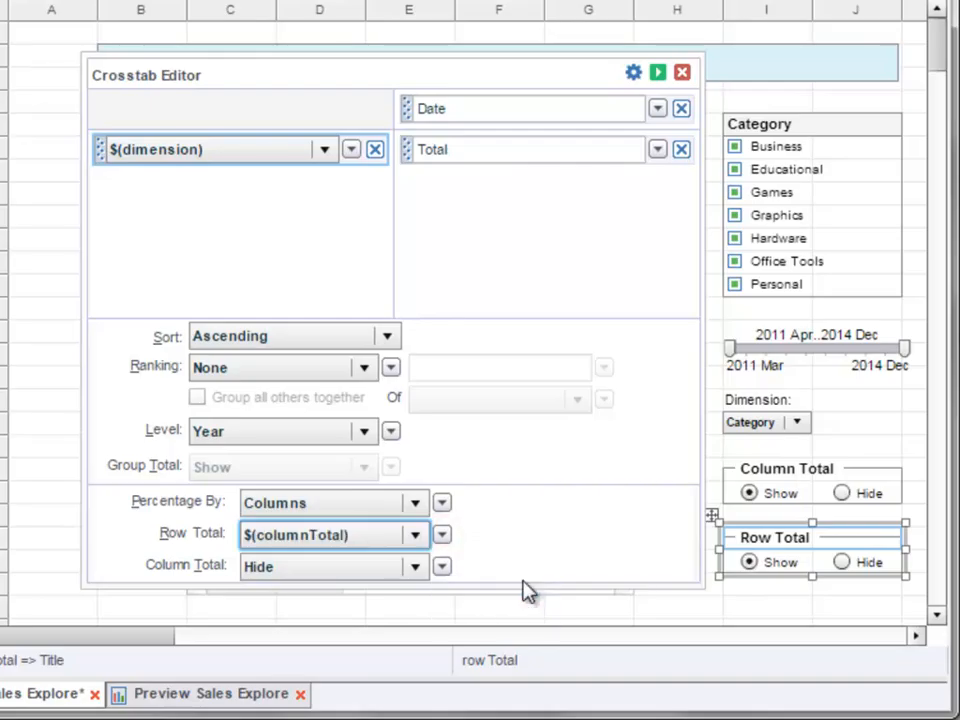
left_click(415, 535)
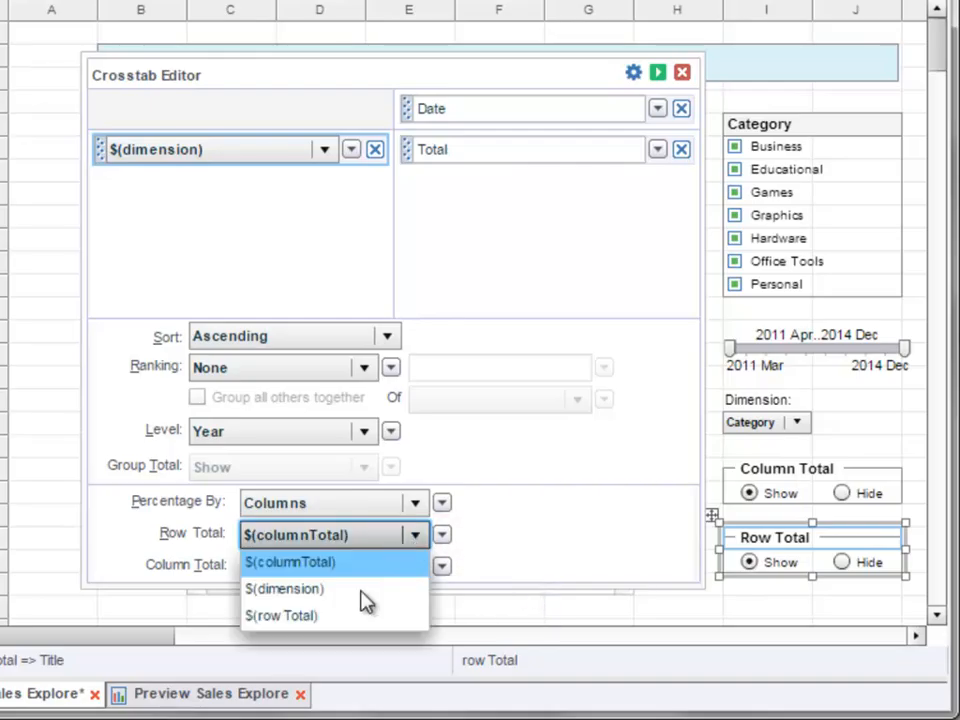
left_click(352, 615)
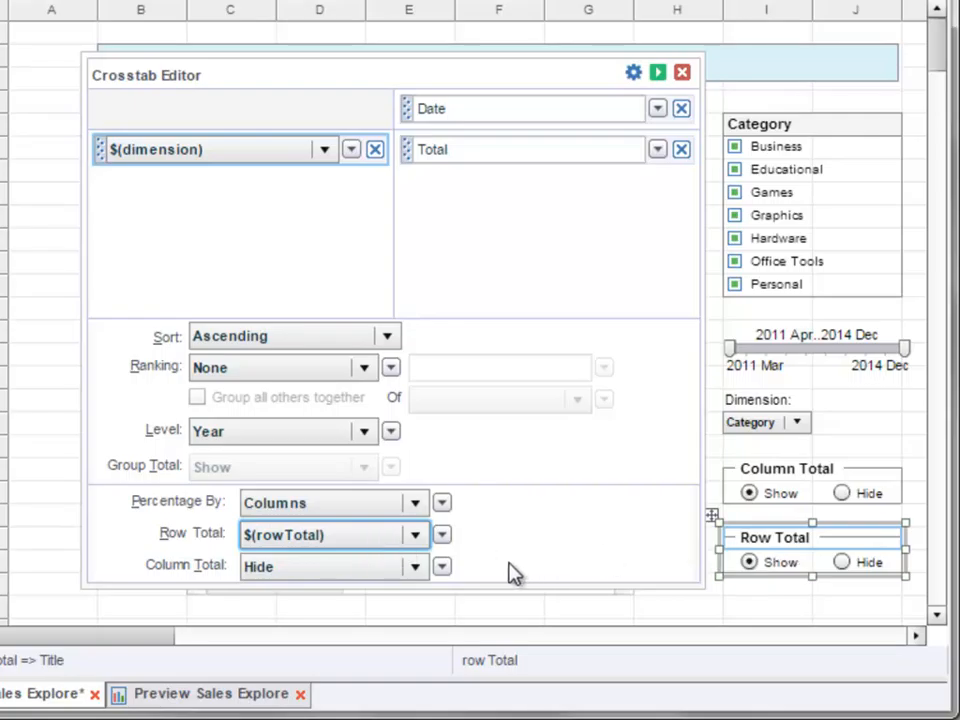
- Bind the crosstab's Column Total option to the variable $(columnTotal) and apply the editor changes
left_click(442, 567)
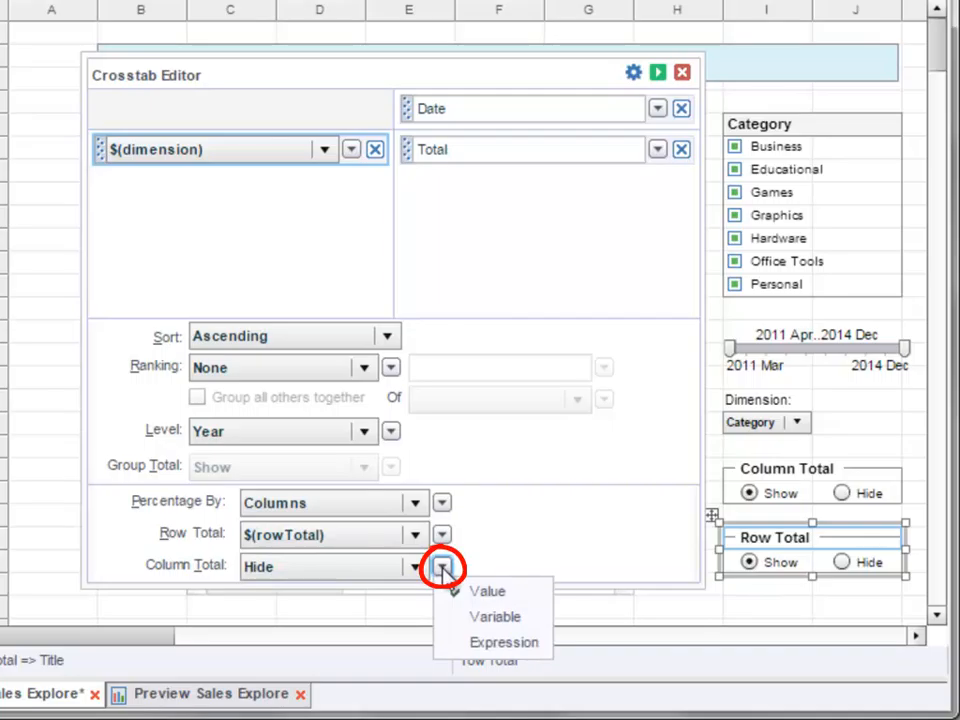
left_click(530, 616)
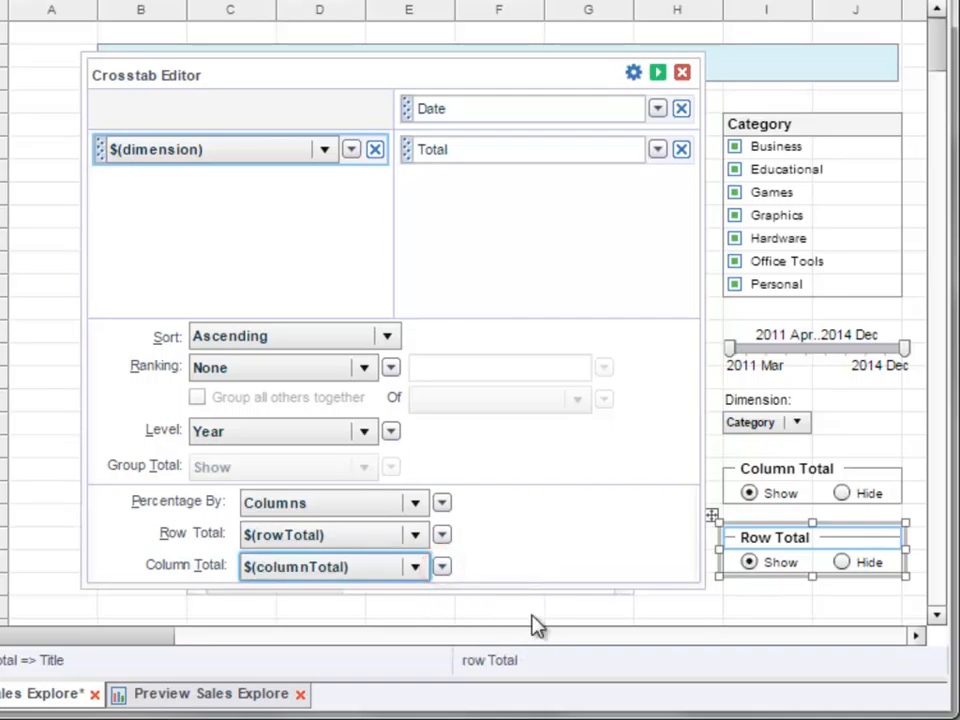
left_click(423, 574)
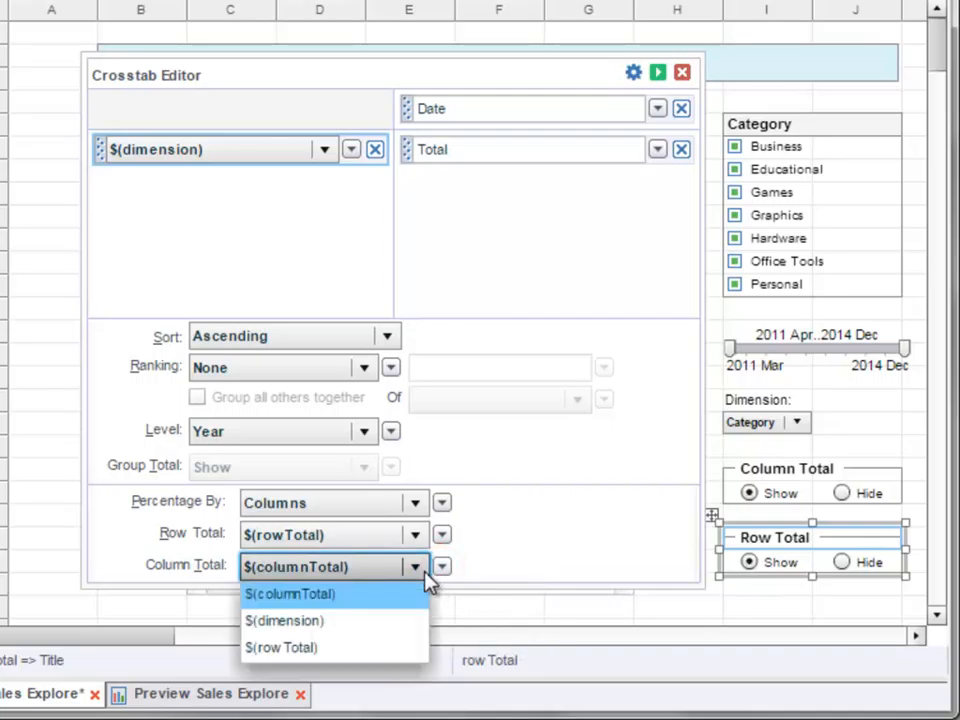
left_click(379, 606)
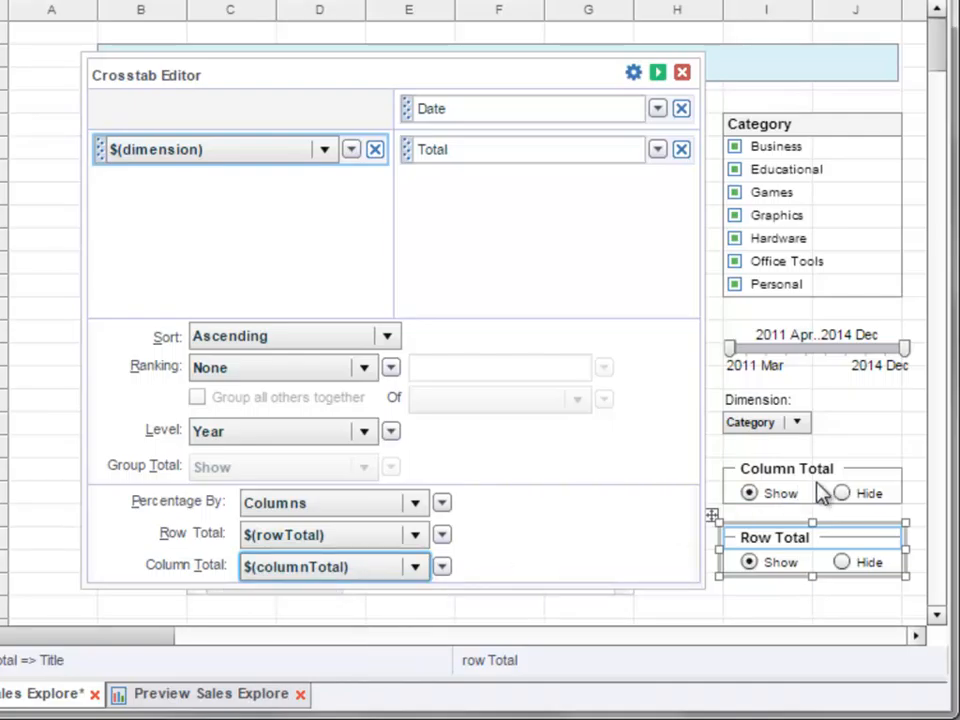
left_click(658, 73)
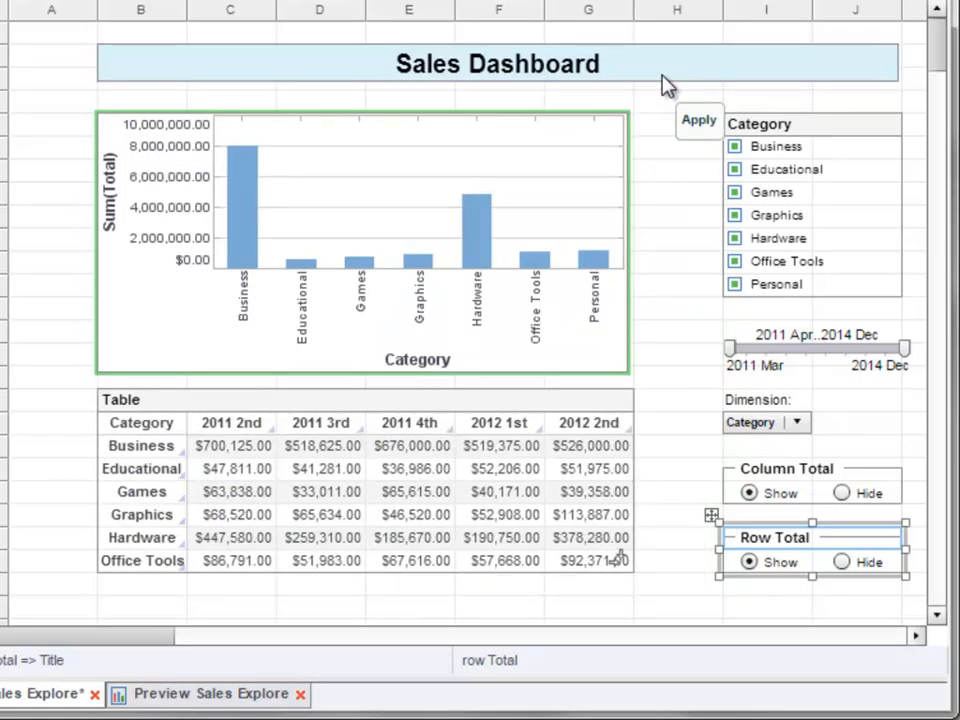
- Set both the Column Total and Row Total radio buttons to Hide
left_click(843, 494)
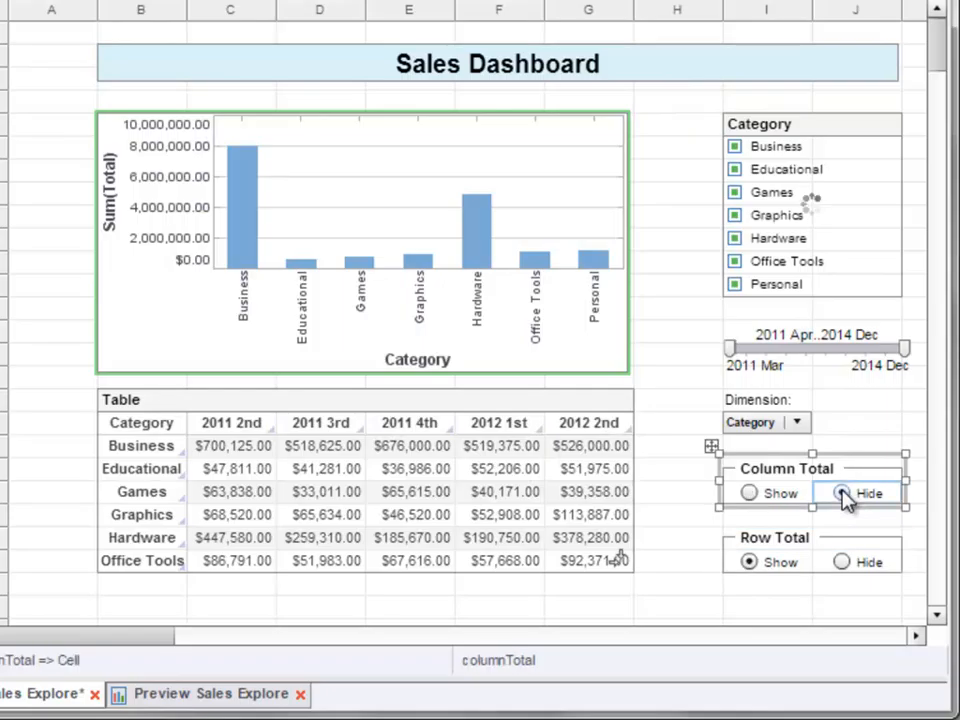
left_click(843, 563)
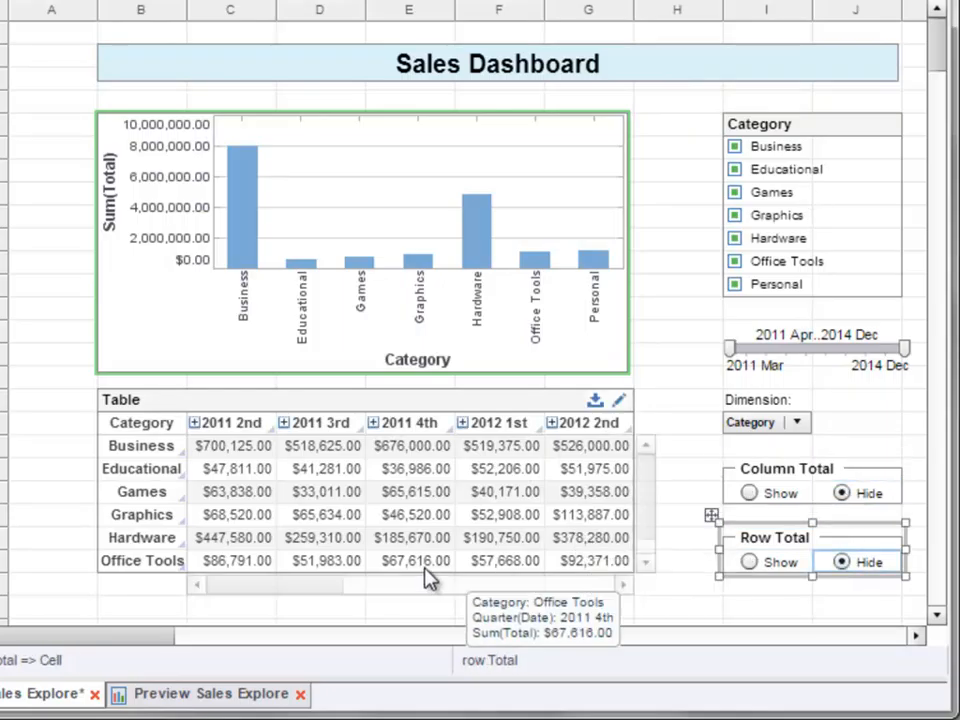
- Extend the crosstab downward by one row and bring its last date columns into view
left_click_drag(643, 488, 649, 536)
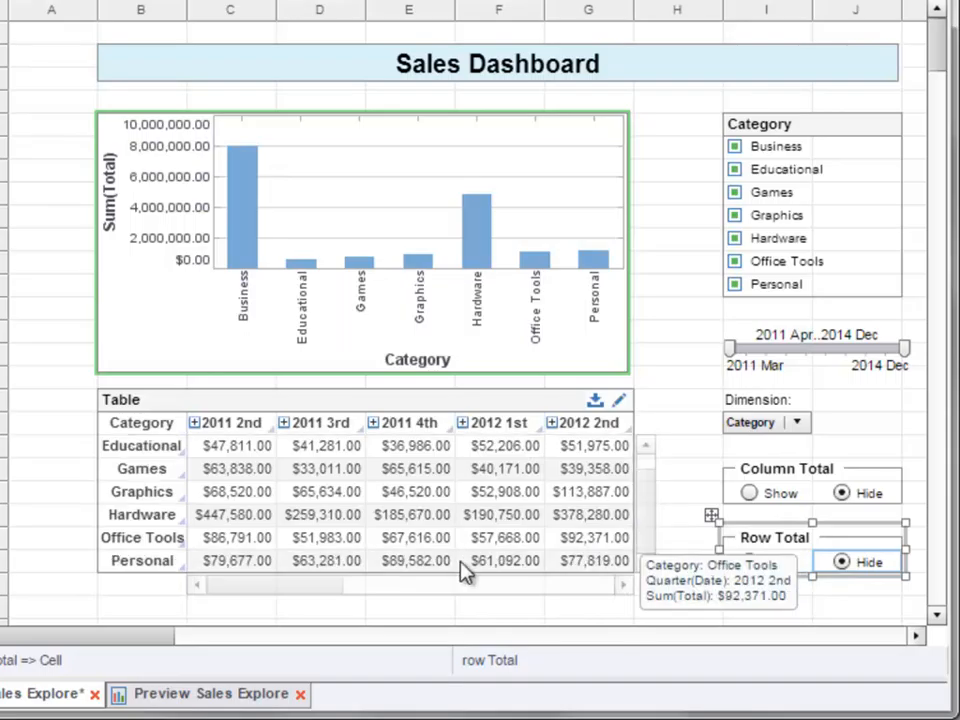
left_click(337, 407)
left_click_drag(365, 575, 607, 590)
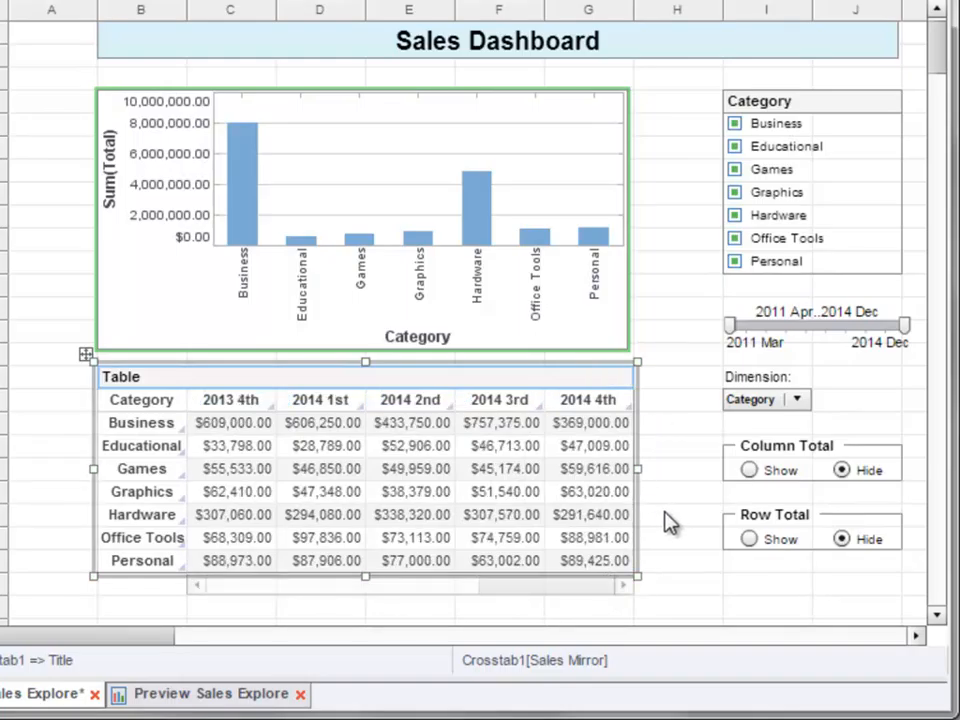
- Set the Column Total radio button to Show and select the crosstab's Grand Total column at its far end
left_click(754, 479)
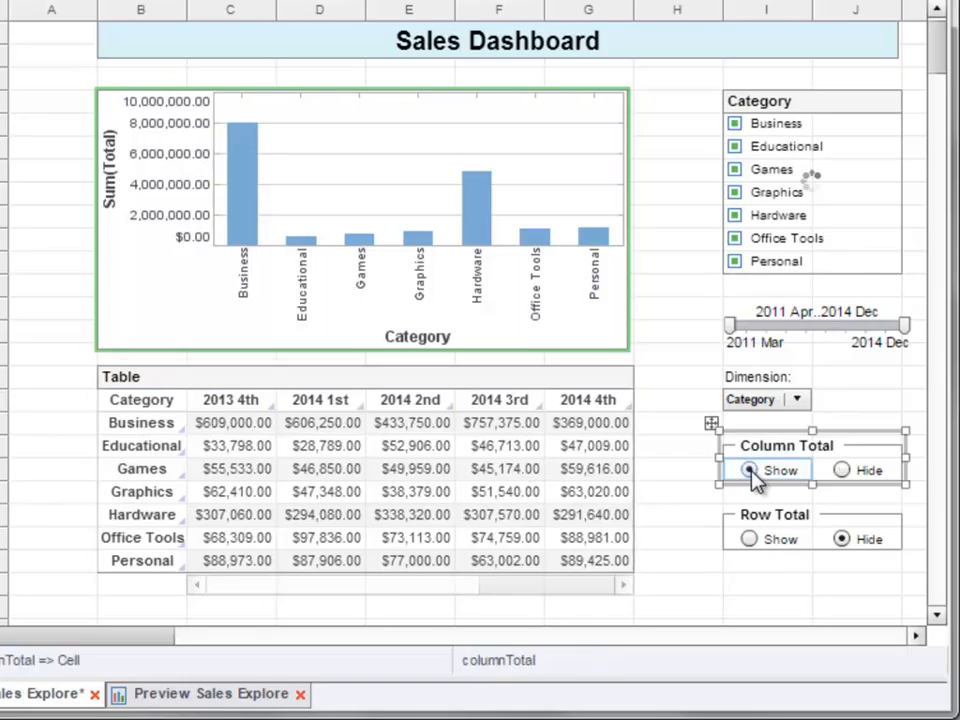
left_click_drag(319, 597, 621, 583)
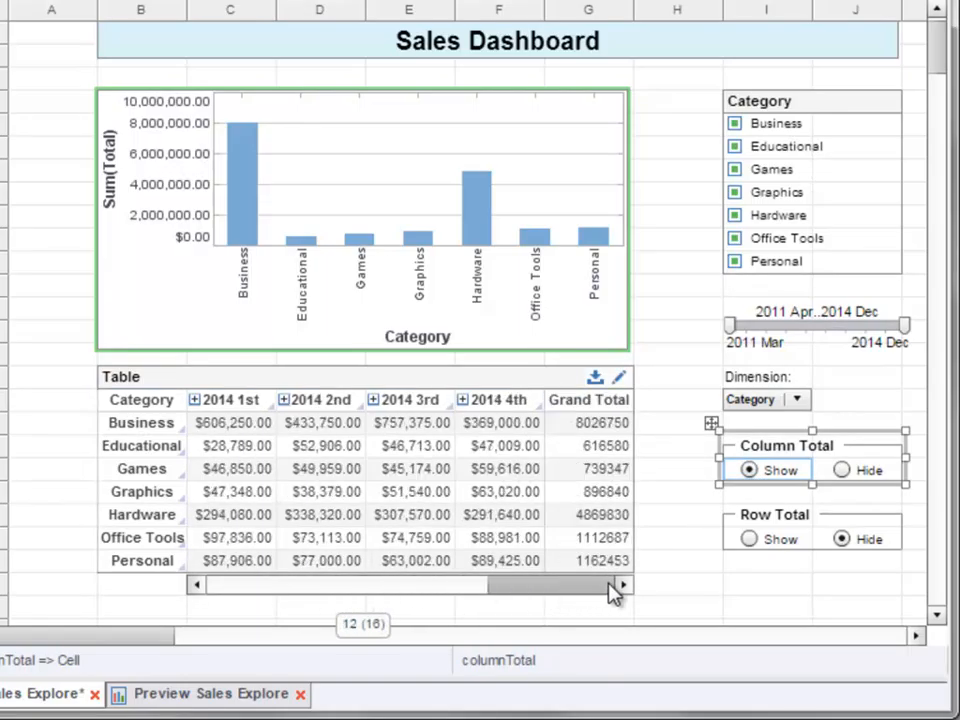
mouse_move(598, 462)
left_click(585, 408)
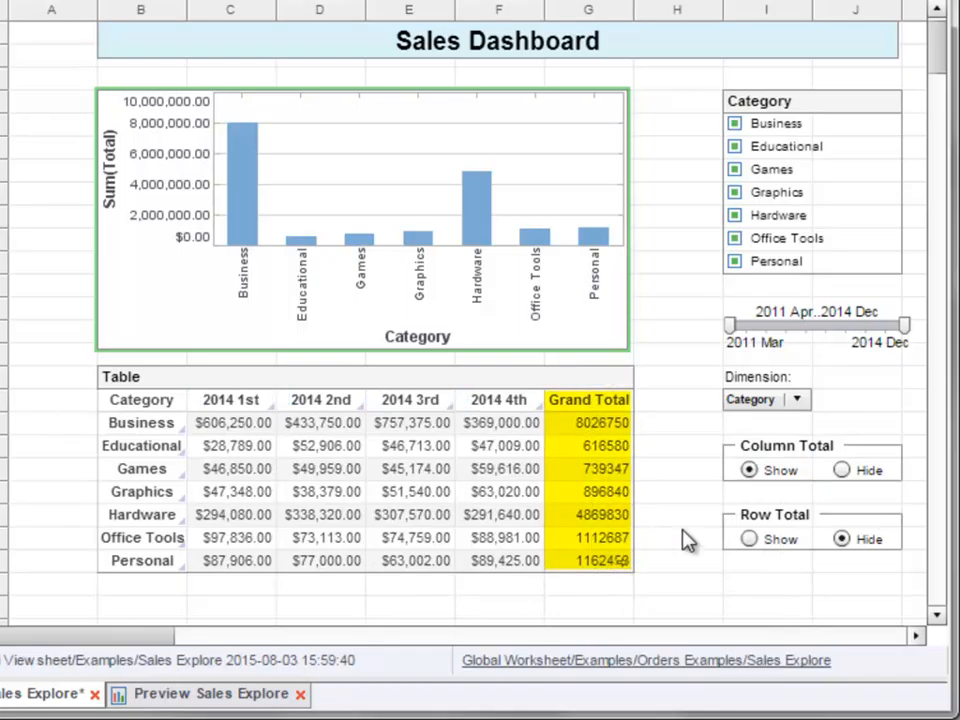
- Set the Row Total radio button to Show and select the Grand Total row at the end of the crosstab
left_click(750, 540)
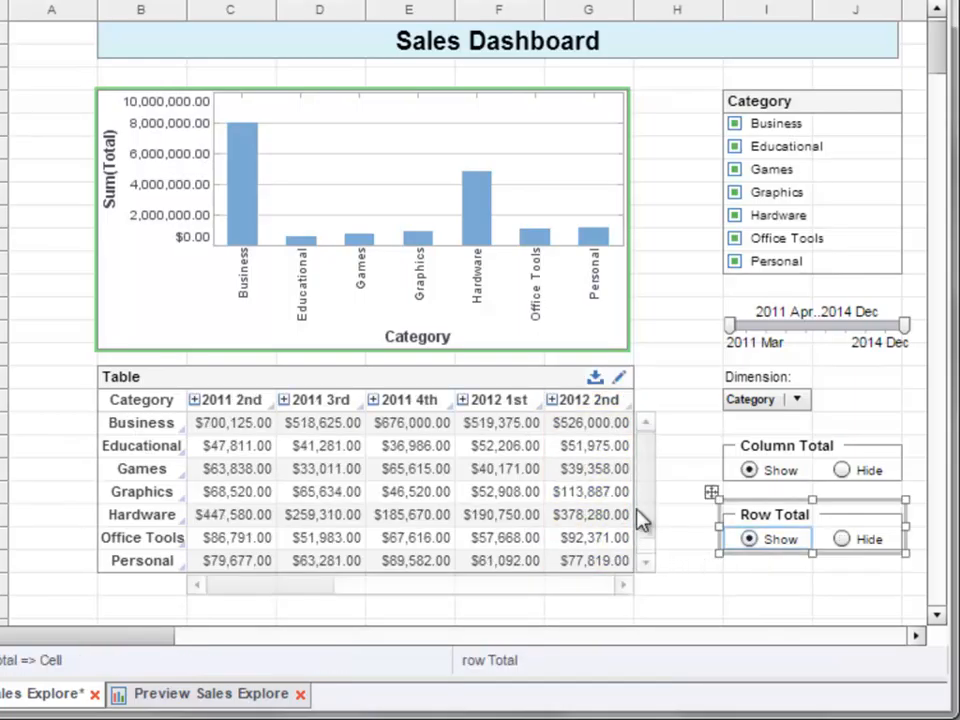
left_click_drag(649, 521, 648, 548)
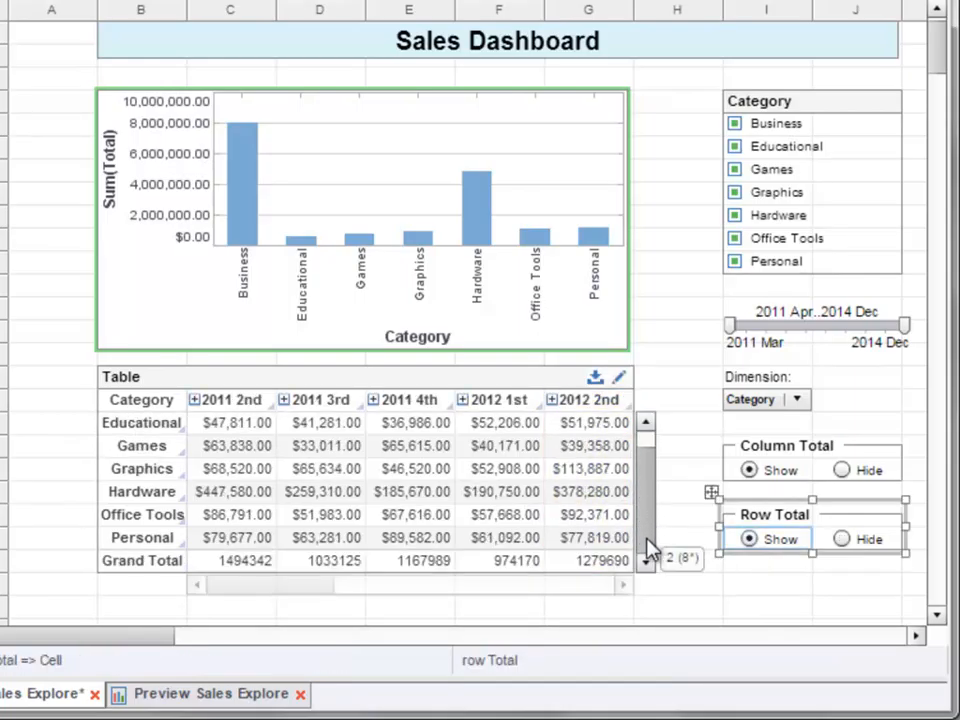
left_click(161, 566)
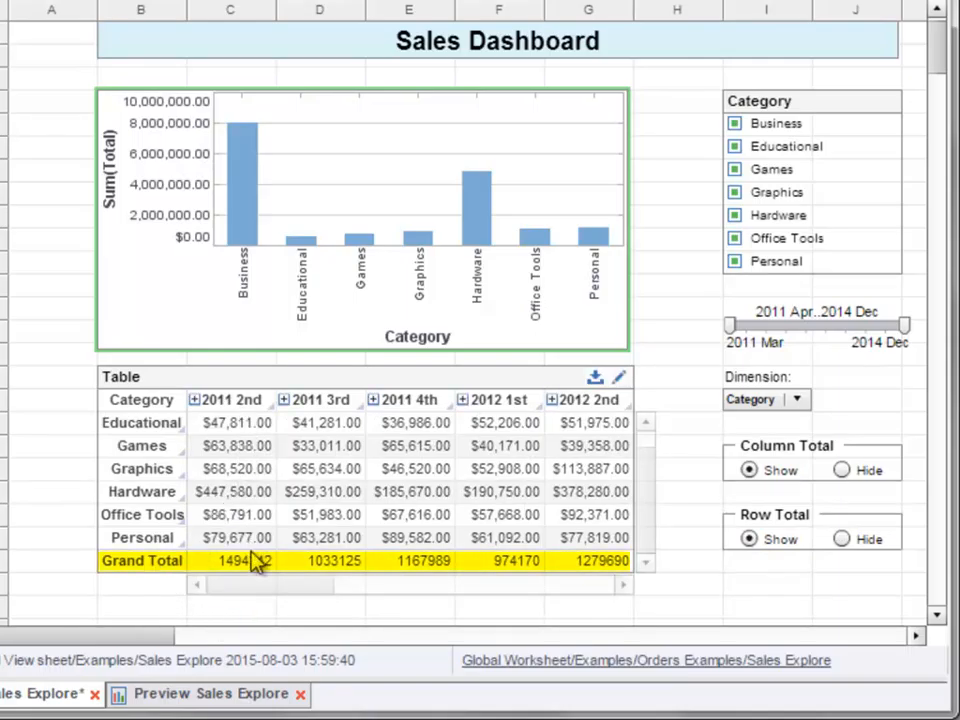
- Set the Column Total and Row Total radio buttons back to Hide
left_click(843, 471)
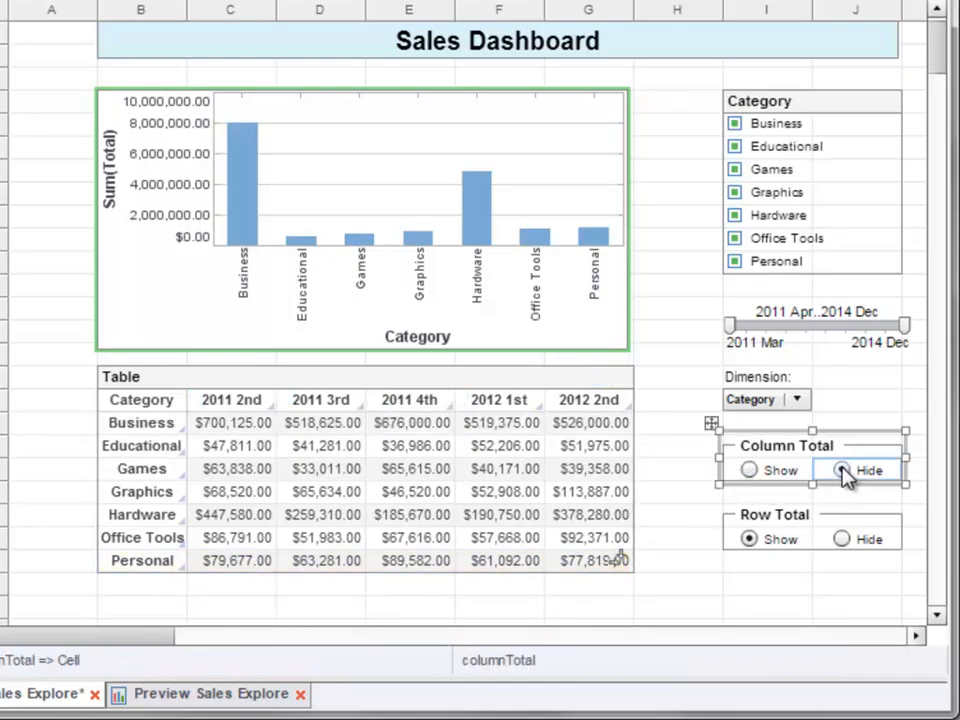
left_click(843, 540)
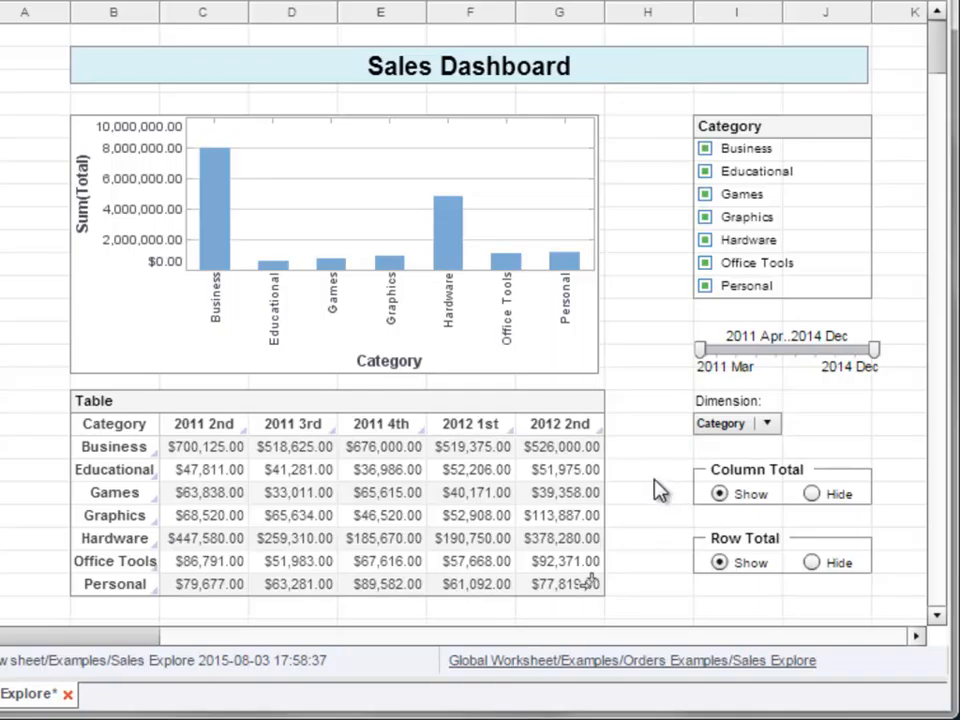
- Change the crosstab's Row Total and Column Total options from variables to the fixed value Hide and apply the editor changes
mouse_move(600, 407)
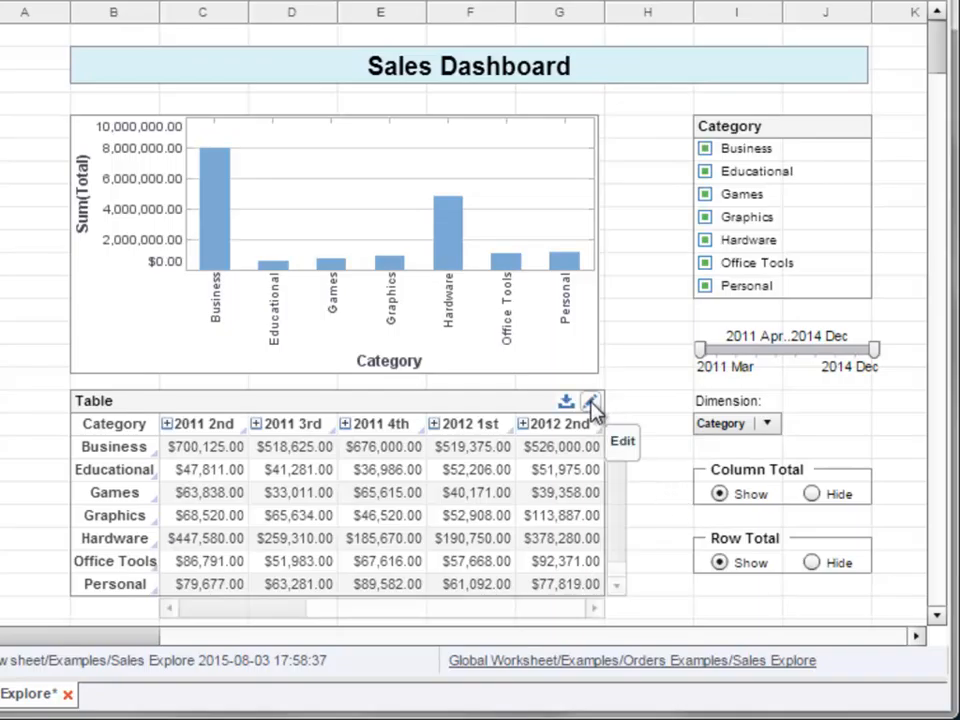
left_click(592, 405)
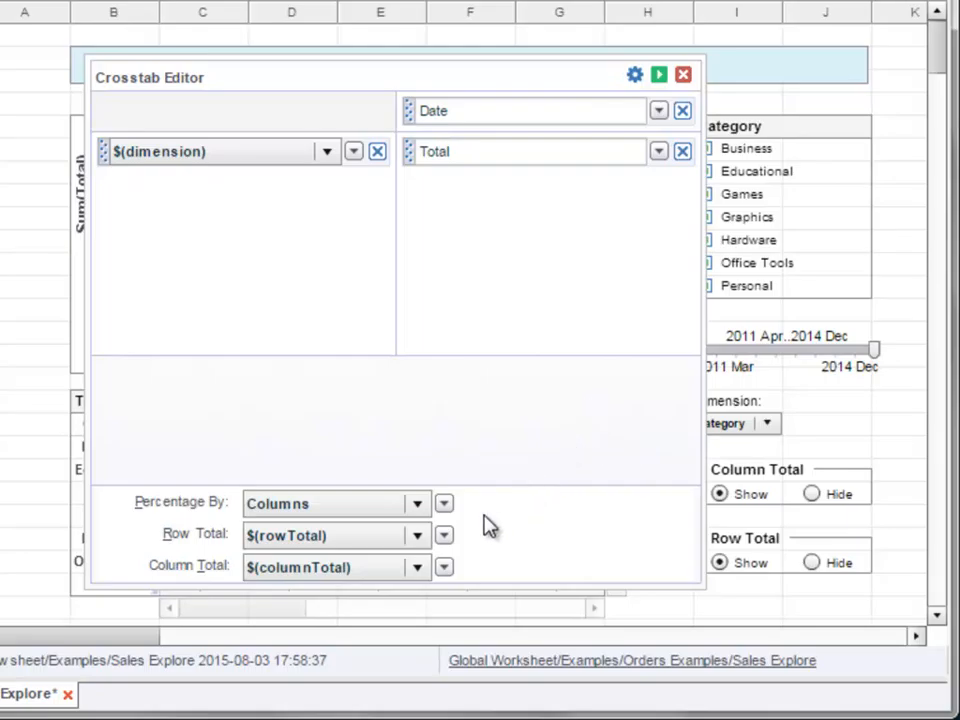
left_click(444, 537)
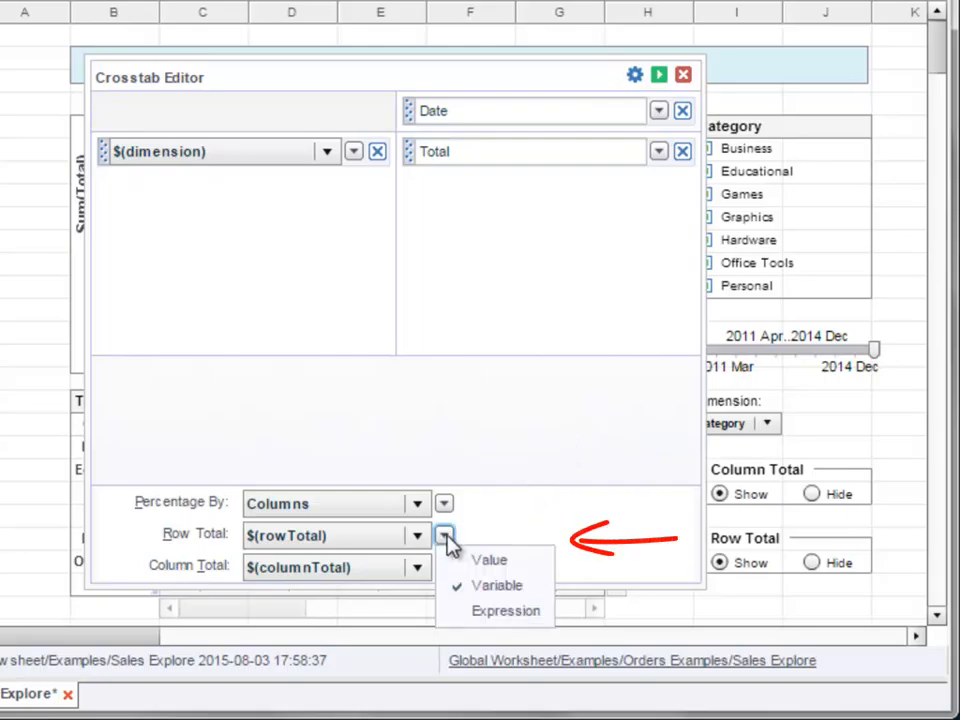
left_click(517, 568)
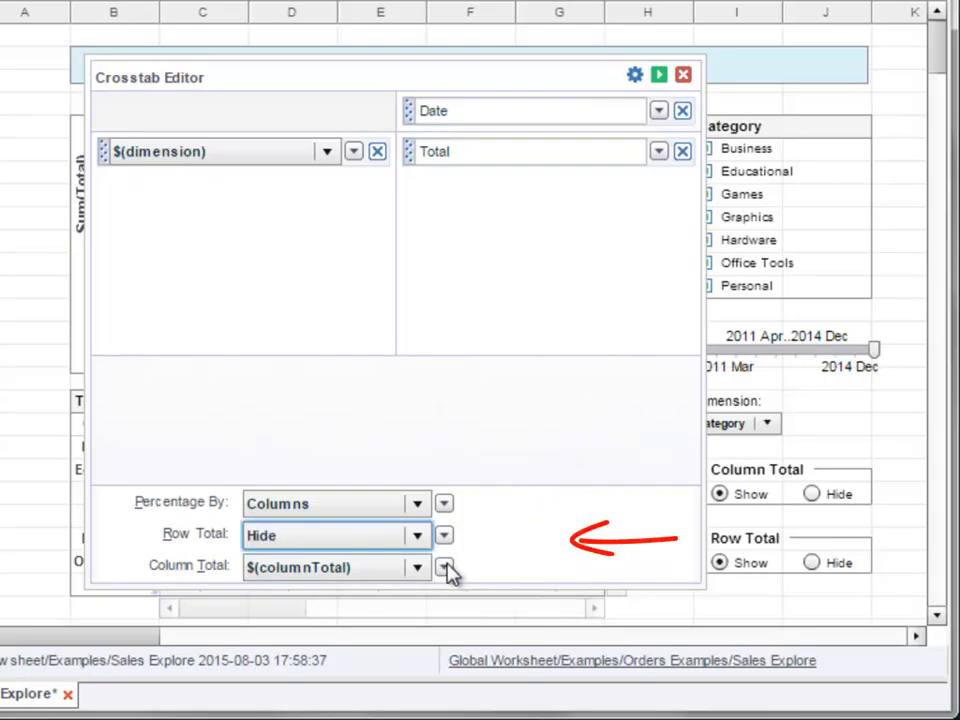
left_click(445, 568)
left_click(523, 590)
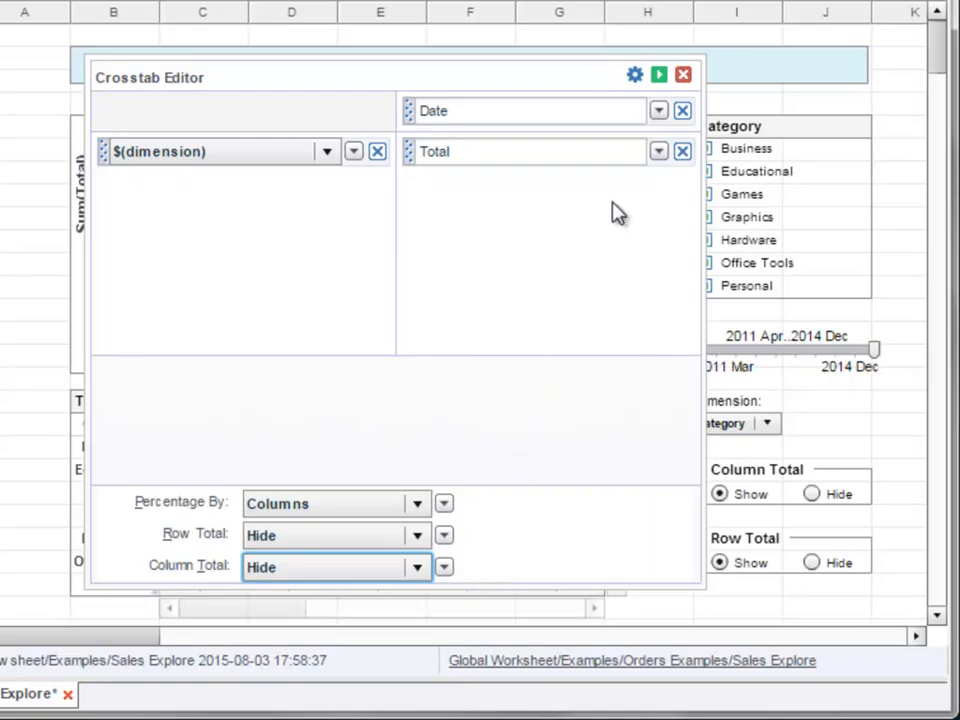
left_click(660, 77)
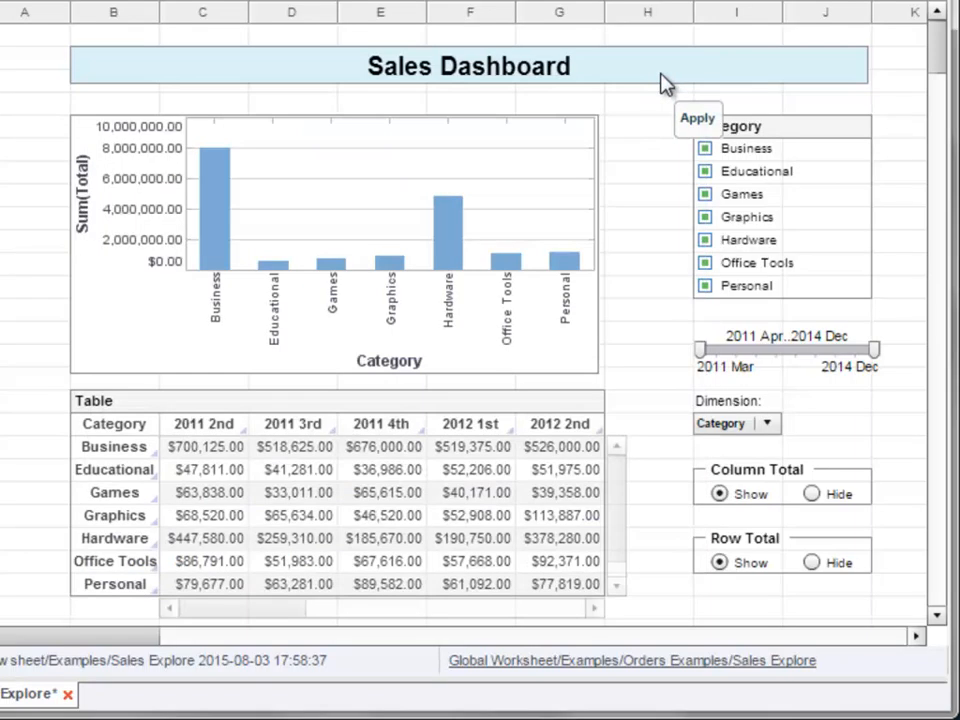
- Delete the Column Total and Row Total radio buttons and place a new RadioButton component below the Dimension combo box
left_click_drag(714, 497, 840, 590)
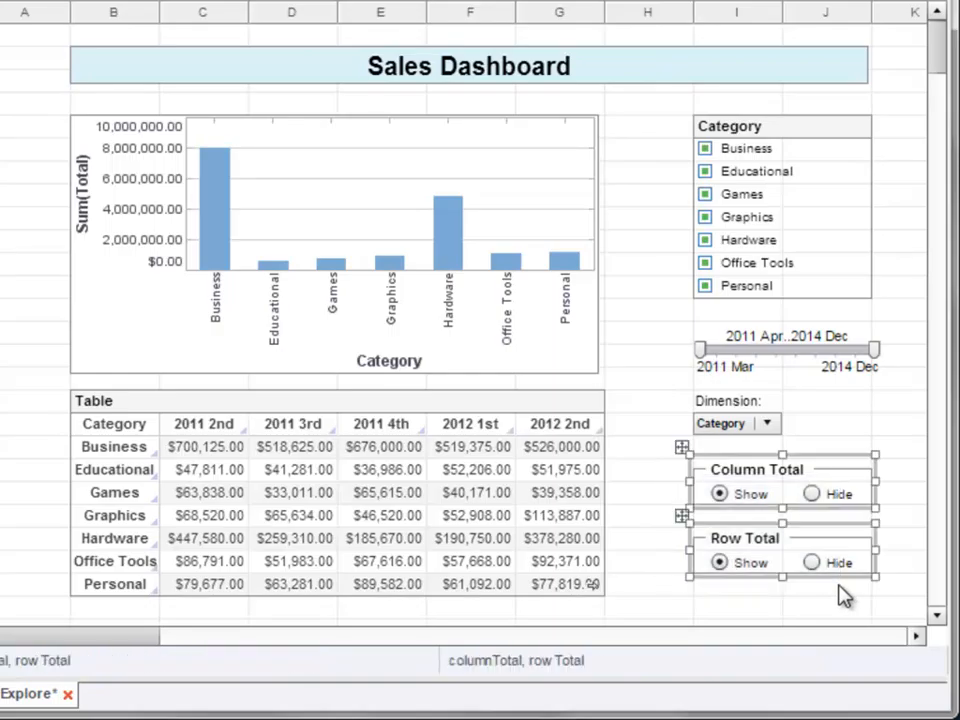
key("Delete")
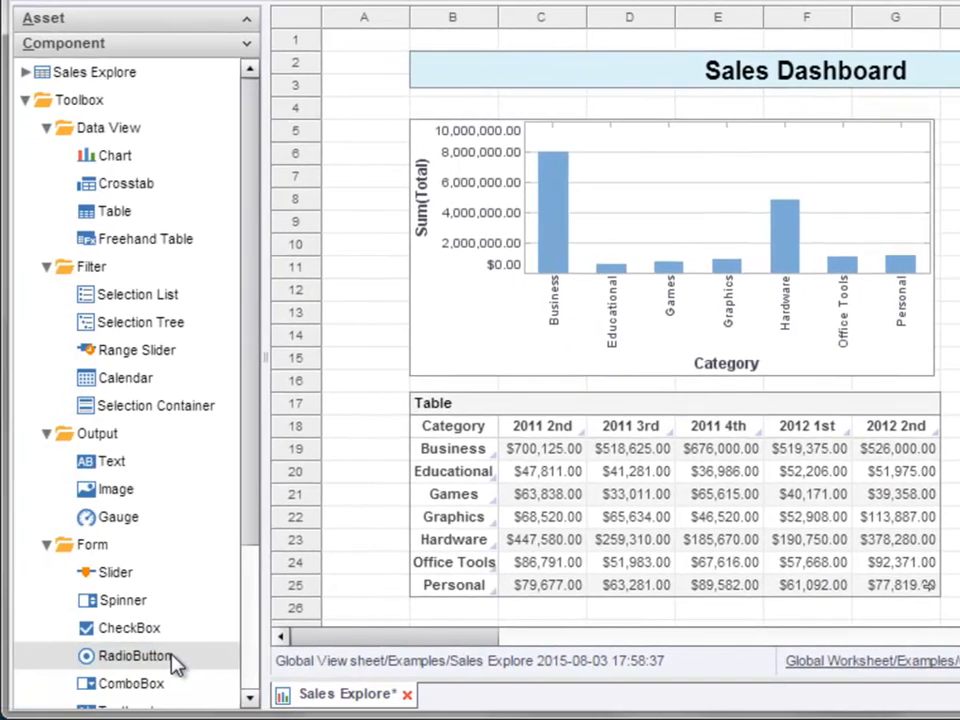
left_click_drag(175, 655, 959, 472)
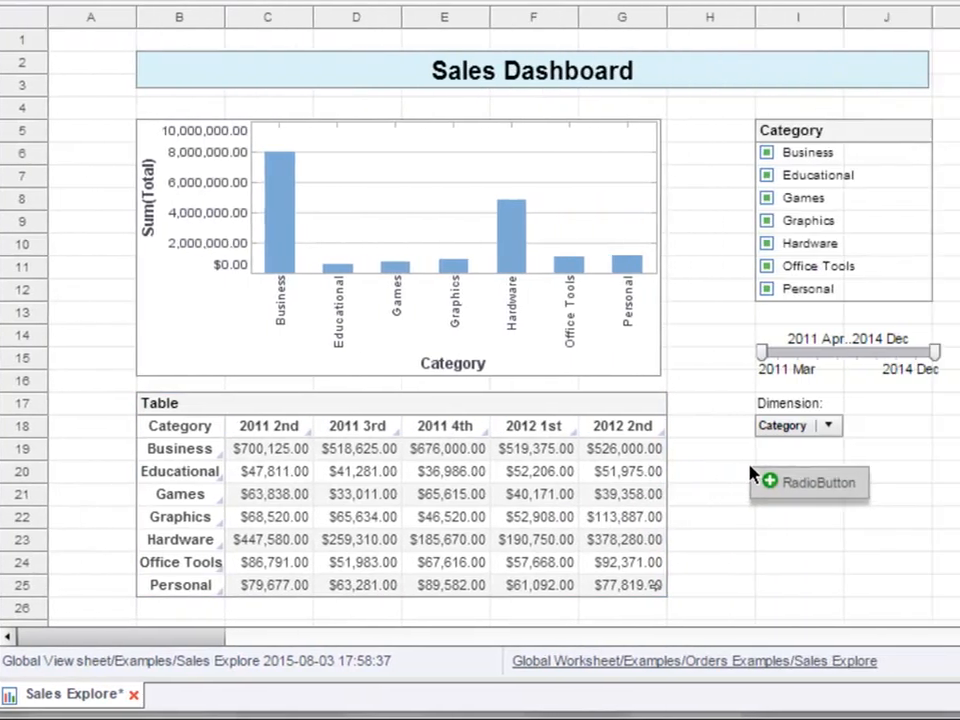
left_click_drag(752, 474, 790, 478)
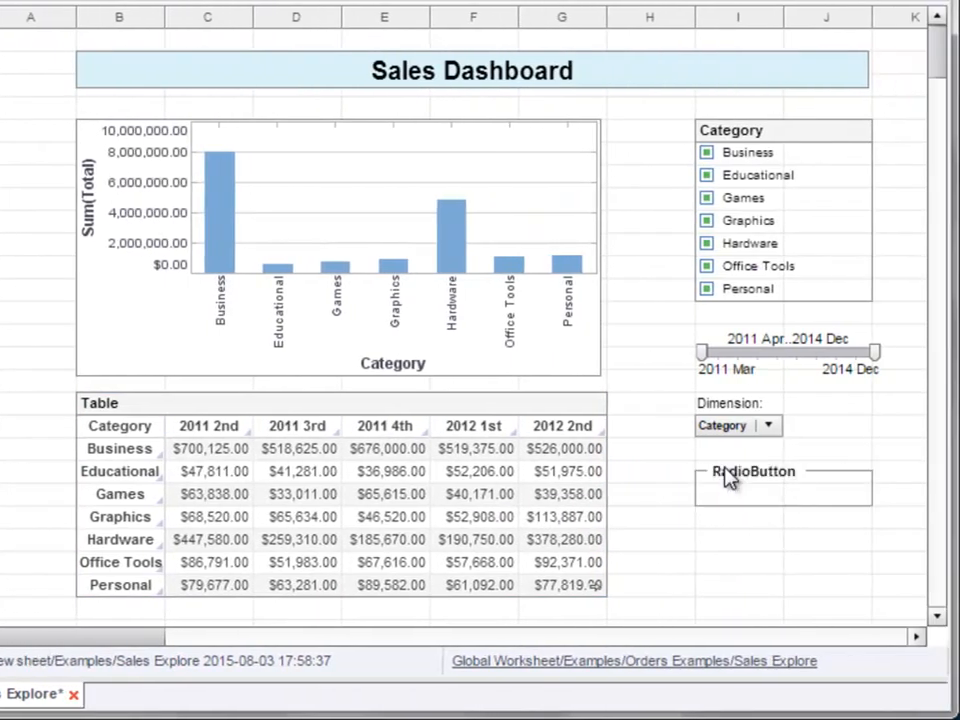
- Name the new radio button component selectTotal and title it "Select Total" in its properties
right_click(745, 482)
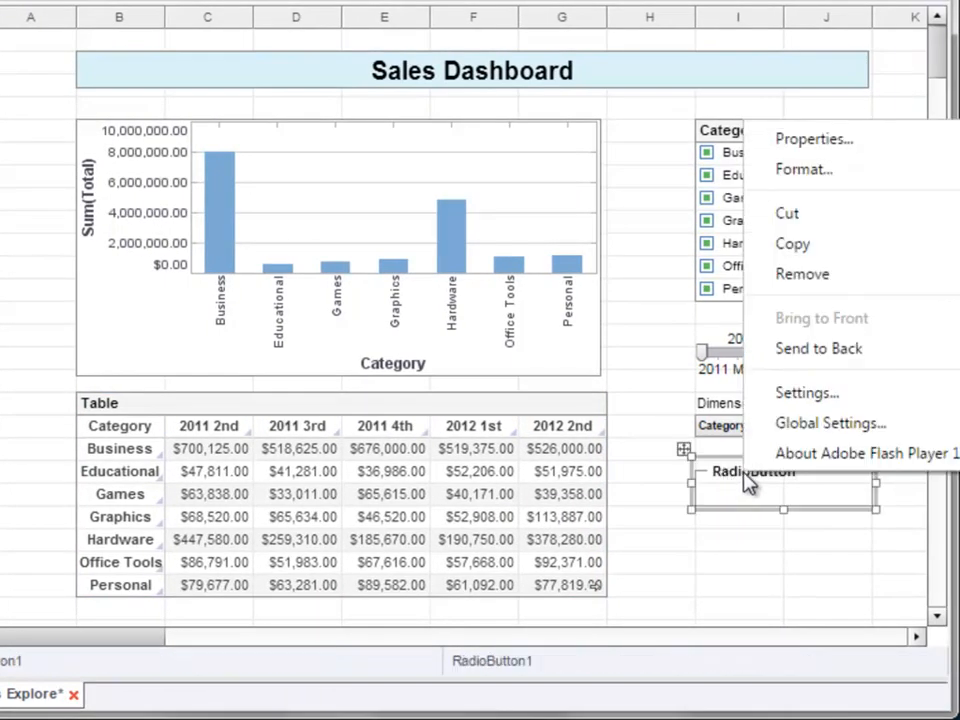
left_click(850, 146)
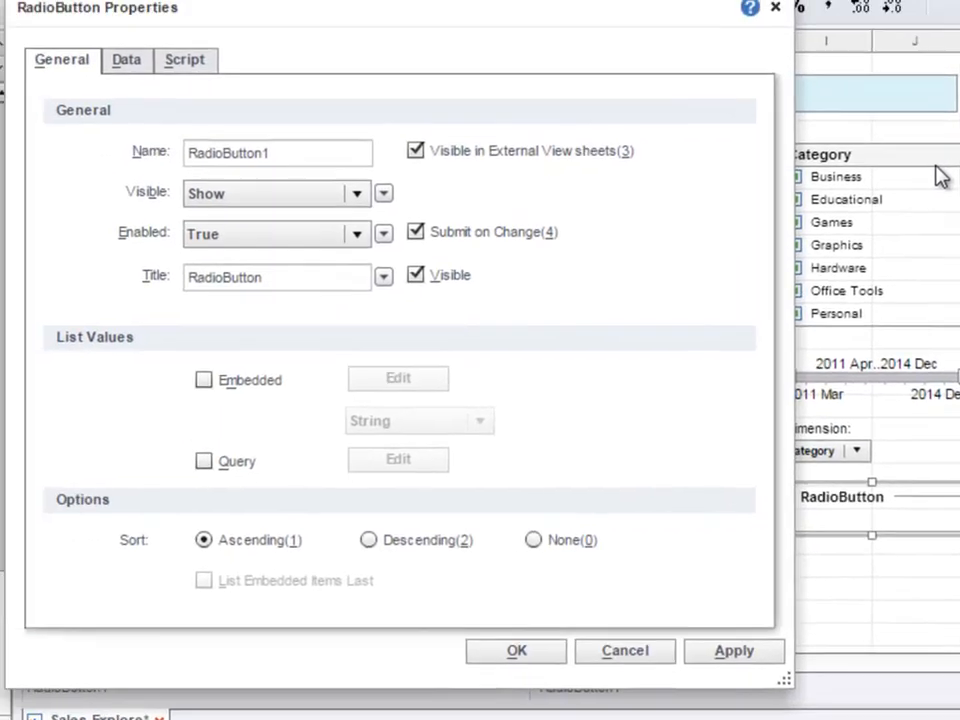
double_click(298, 171)
type("selectTotal")
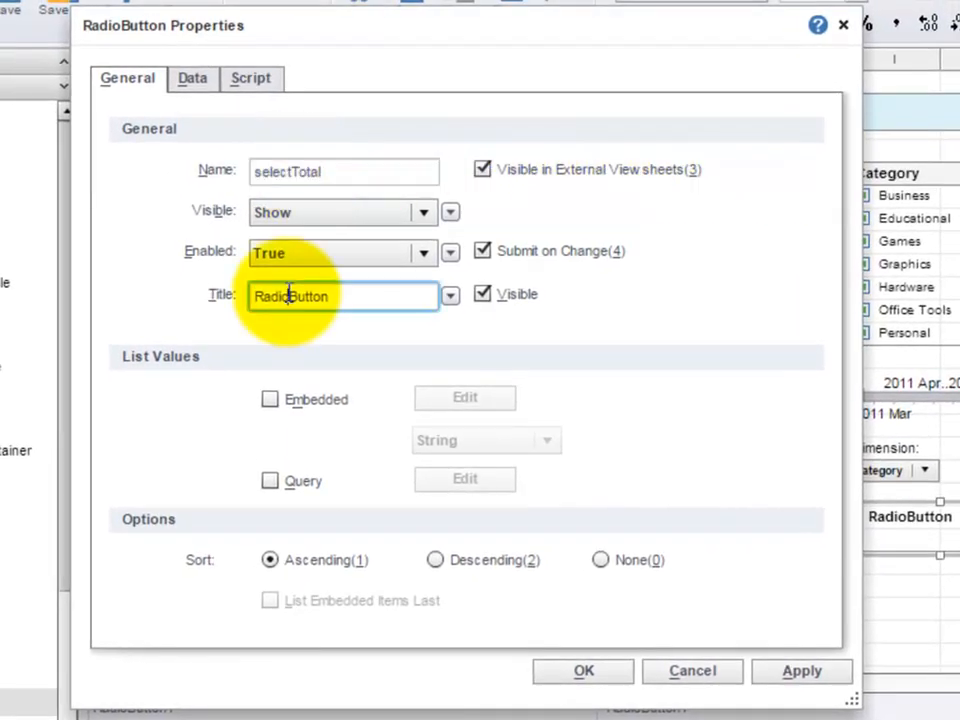
double_click(289, 294)
type("Select Total")
- Enable embedded list values for the radio button and enter the label "Show Column Total" with value columnTotal
left_click(270, 401)
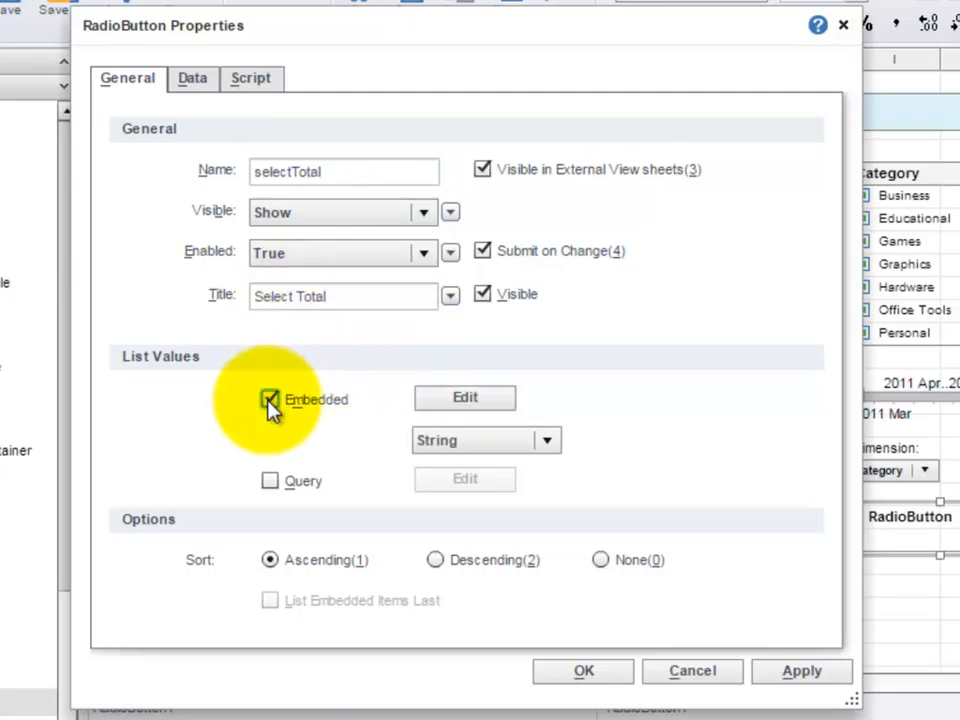
left_click(500, 402)
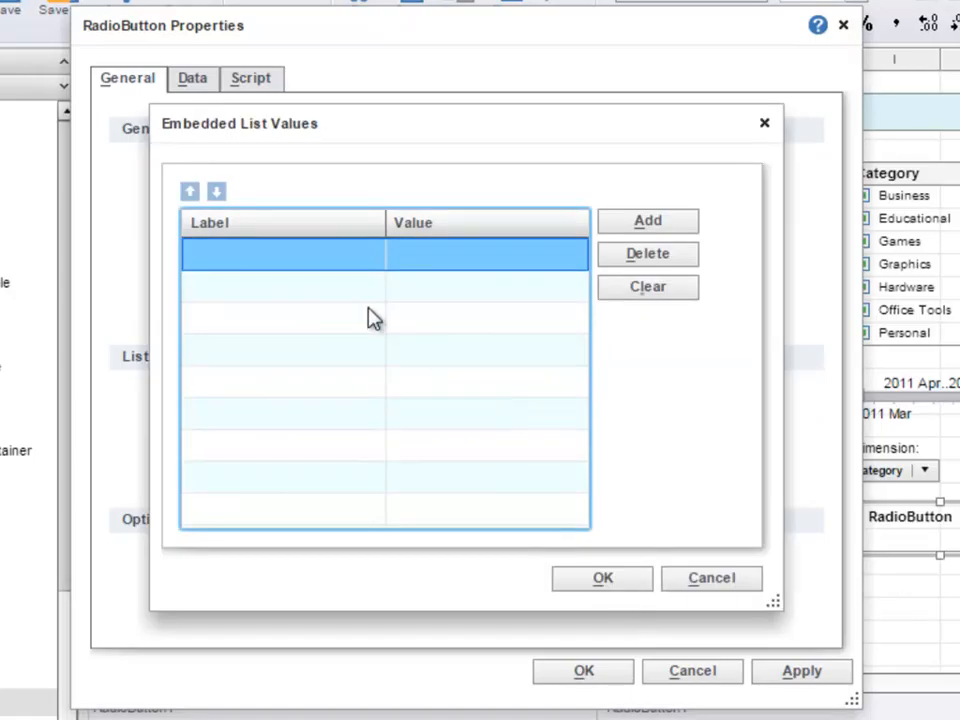
left_click(299, 260)
type("Show Column Total")
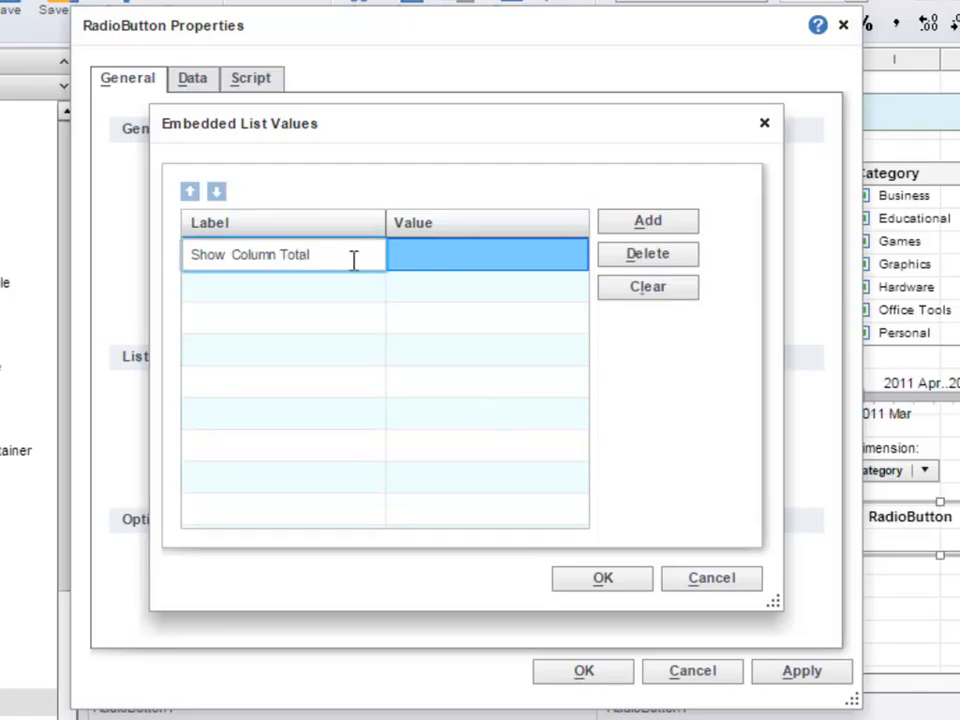
left_click(450, 259)
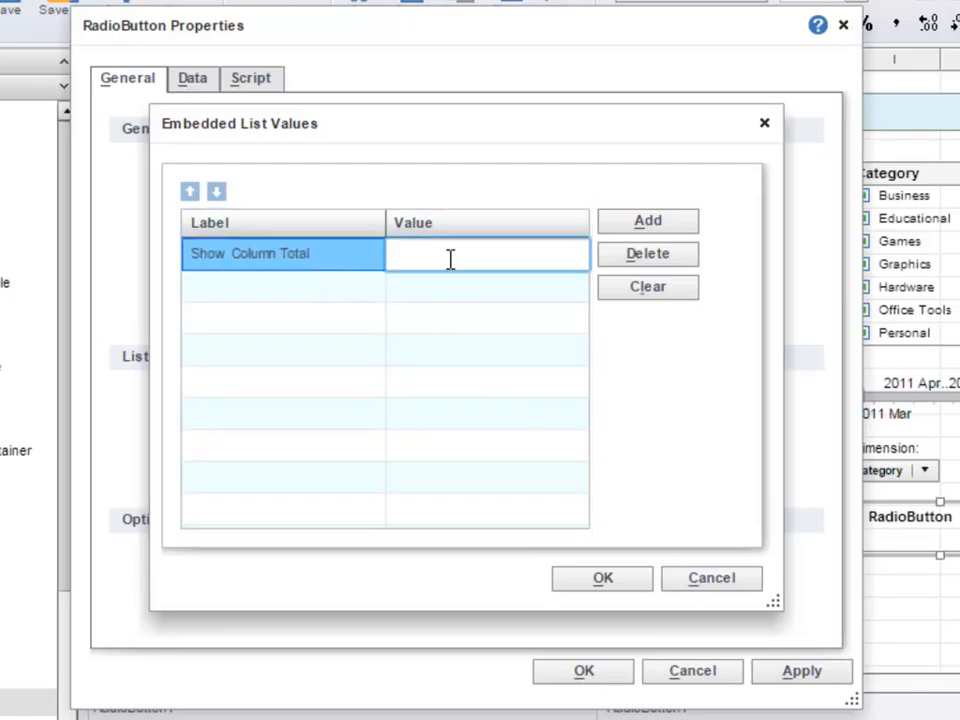
type("columnTotal")
- Add a second embedded list entry labelled "Show Row Total" with value rowTotal
left_click(615, 225)
type("Show Row Total")
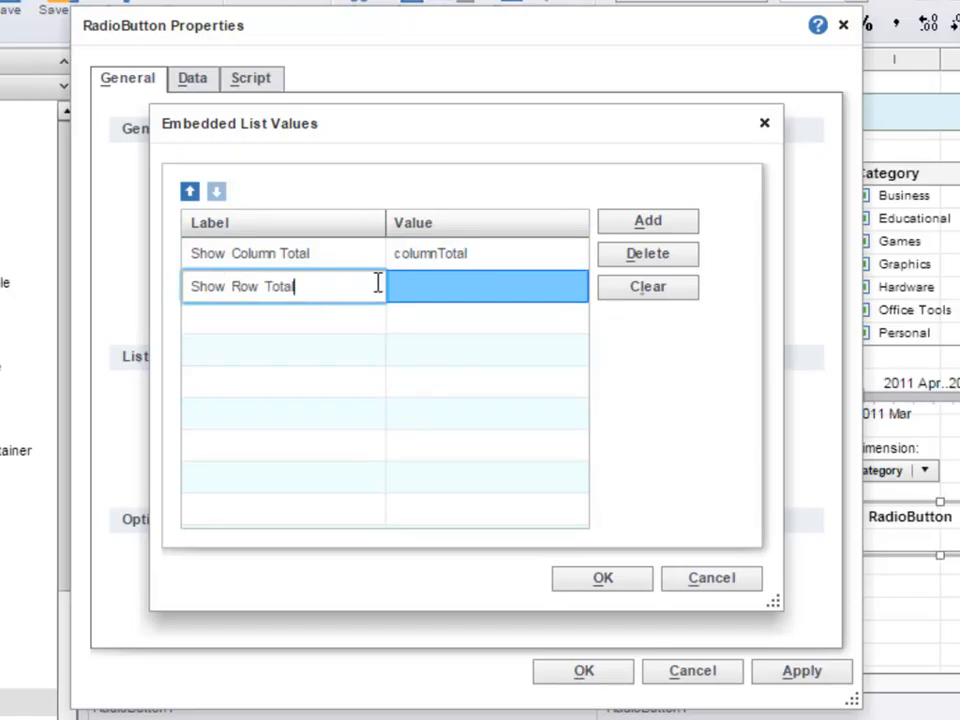
left_click(433, 285)
type("row Total")
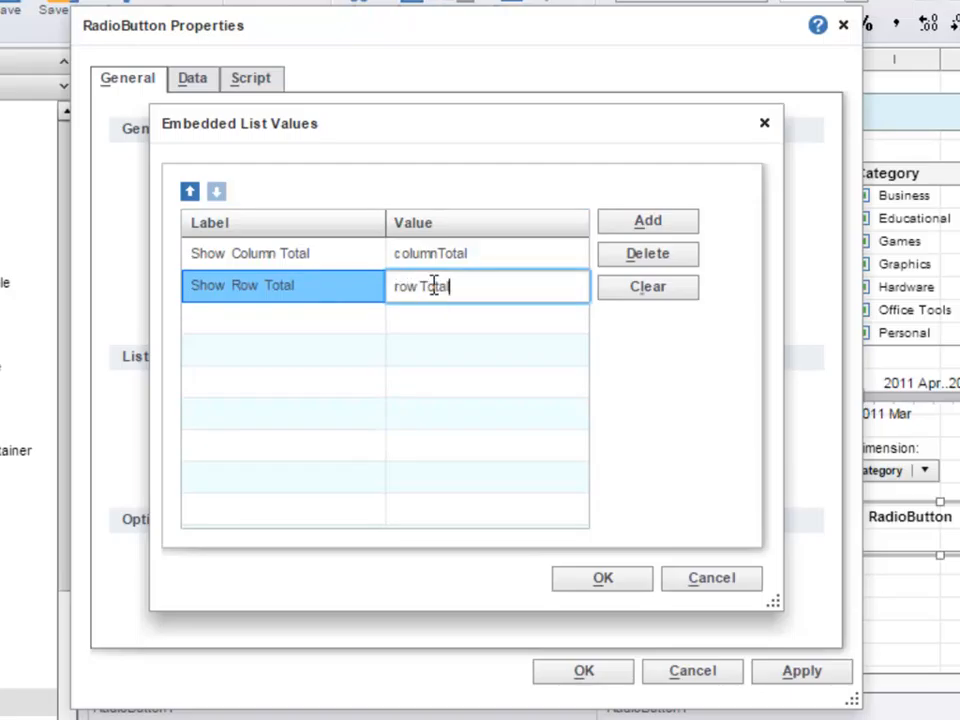
- Add a third embedded list entry labelled "Show Both" with value both and confirm the list
left_click(624, 211)
type("Show Both")
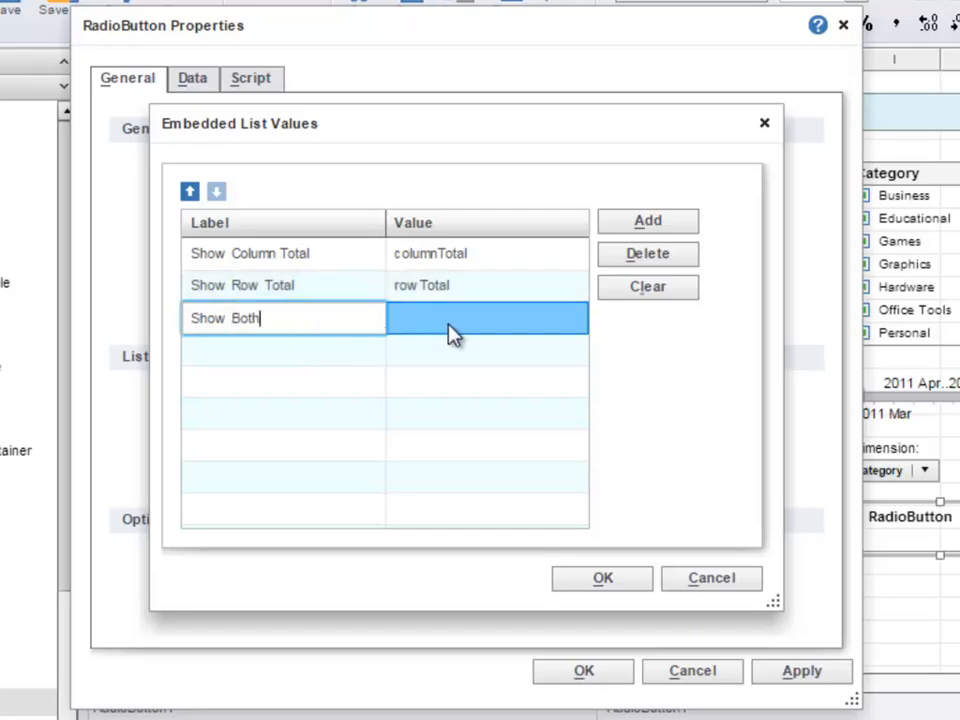
left_click(455, 325)
type("both")
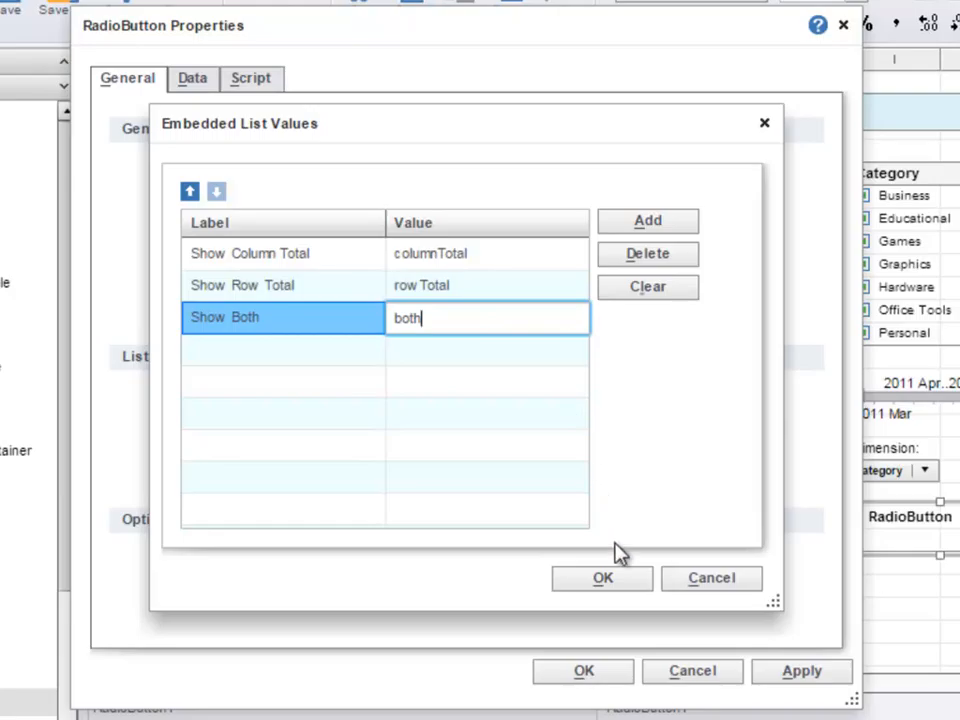
left_click(619, 581)
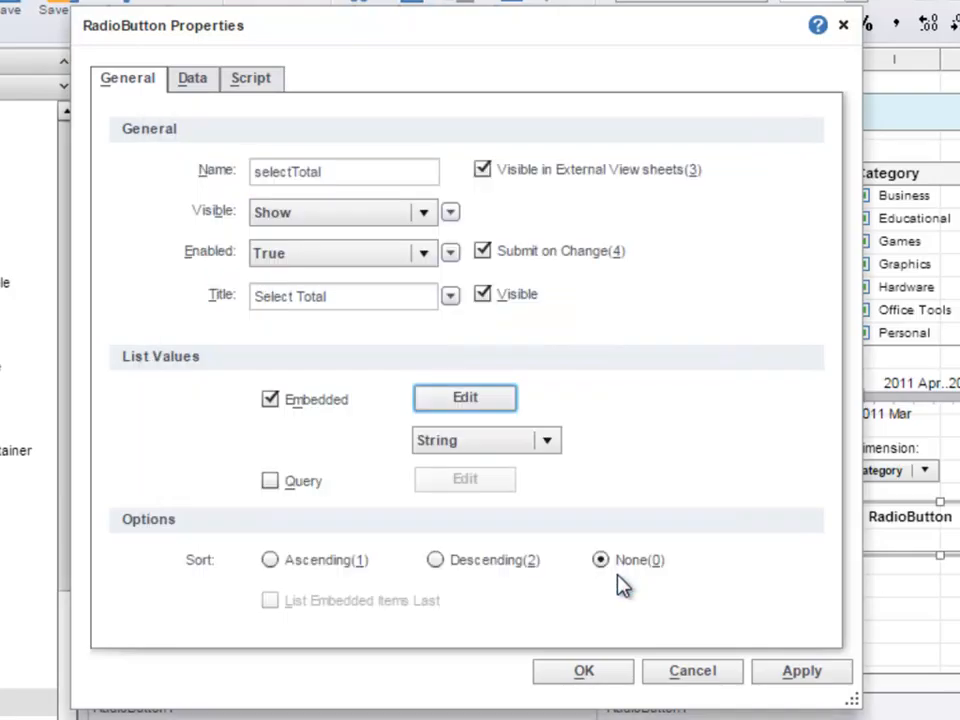
- Apply the radio button properties with sorting set to None and extend the component downward to fit all three options
left_click(584, 671)
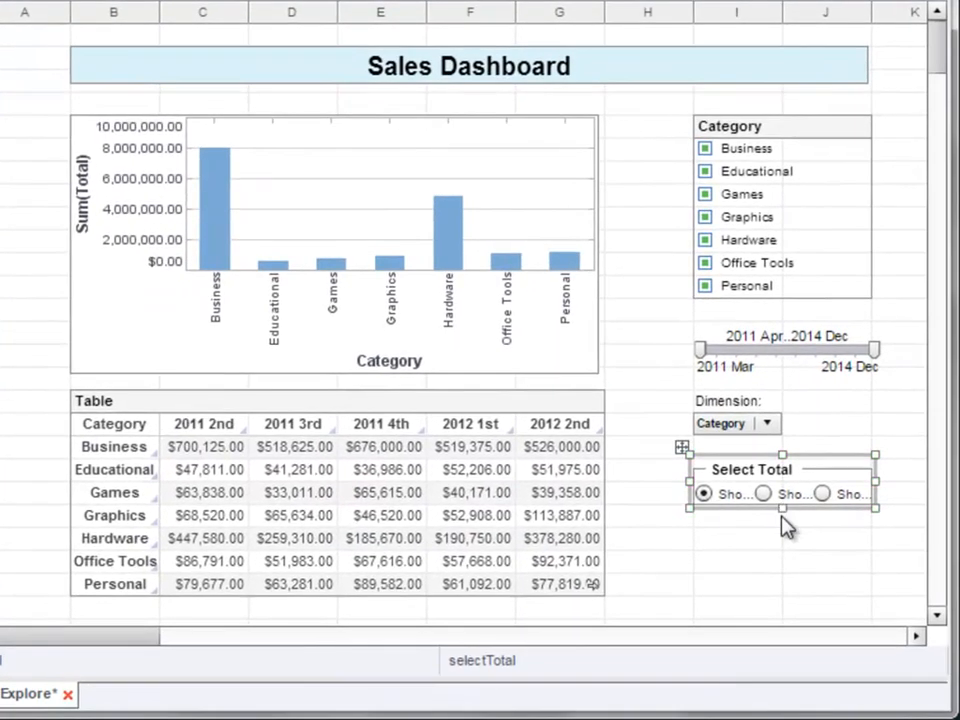
left_click_drag(809, 518, 810, 564)
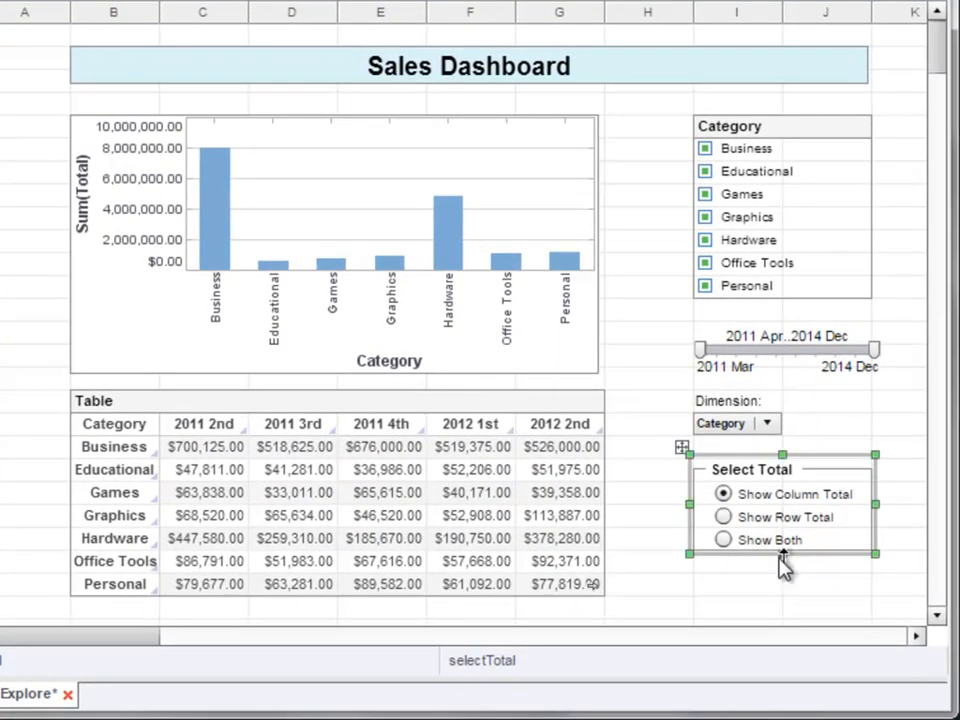
left_click(772, 597)
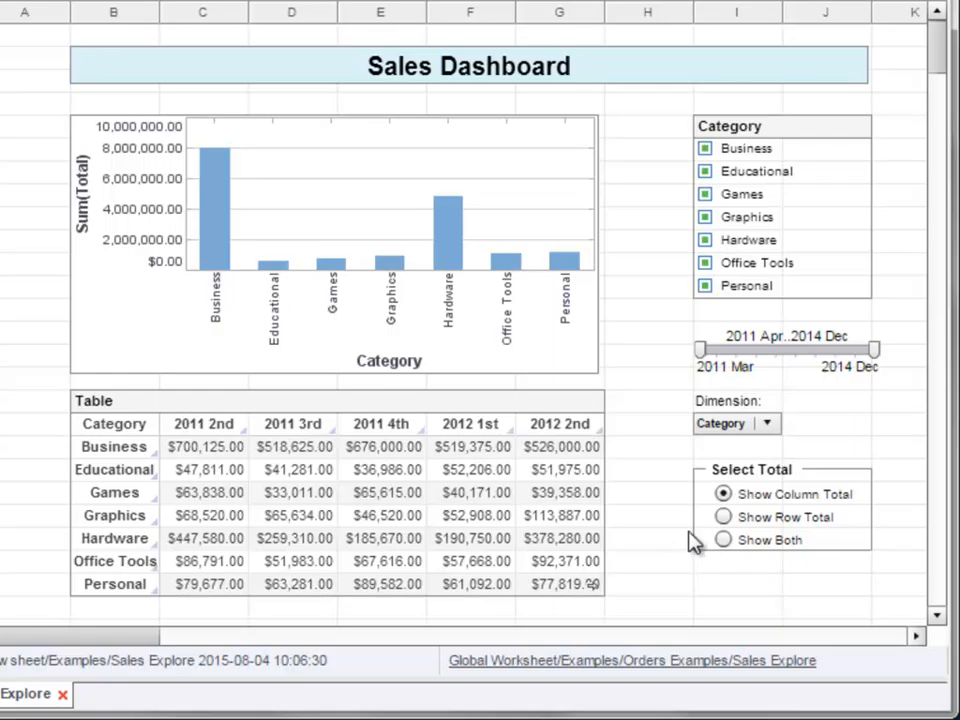
- Open the crosstab for editing, switch its Row Total setting to an expression and bring up a blank formula for it
left_click(590, 405)
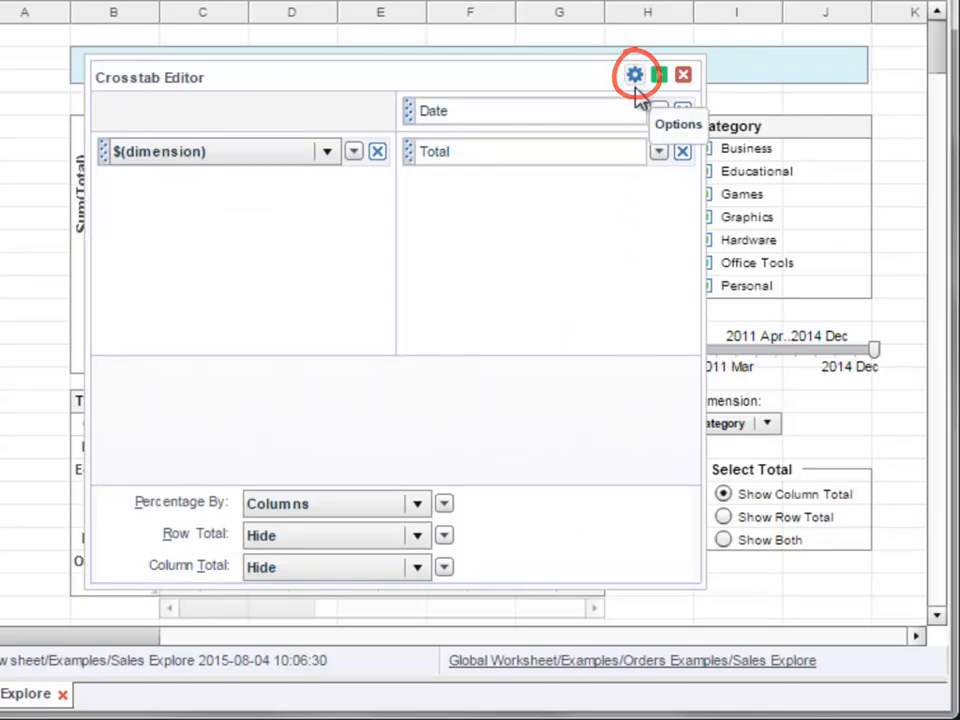
left_click(445, 536)
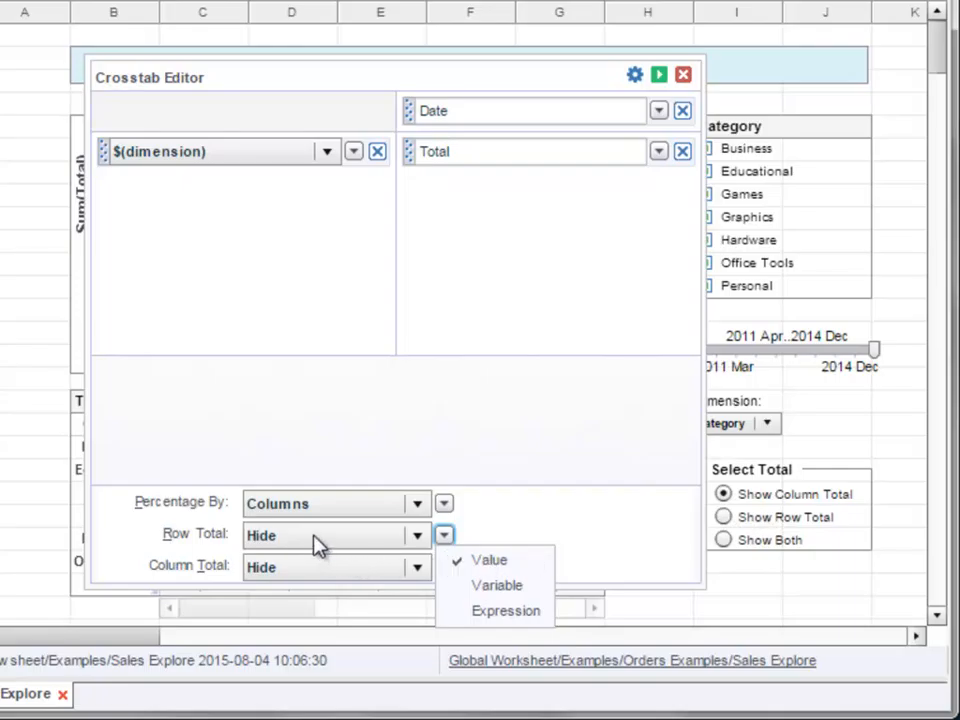
left_click(540, 611)
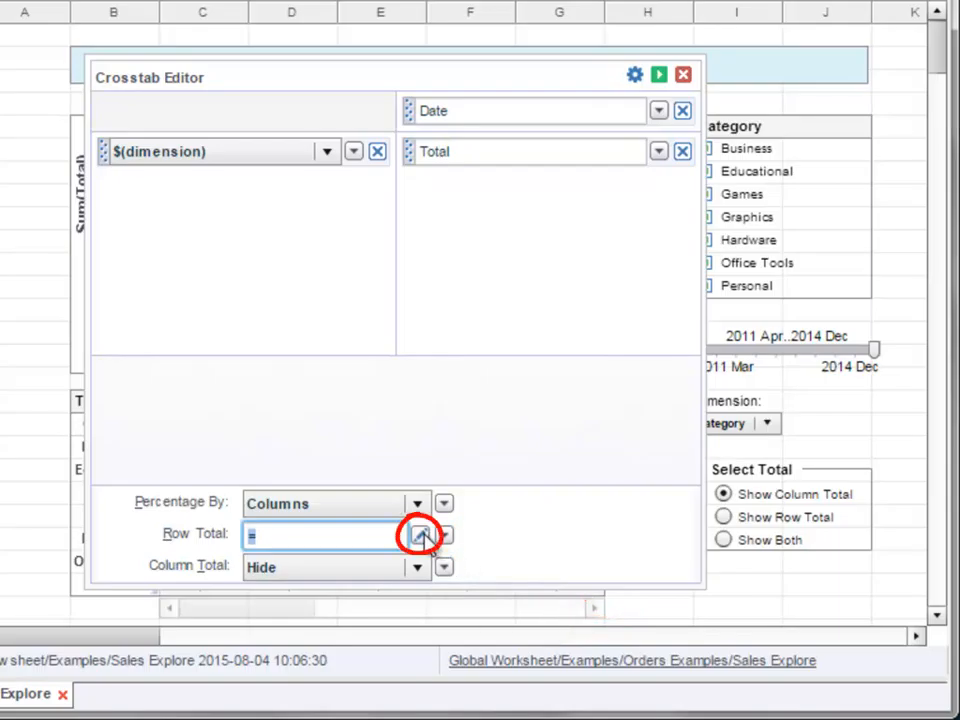
left_click(422, 535)
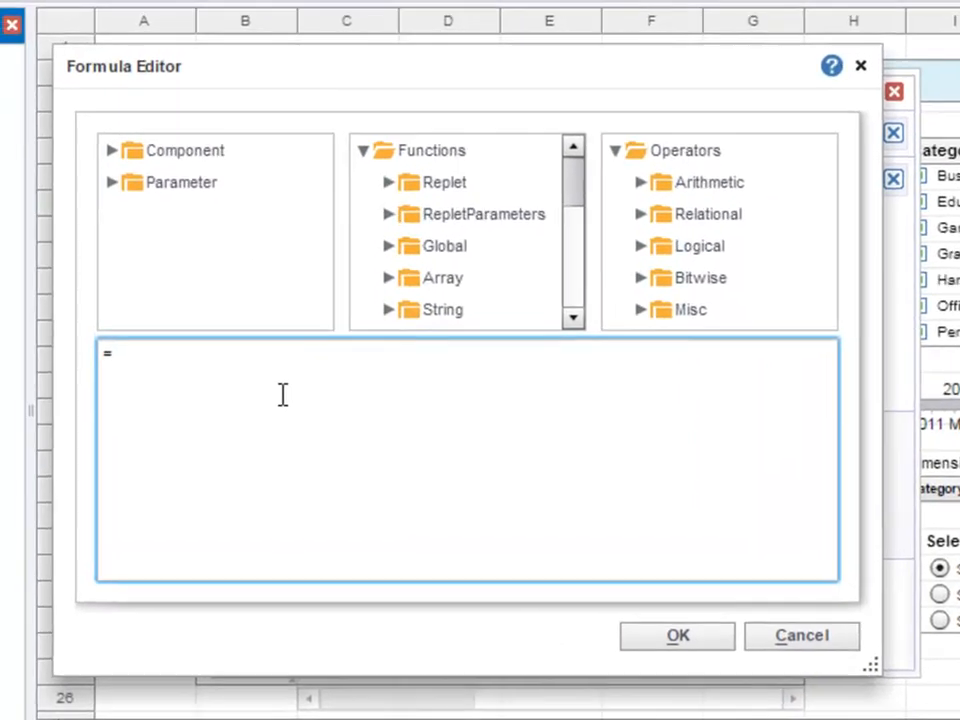
key("BackSpace")
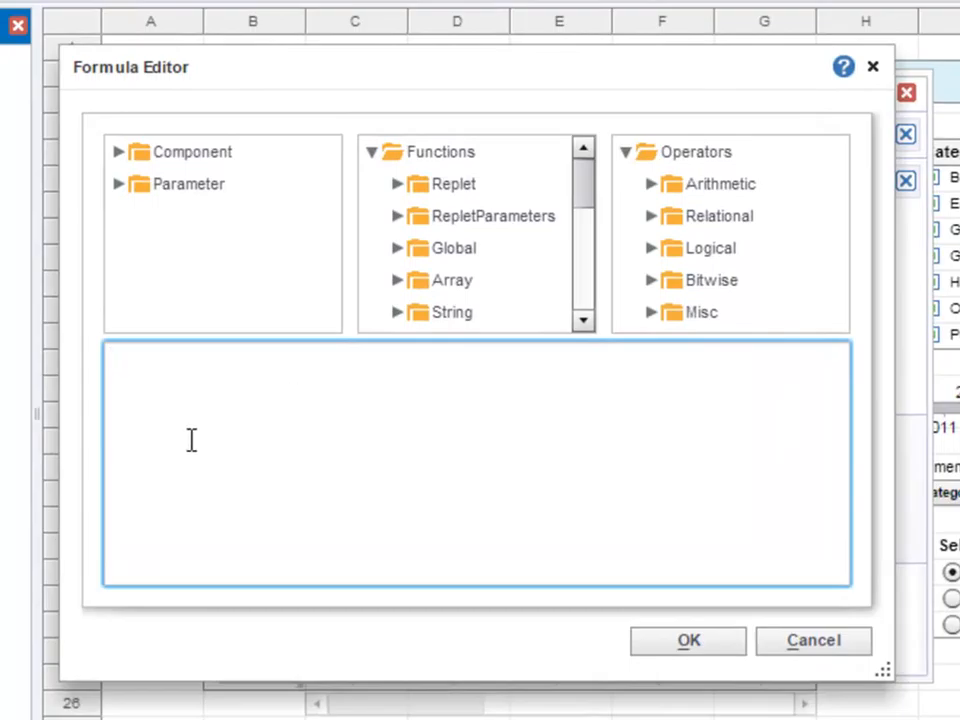
- Begin the Row Total formula with the condition if(parameter.selectTotal == 'rowTotal') {, inserting selectTotal from the available parameters
type("if(")
left_click(119, 186)
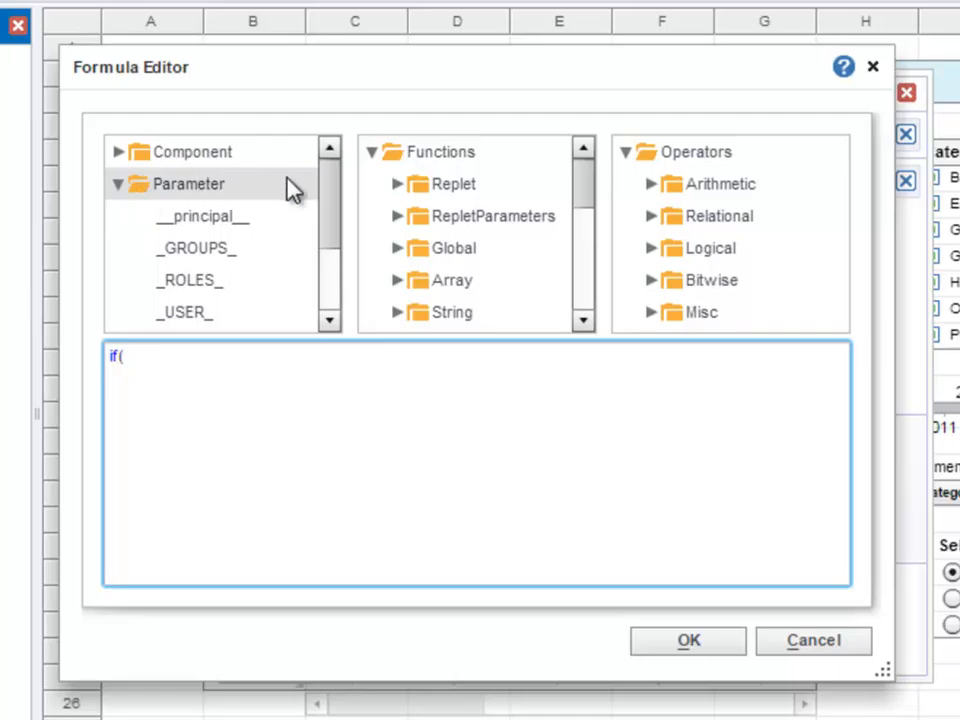
left_click_drag(335, 200, 343, 258)
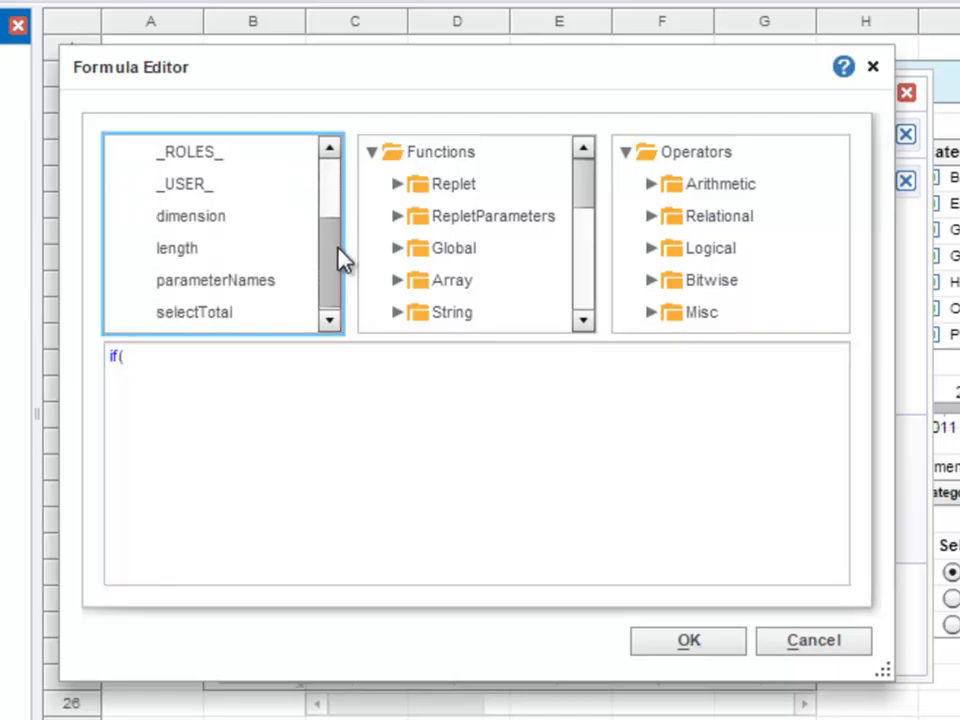
double_click(249, 318)
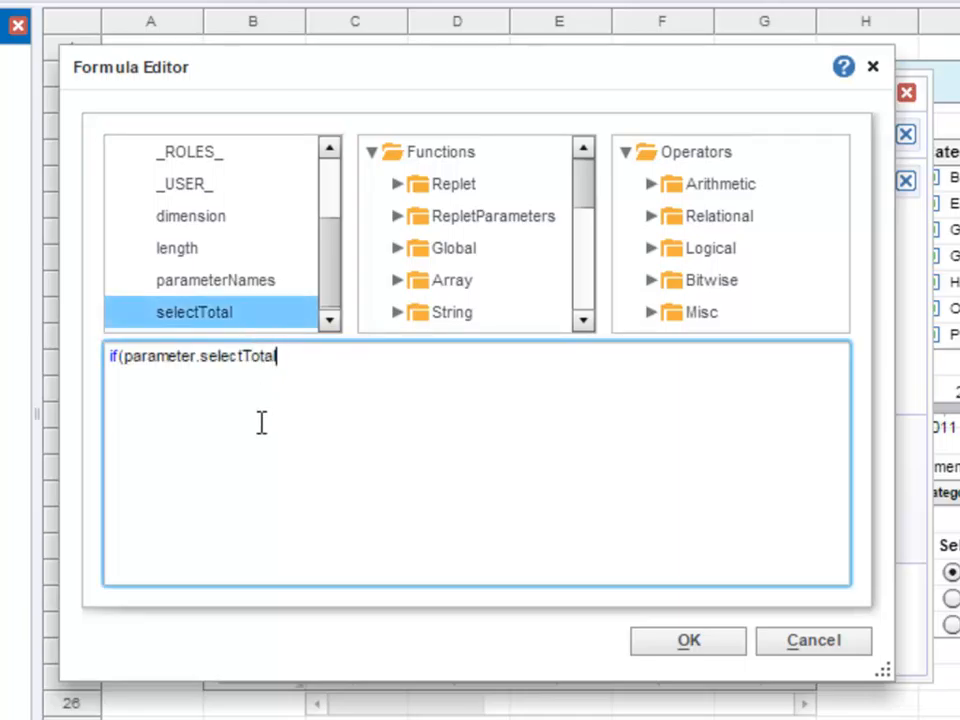
left_click_drag(123, 356, 291, 360)
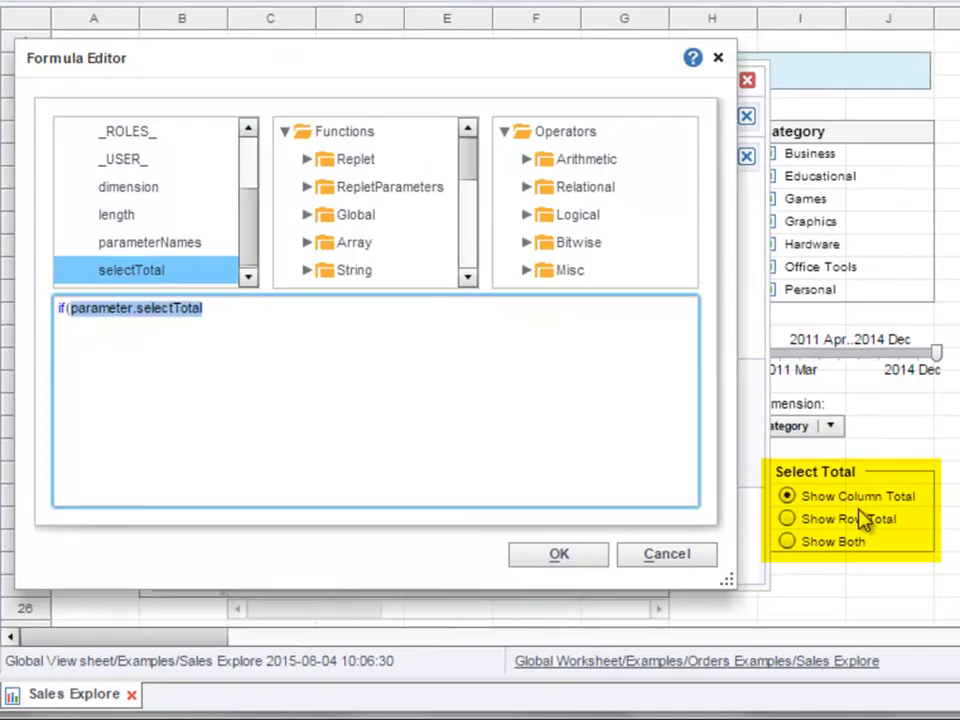
left_click(315, 304)
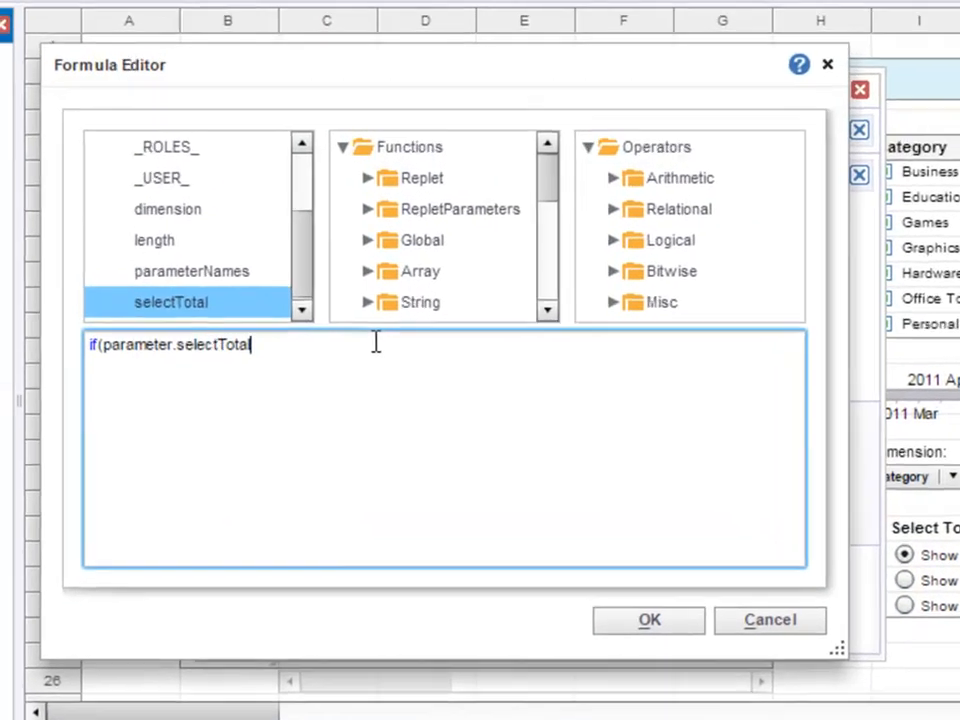
type("==")
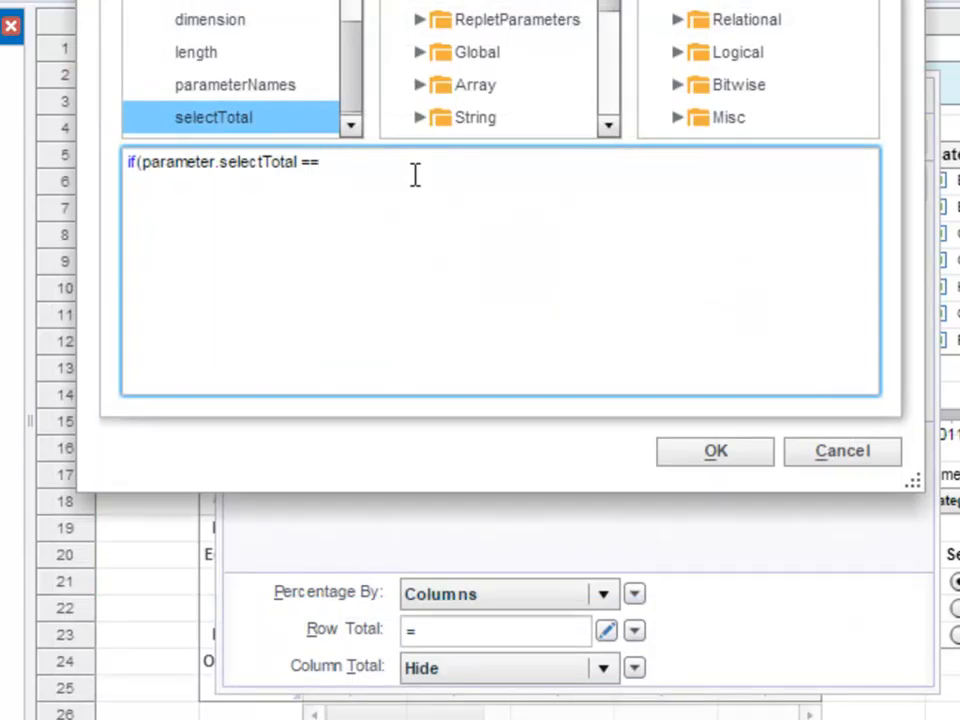
type("row Total') {")
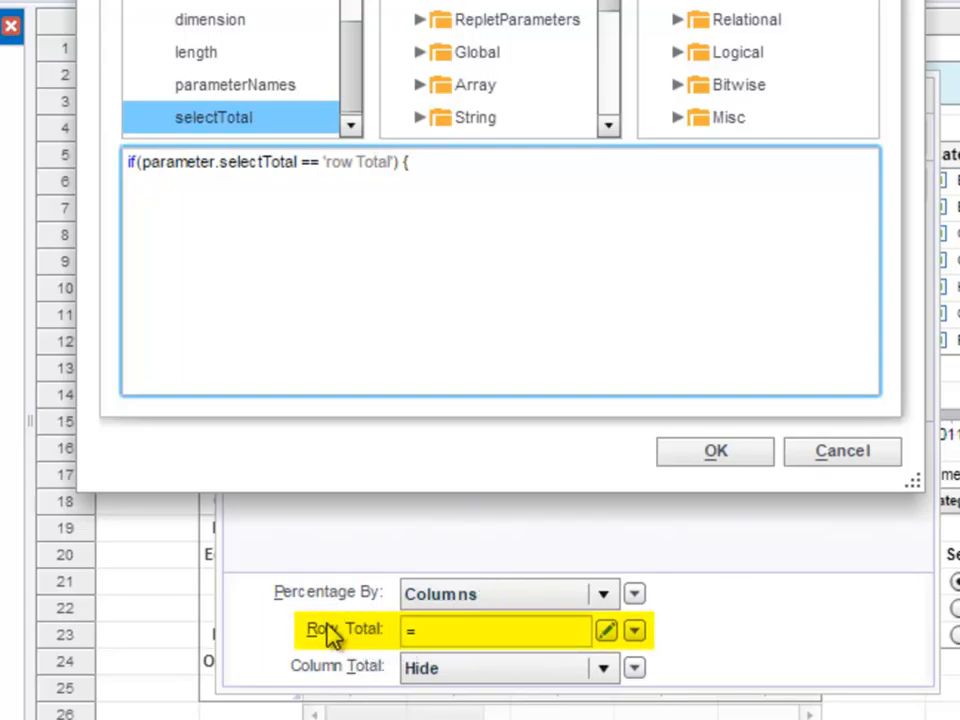
- Complete the Row Total formula so it returns 'Show' when the condition is met and 'Hide' in an else block
key("Return")
type("'Show'")
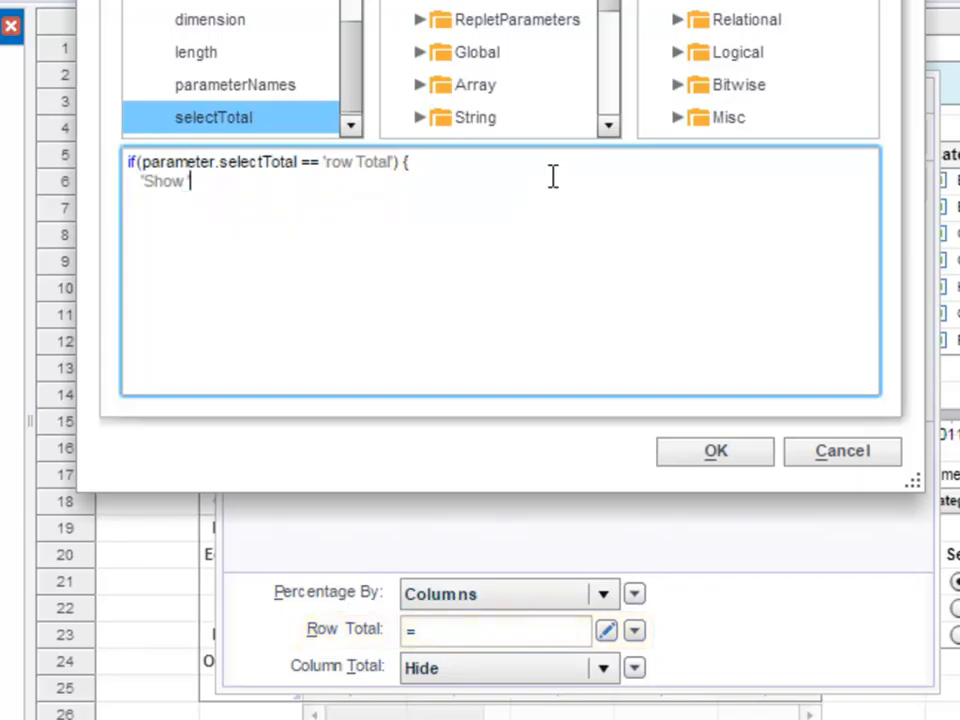
key("Return")
type("}")
key("Return")
type("else {")
key("Return")
type("'Hide'")
key("Return")
type("}")
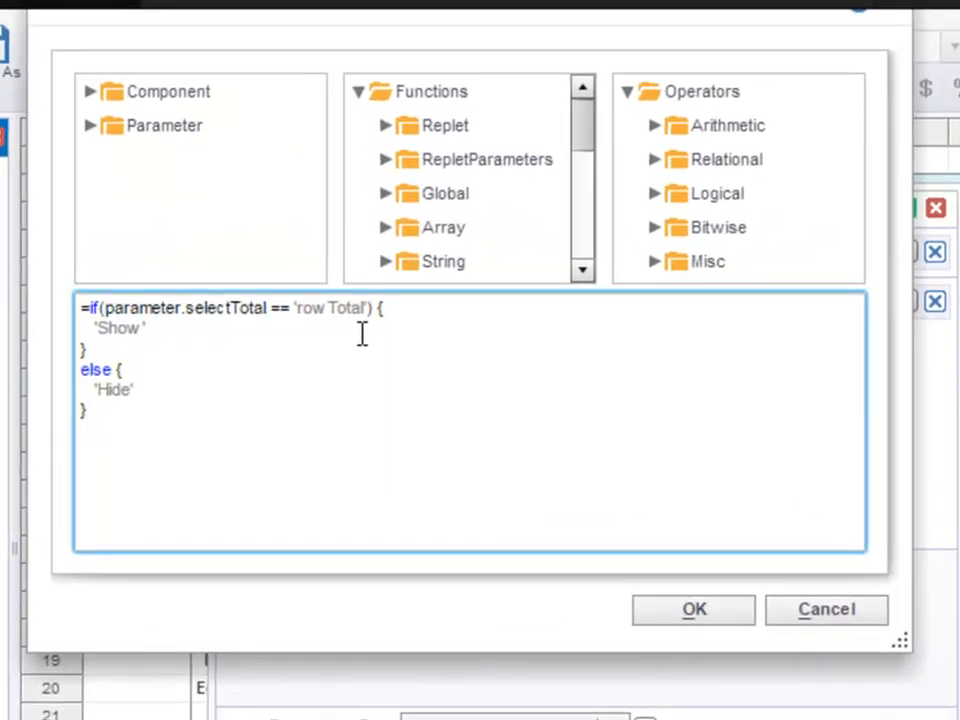
- Extend the formula's condition with || (parameter.selectTotal == 'both') and look up the Logical OR operator in the operators list
left_click(106, 308)
type("(")
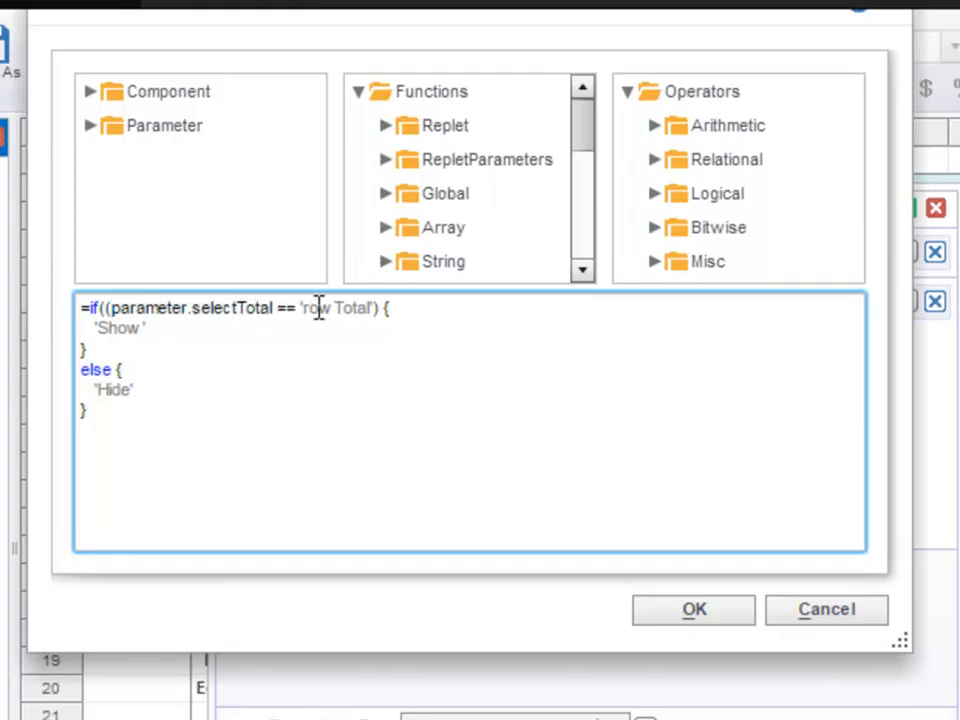
type(") || (parameter")
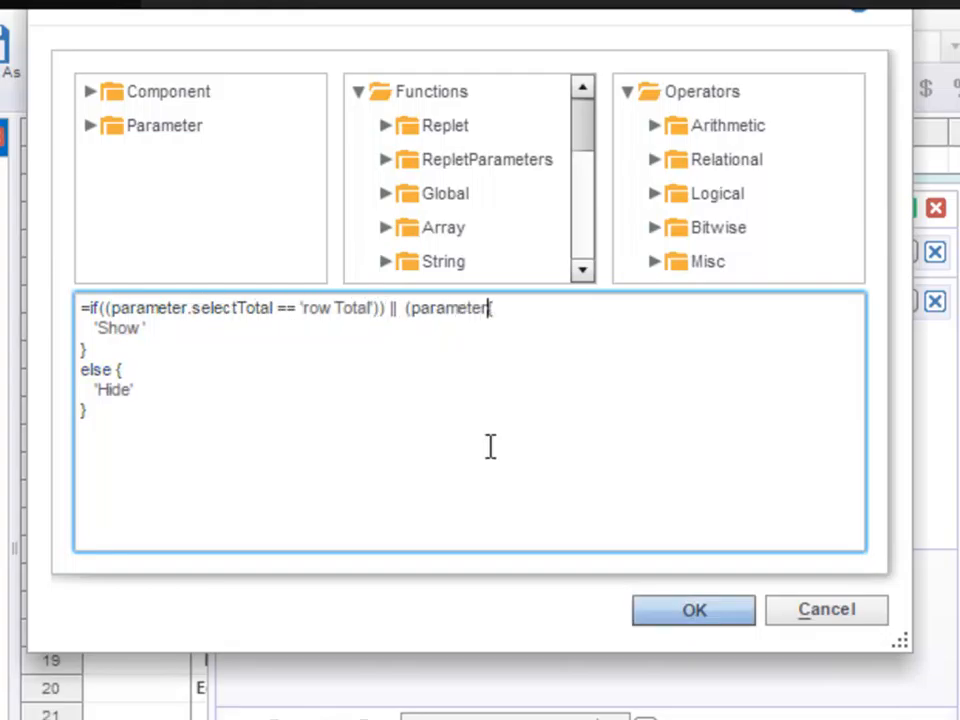
type(".se")
key("Return")
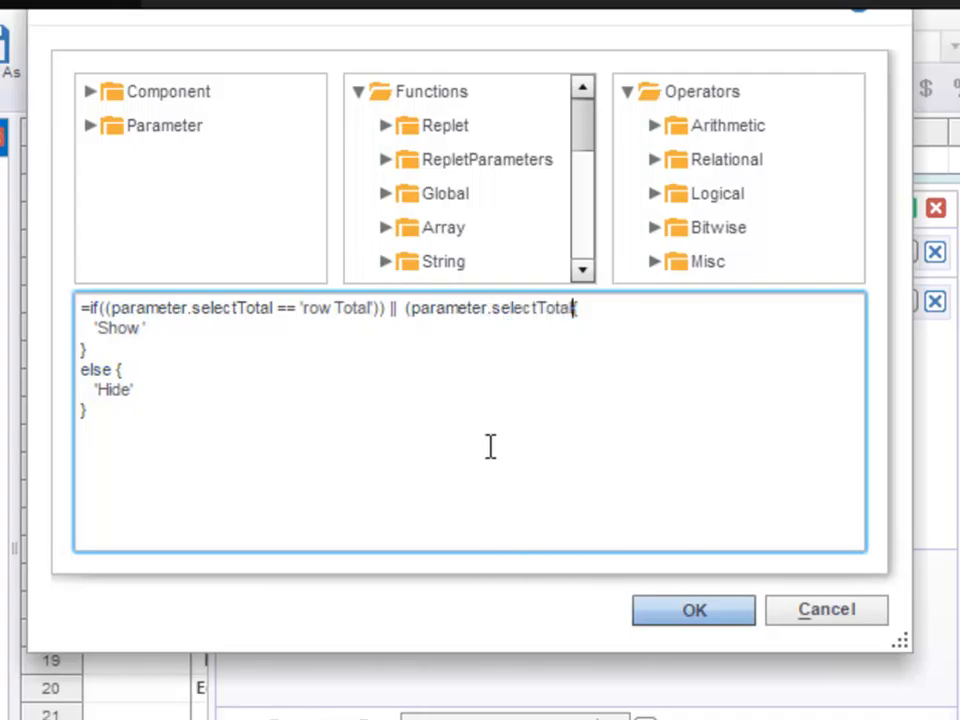
type("== ")
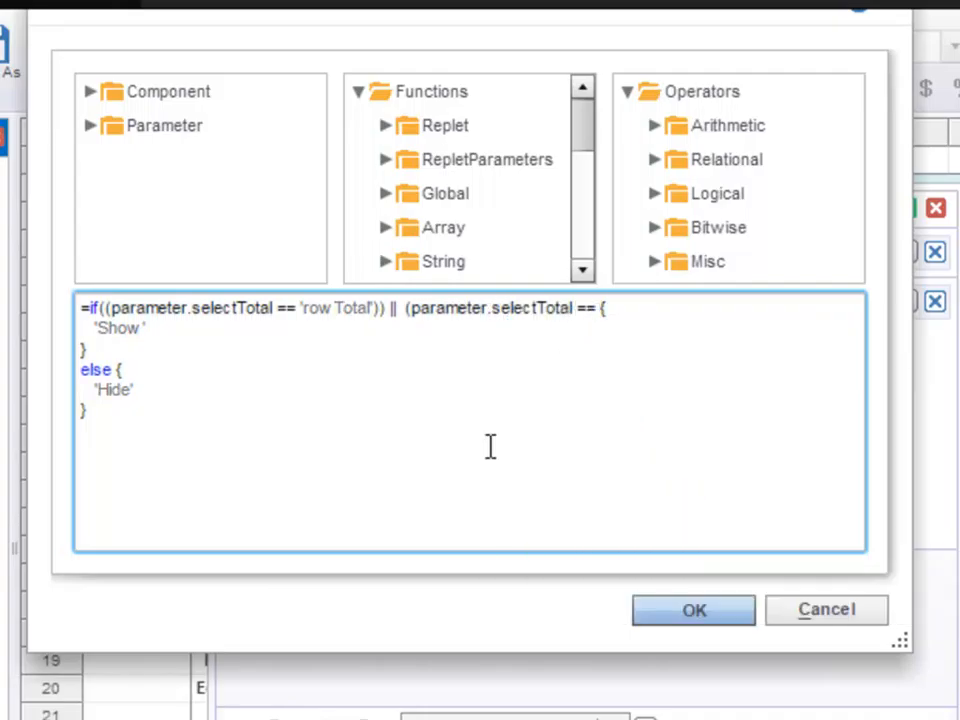
type("'both'))")
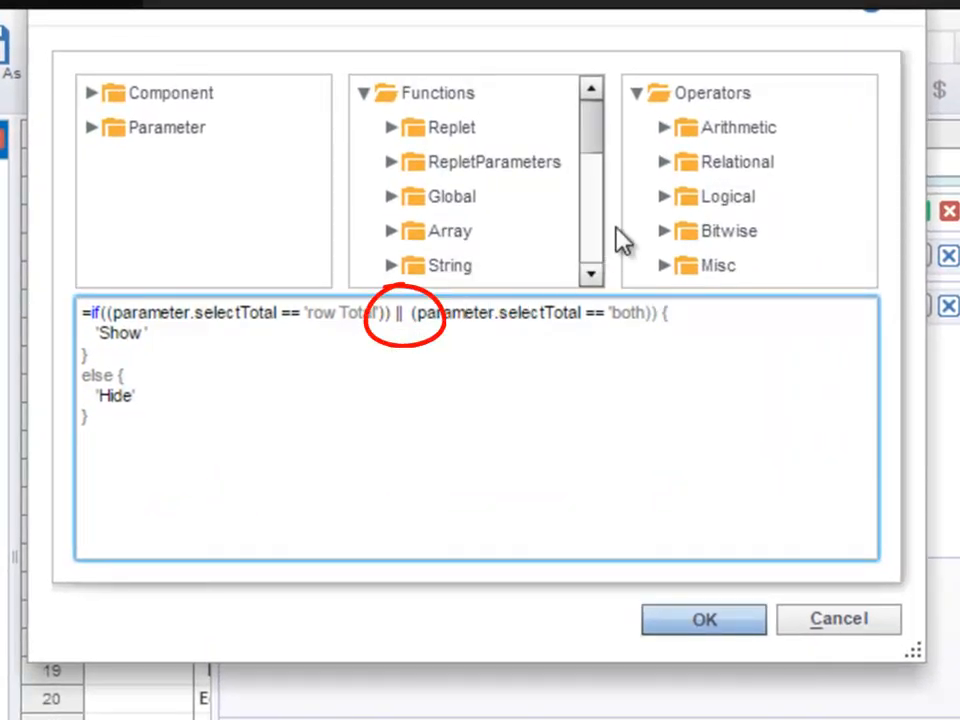
left_click(665, 198)
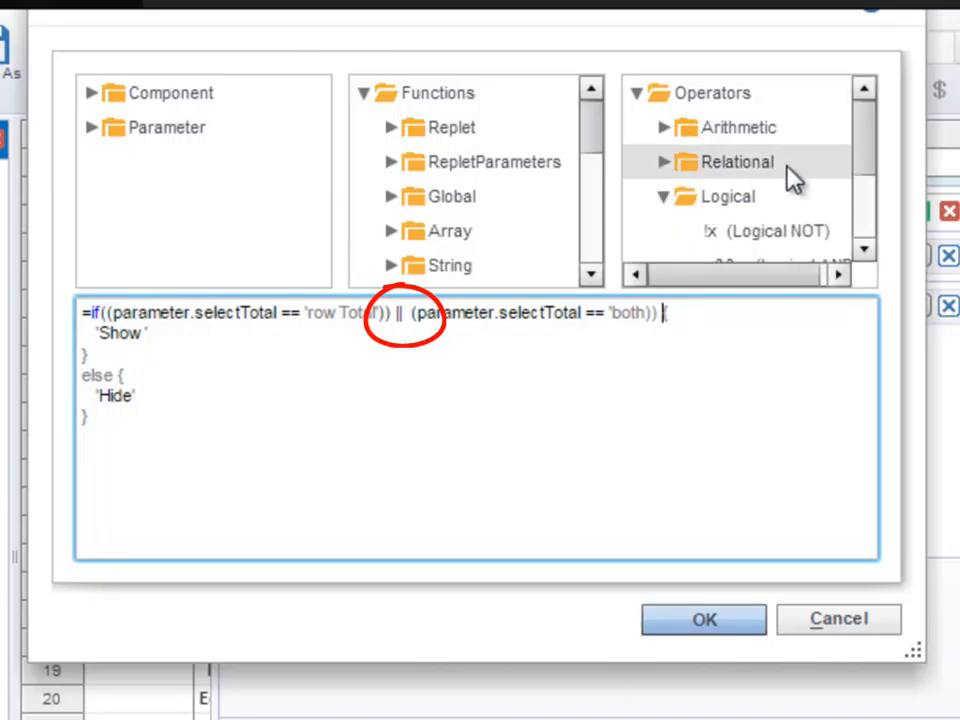
left_click_drag(865, 146, 873, 193)
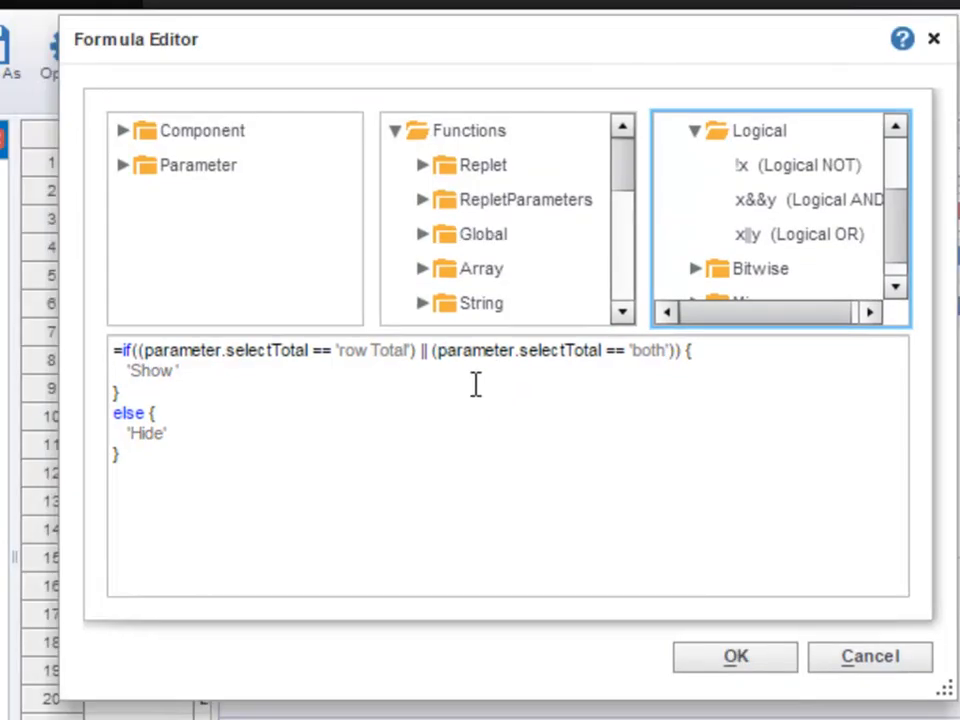
- Copy the entire formula and confirm it as the Row Total expression
left_click_drag(418, 492, 97, 350)
key("ctrl+c")
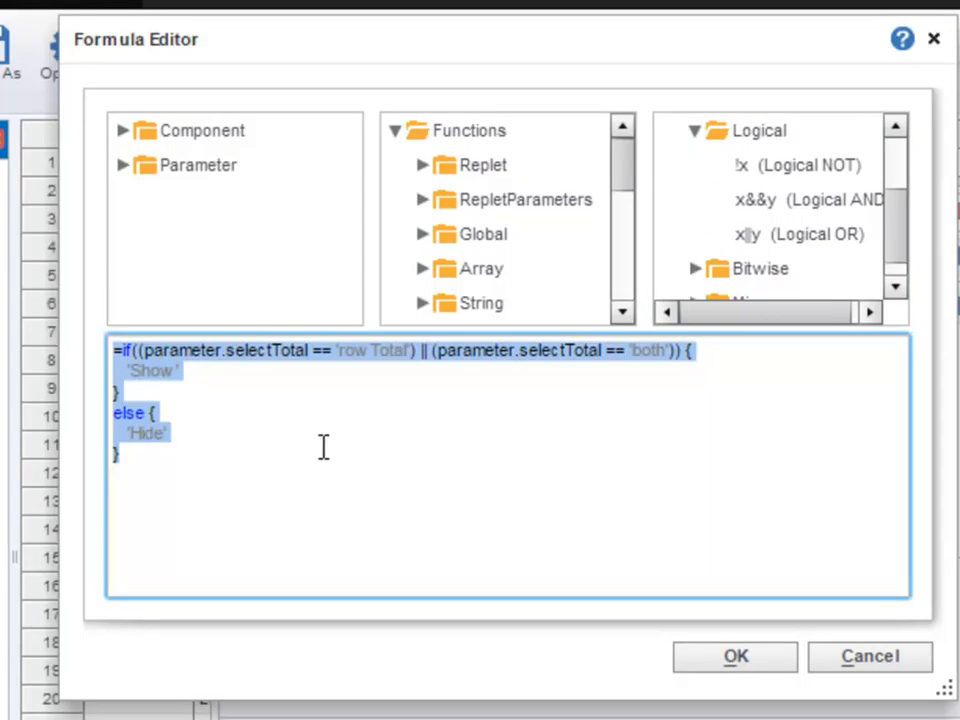
left_click(445, 440)
left_click(708, 656)
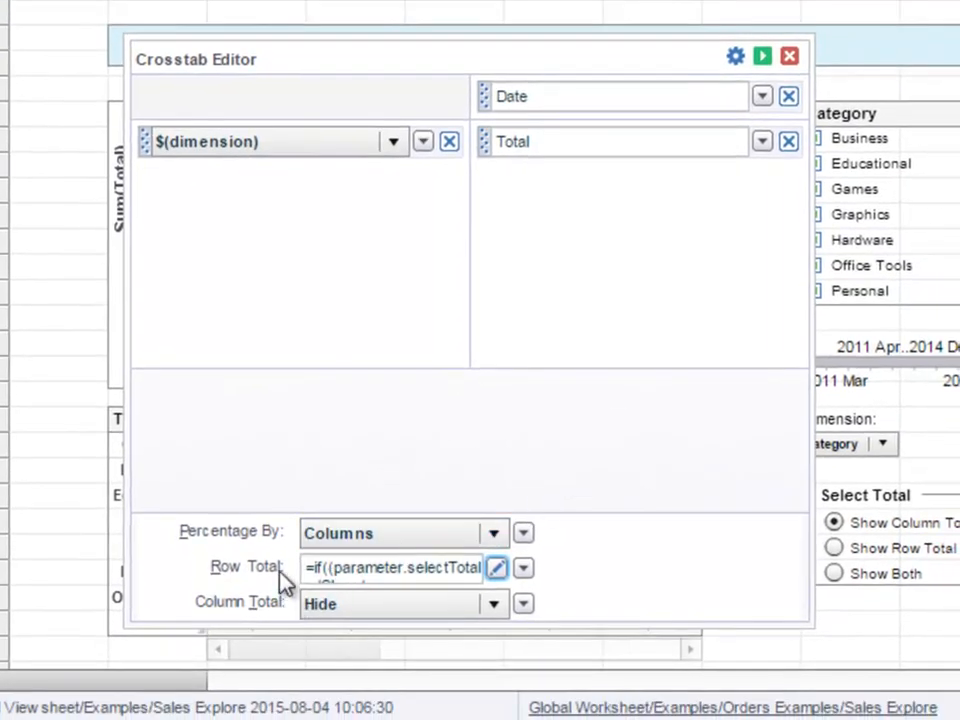
- Switch Column Total to an expression and paste the copied Row Total formula into its blank formula
left_click(524, 605)
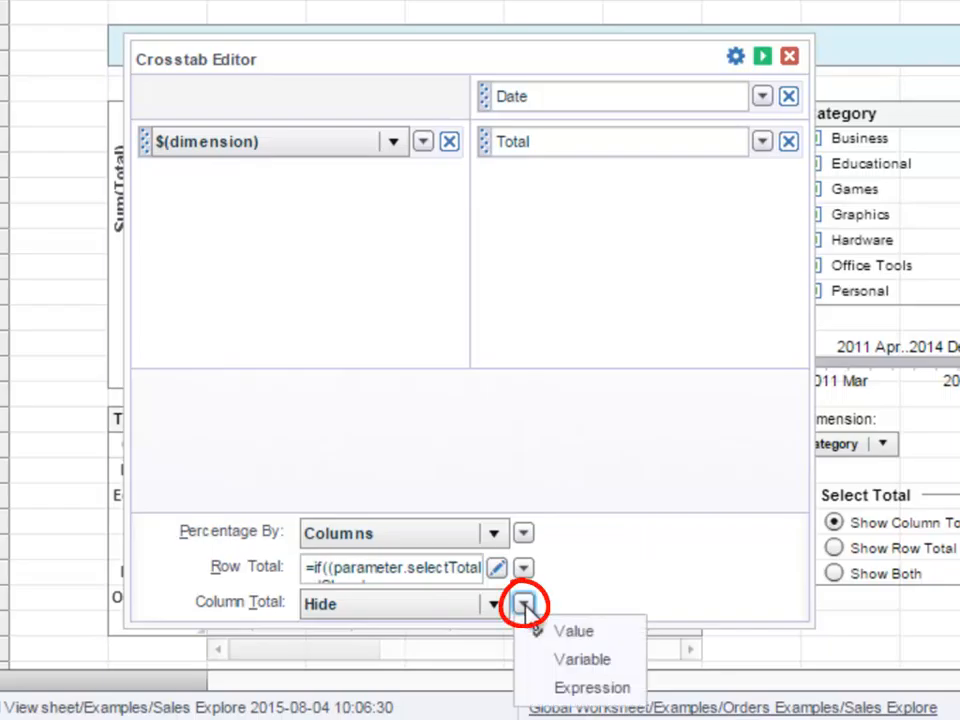
left_click(630, 690)
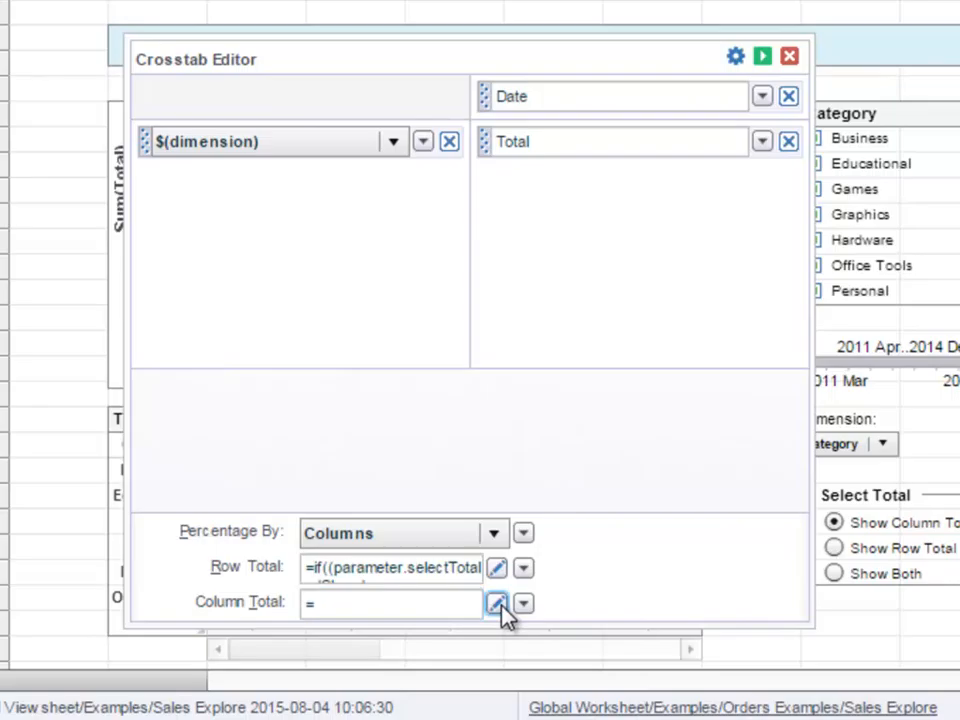
left_click(498, 607)
key("BackSpace")
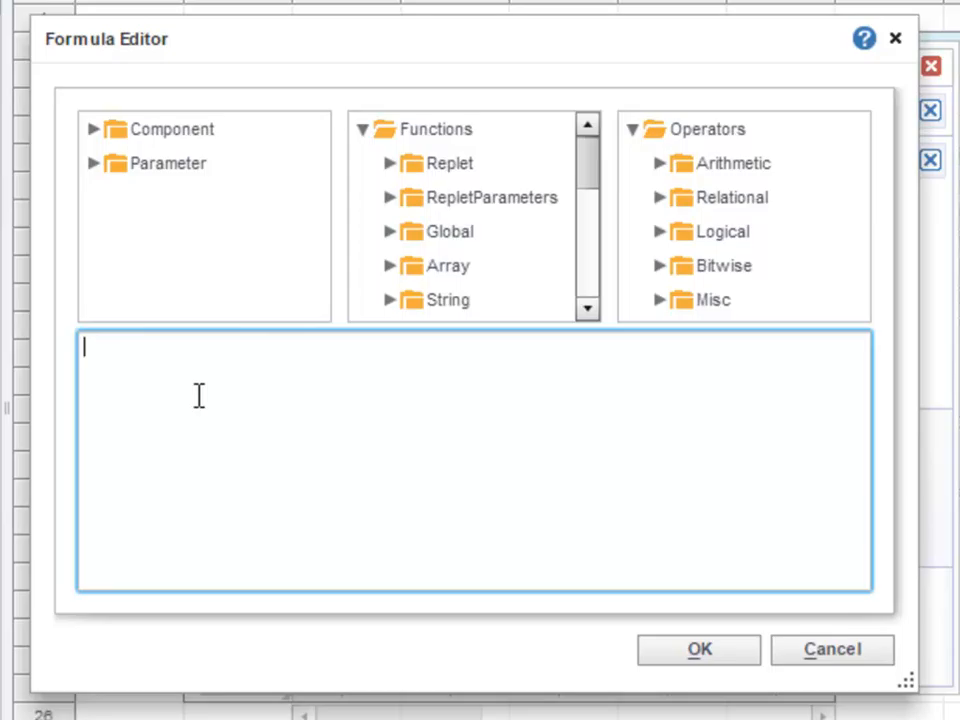
key("ctrl+v")
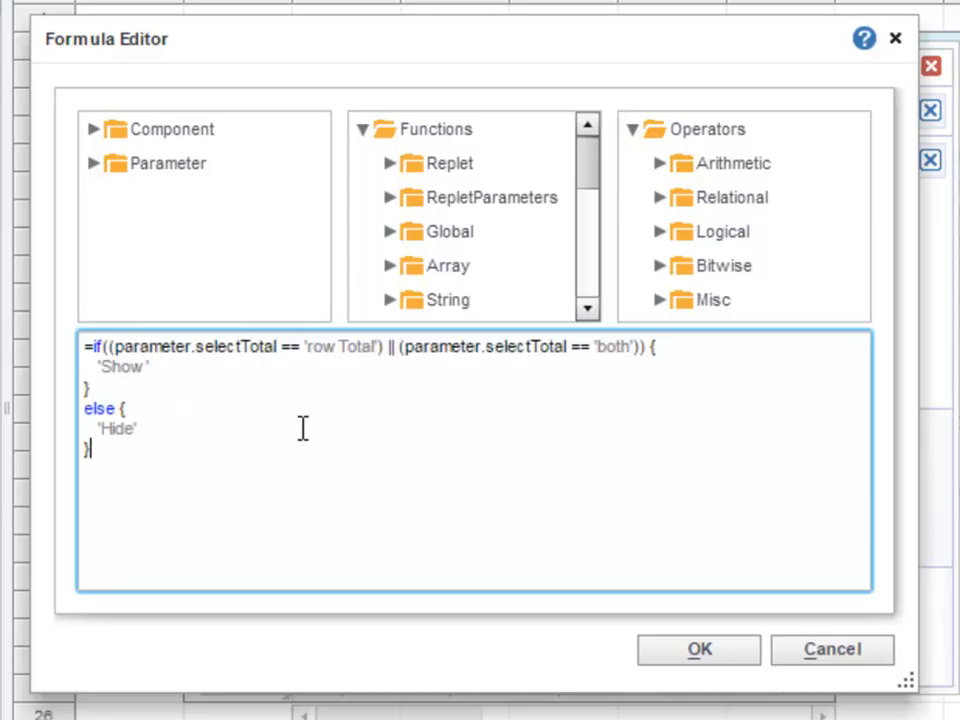
- Change the first compared value in the Column Total formula to 'columnTotal', confirm it and apply the crosstab settings
left_click_drag(306, 346, 337, 346)
type("column")
left_click_drag(372, 39, 370, 0)
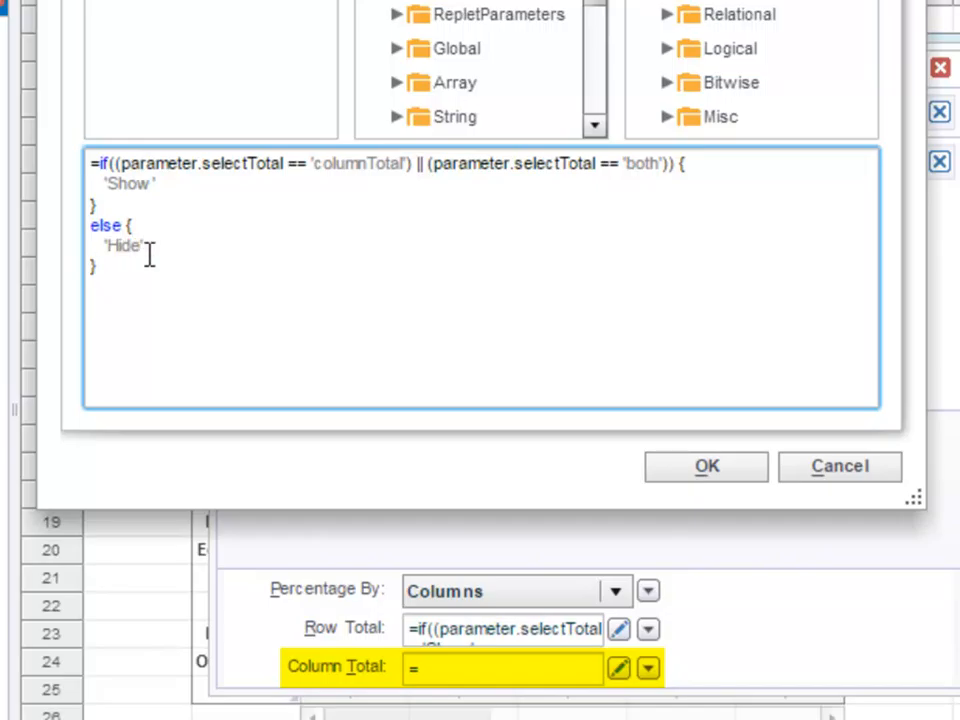
left_click(749, 474)
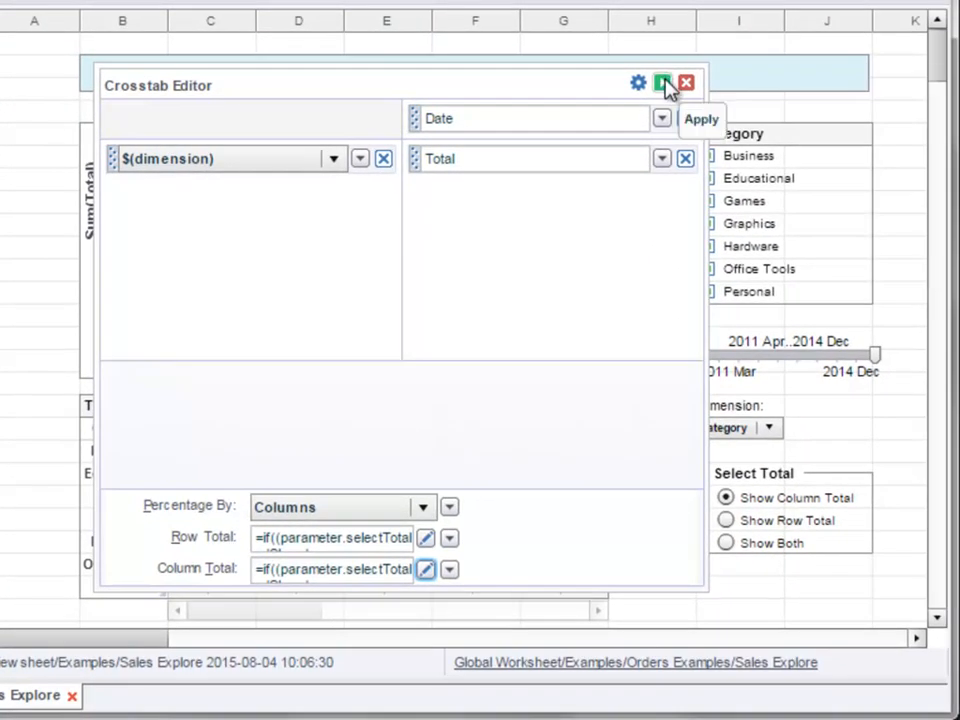
left_click(665, 87)
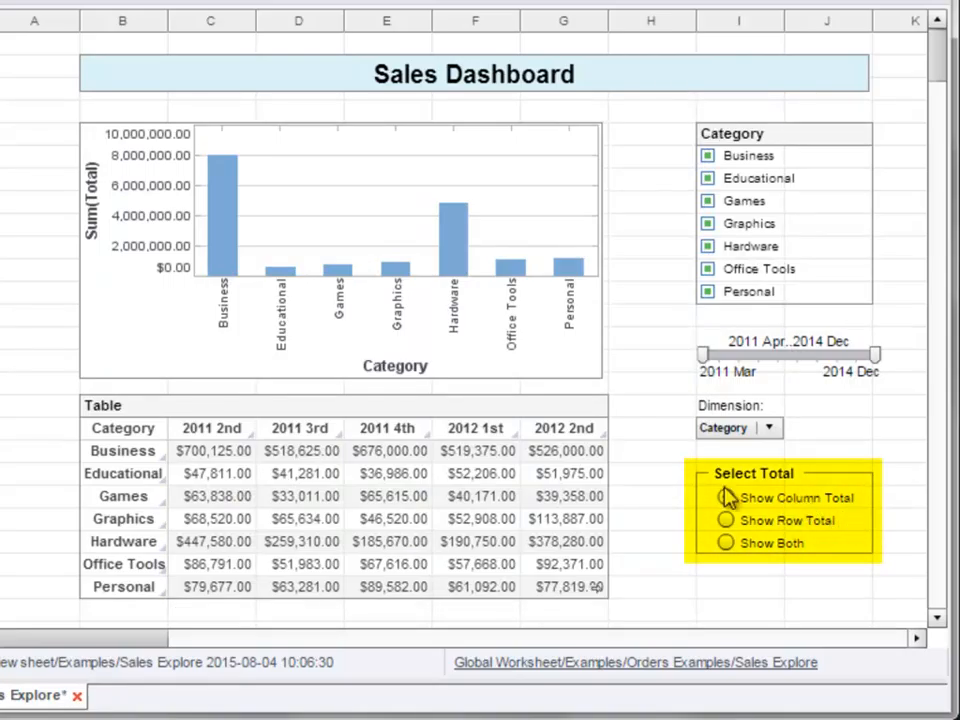
- Examine the crosstab's last columns for the grand total with Show Column Total selected
mouse_move(439, 602)
left_click_drag(287, 621, 568, 628)
mouse_move(570, 563)
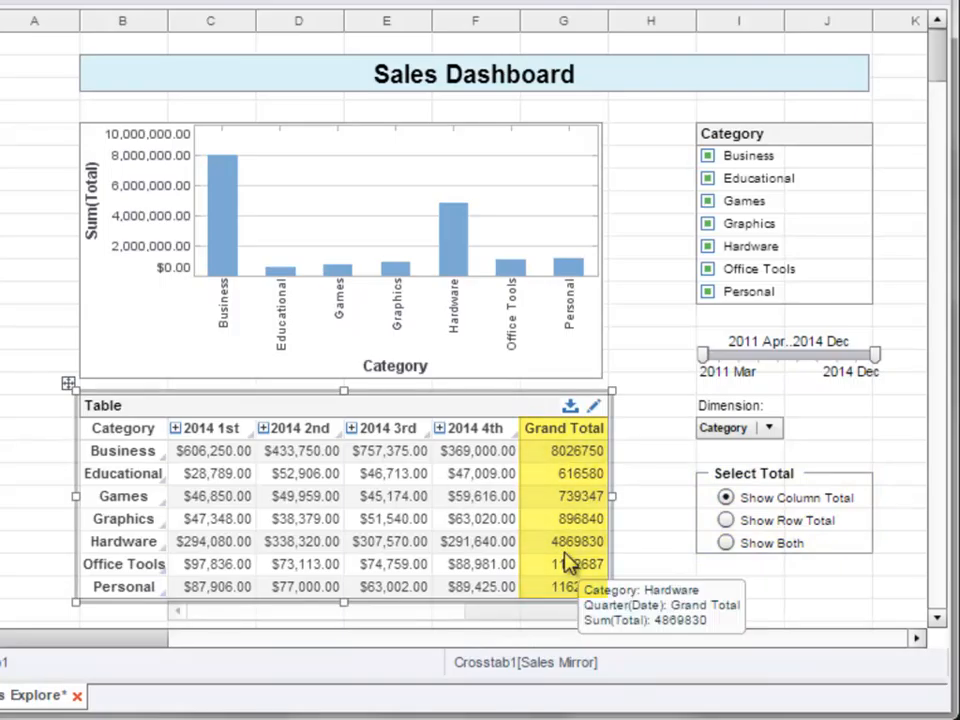
- Select Show Row Total in the Select Total radio button and check the crosstab's last row for the grand total
left_click(729, 522)
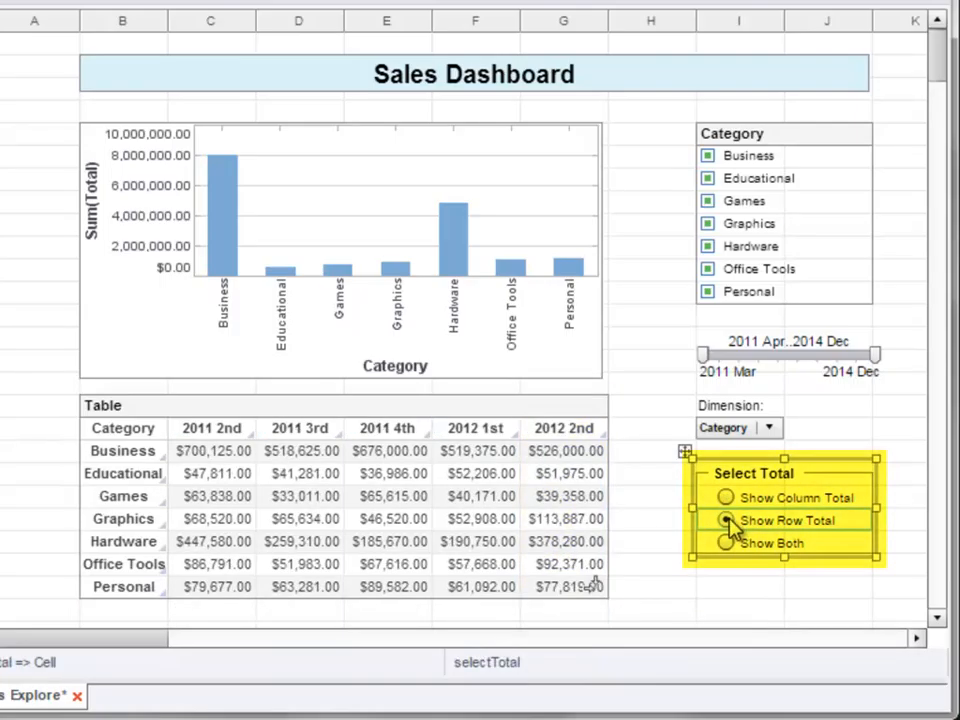
left_click_drag(287, 625, 205, 626)
left_click(655, 480)
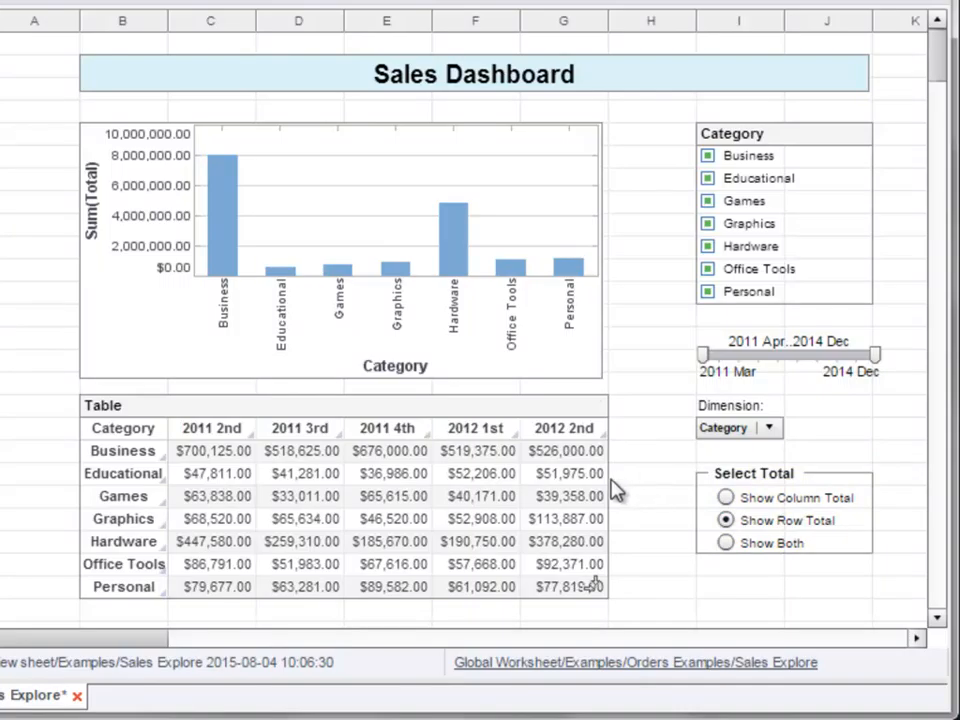
scroll(626, 536, "down", 1)
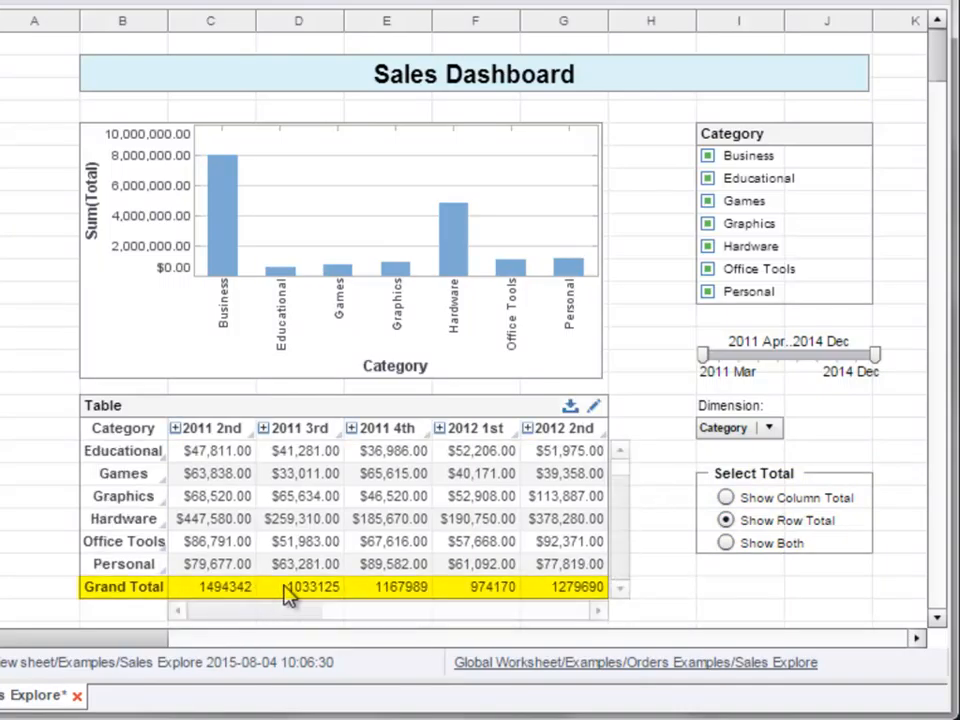
mouse_move(550, 592)
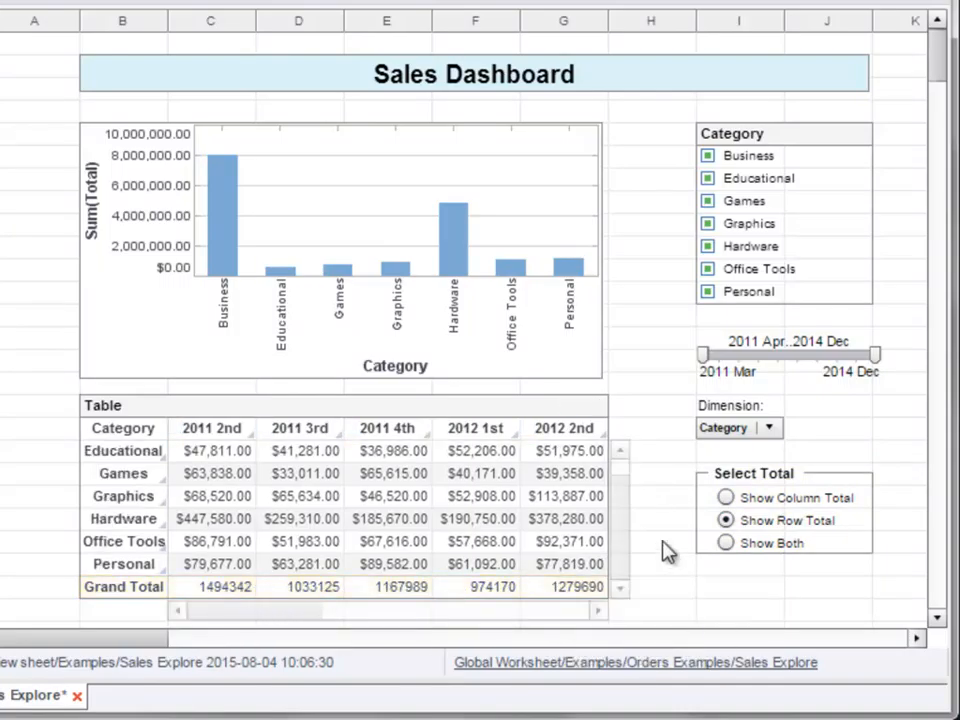
- Select Show Both in the Select Total radio button and check the crosstab's last row and column for grand totals
left_click(726, 543)
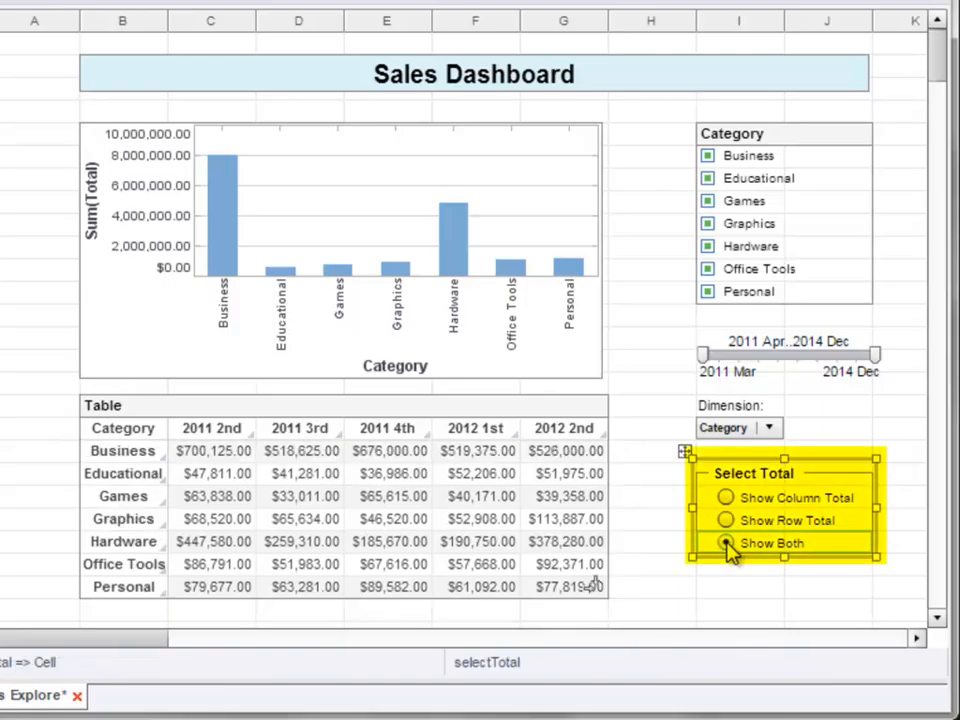
left_click(621, 568)
left_click_drag(183, 612, 546, 621)
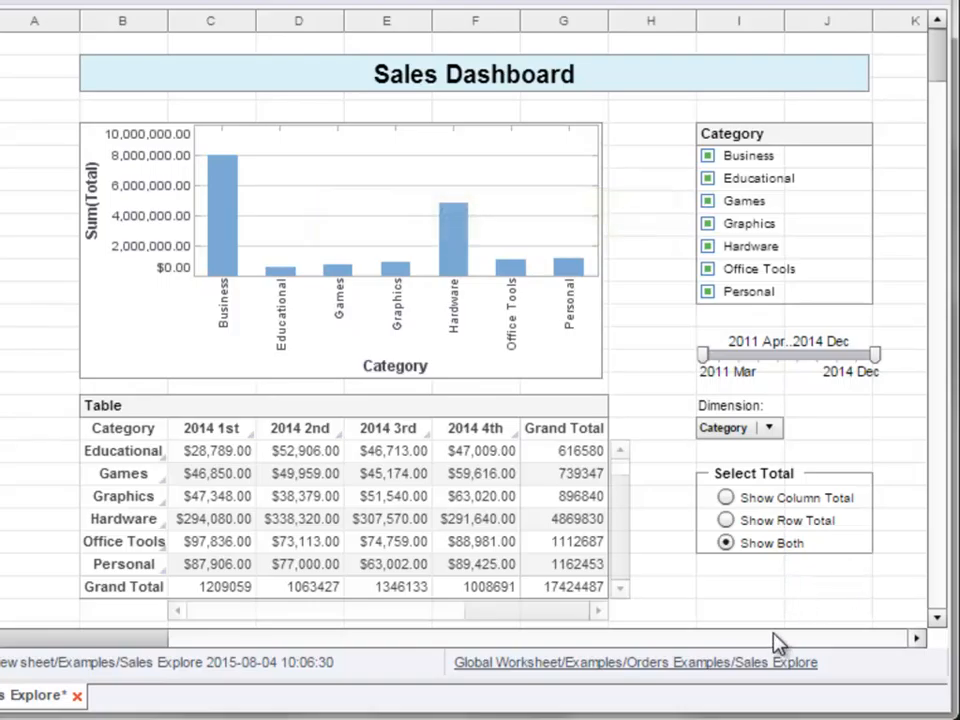
- Open the chart's properties and view the input type choices for its Visible setting
left_click(512, 222)
right_click(512, 222)
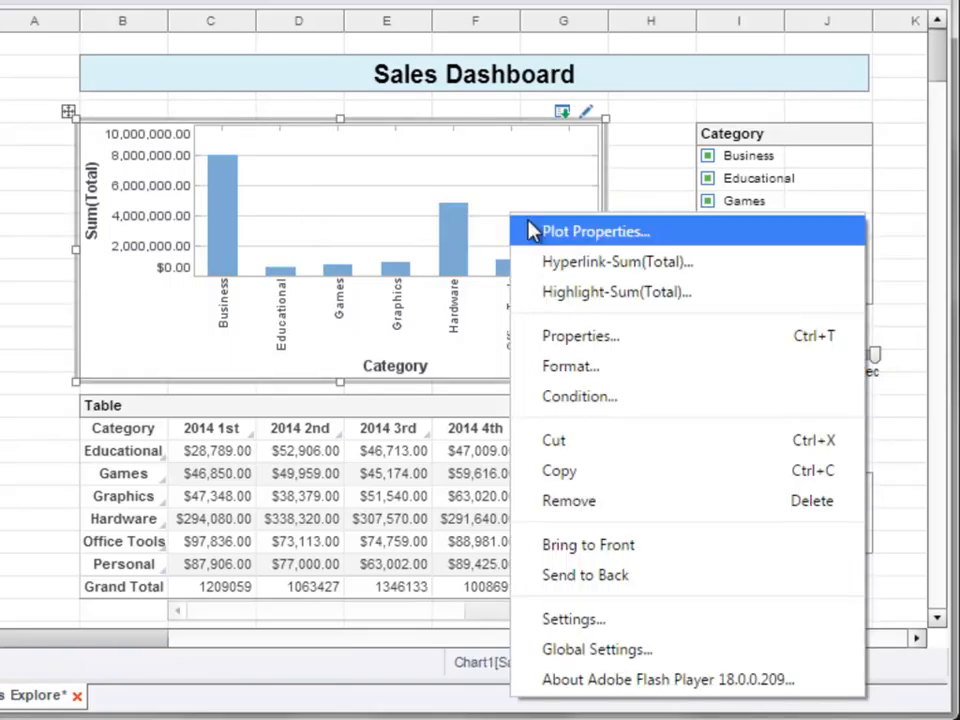
left_click(662, 342)
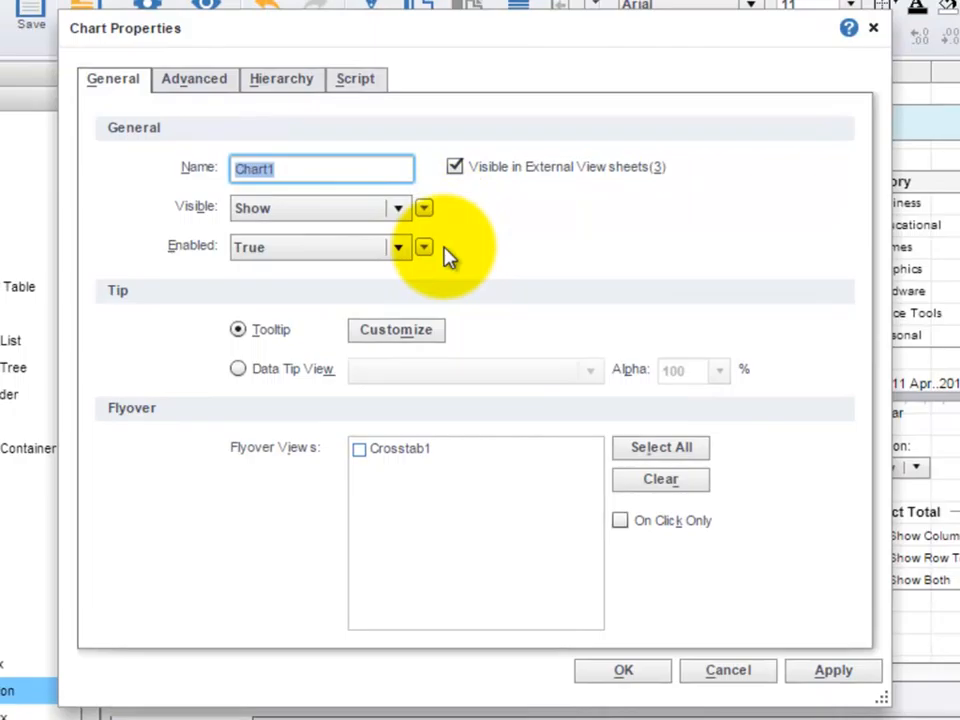
left_click(425, 208)
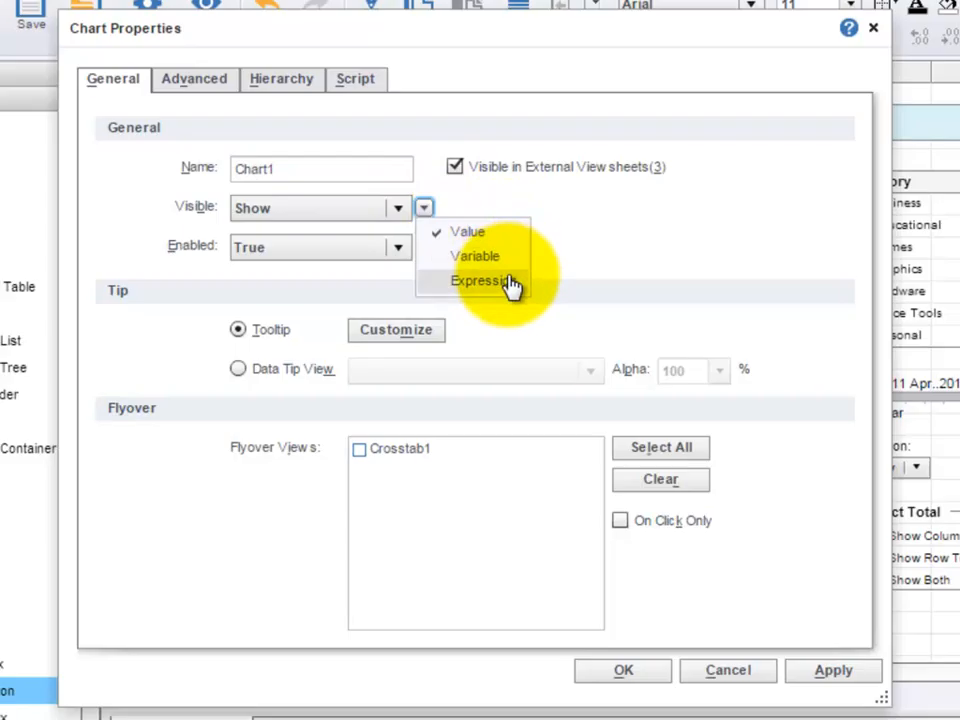
left_click(563, 222)
- View the input type choices for a new chart target line's label, then cancel both dialogs
left_click(214, 88)
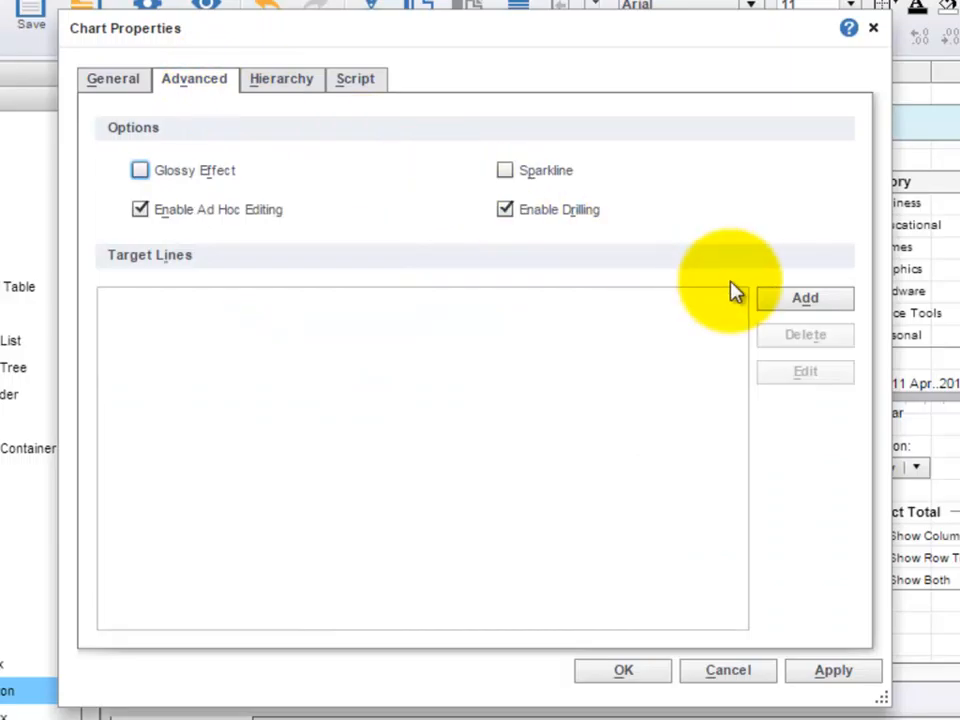
left_click(772, 300)
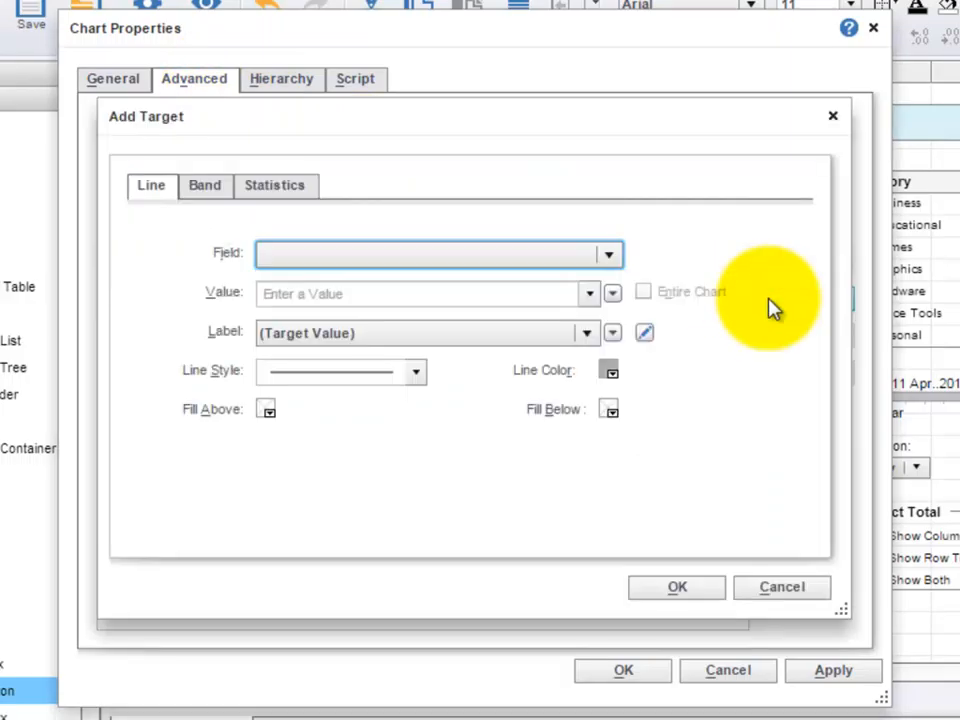
left_click(614, 335)
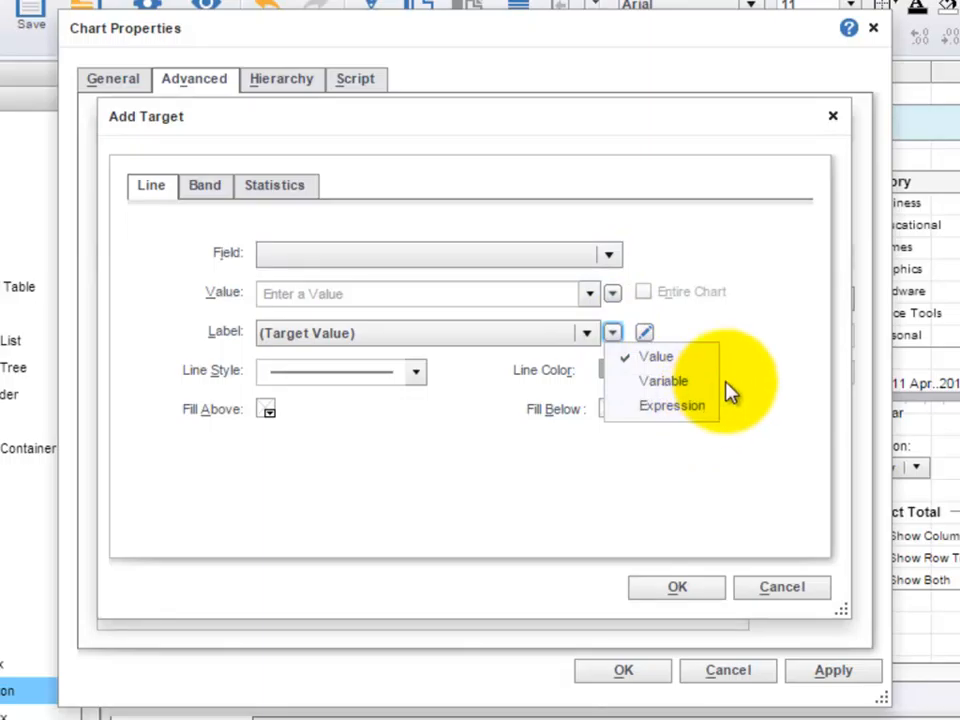
left_click(782, 354)
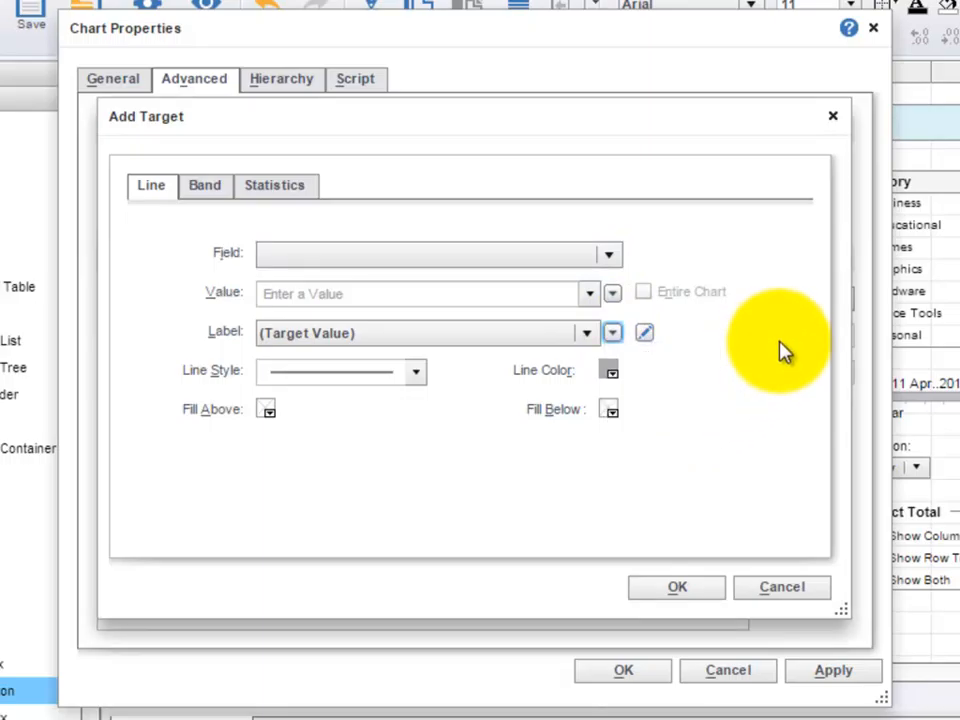
left_click(784, 588)
left_click(728, 670)
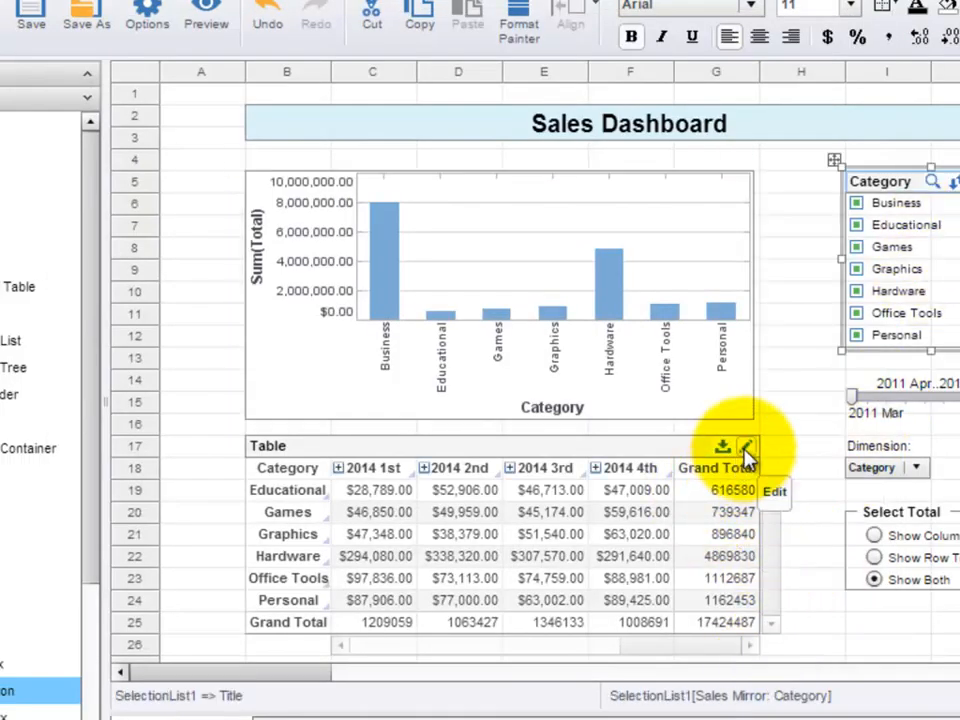
- Open the crosstab for editing and view the input type choices for the Date column's Ranking and Level
left_click(746, 452)
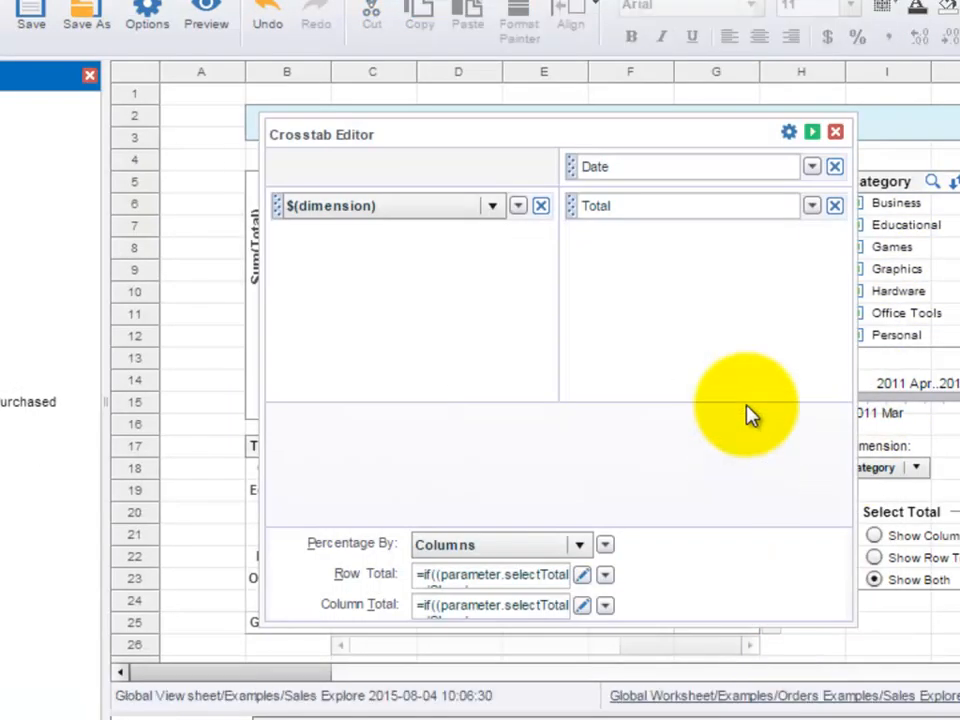
left_click(676, 168)
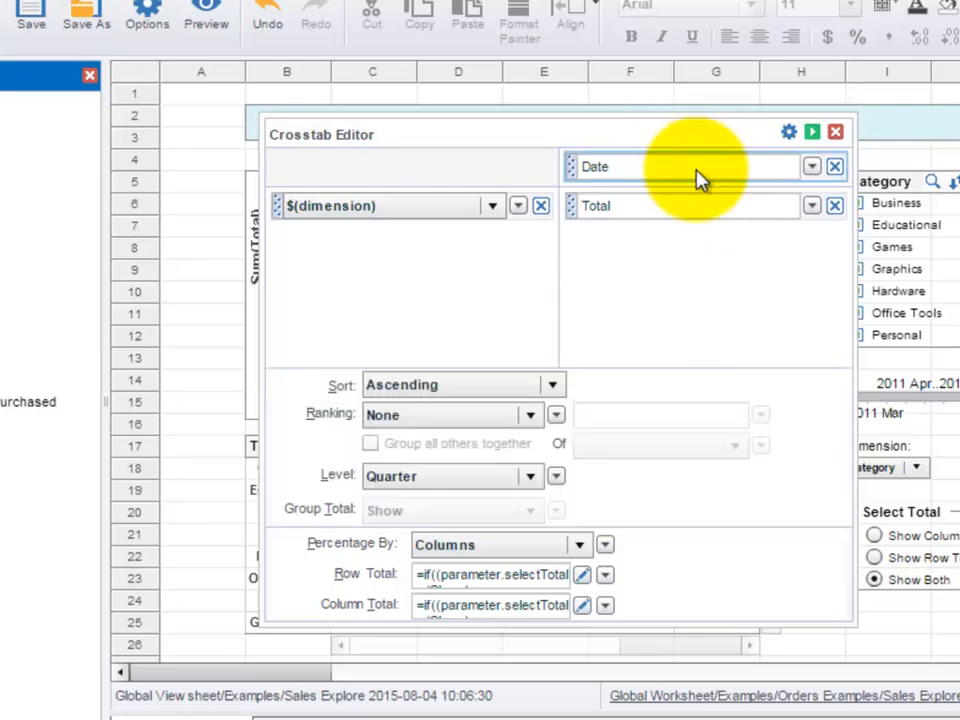
left_click(557, 416)
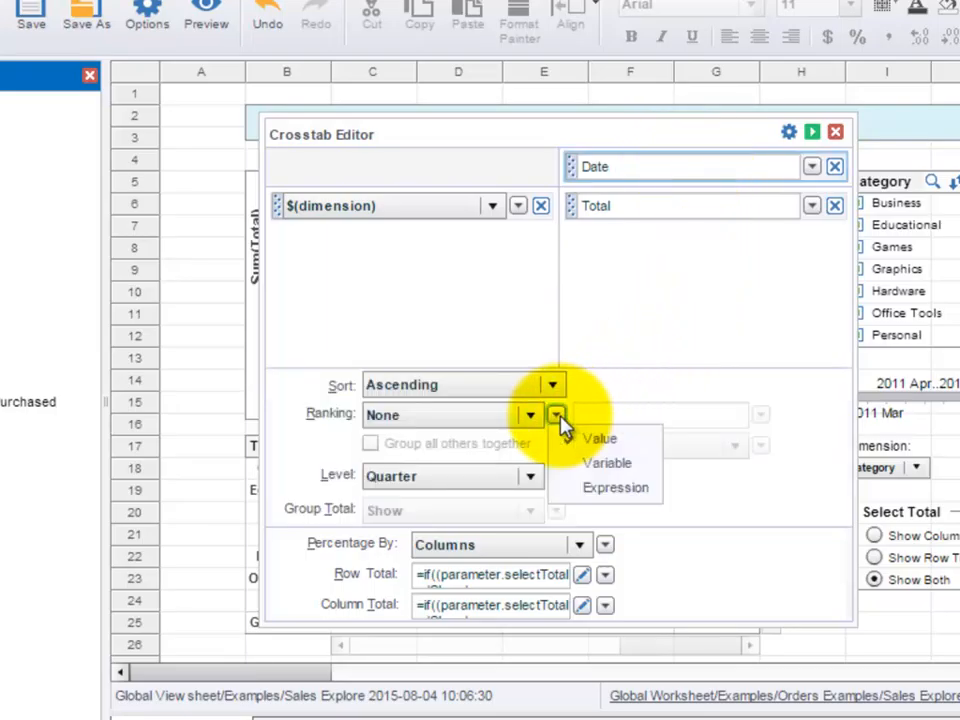
left_click(310, 483)
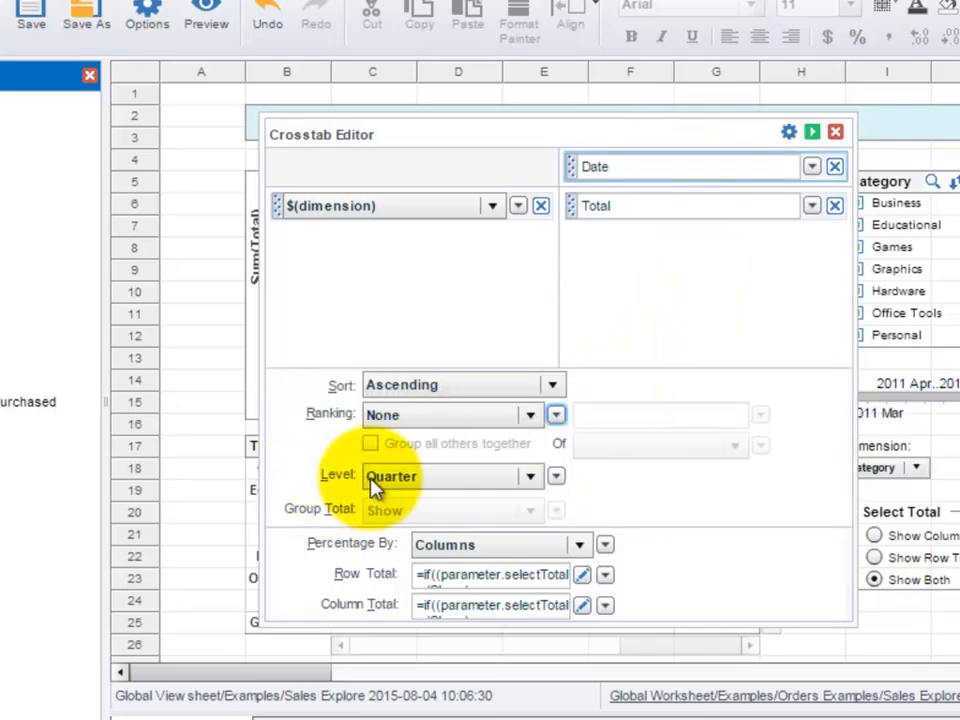
left_click(557, 478)
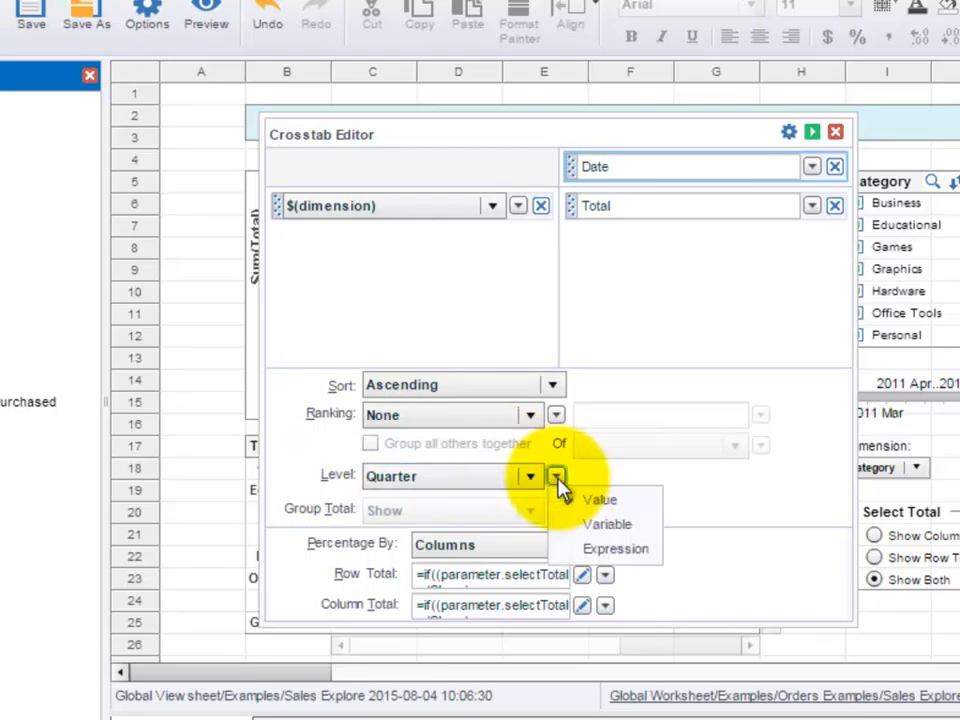
left_click(732, 498)
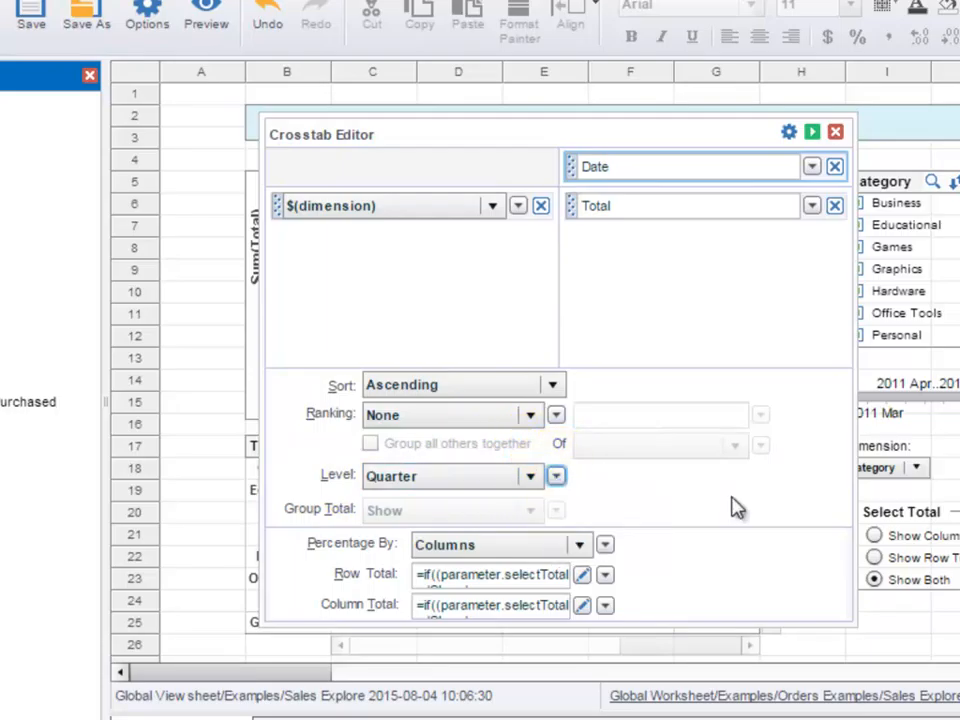
- Compare the Date column's Level grouping choices with the Value, Variable and Expression input types
left_click(560, 478)
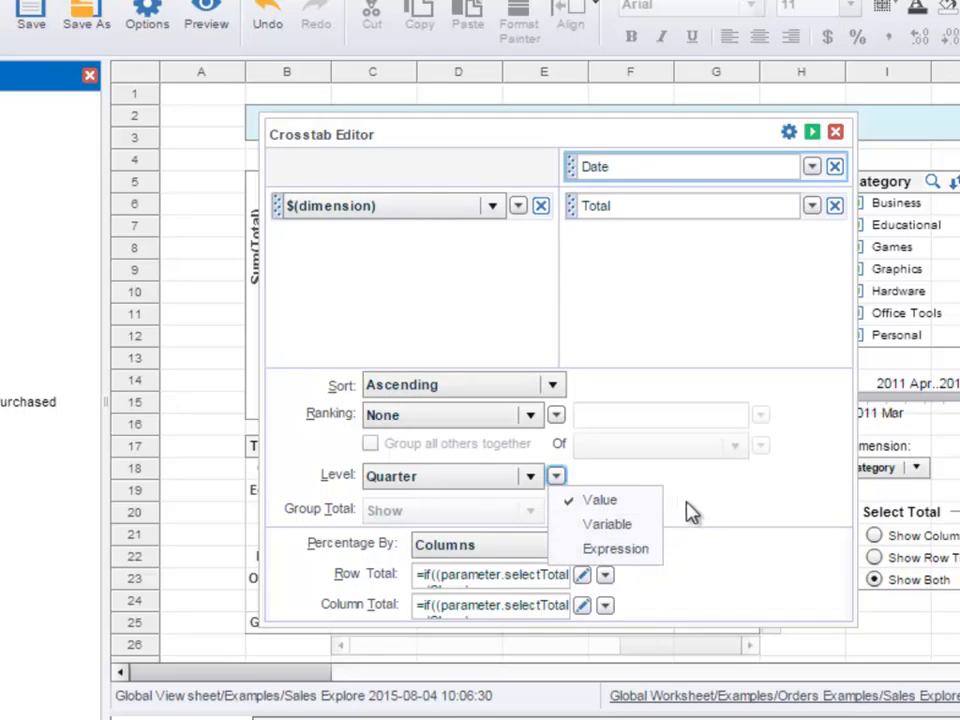
left_click(675, 509)
left_click(533, 478)
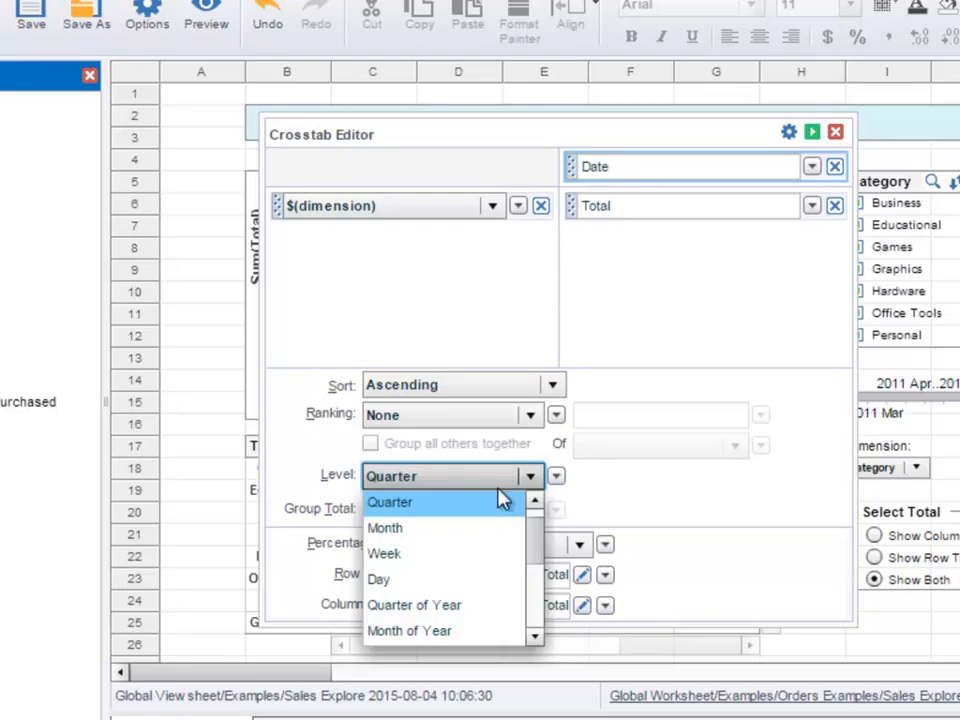
left_click(350, 481)
left_click(556, 476)
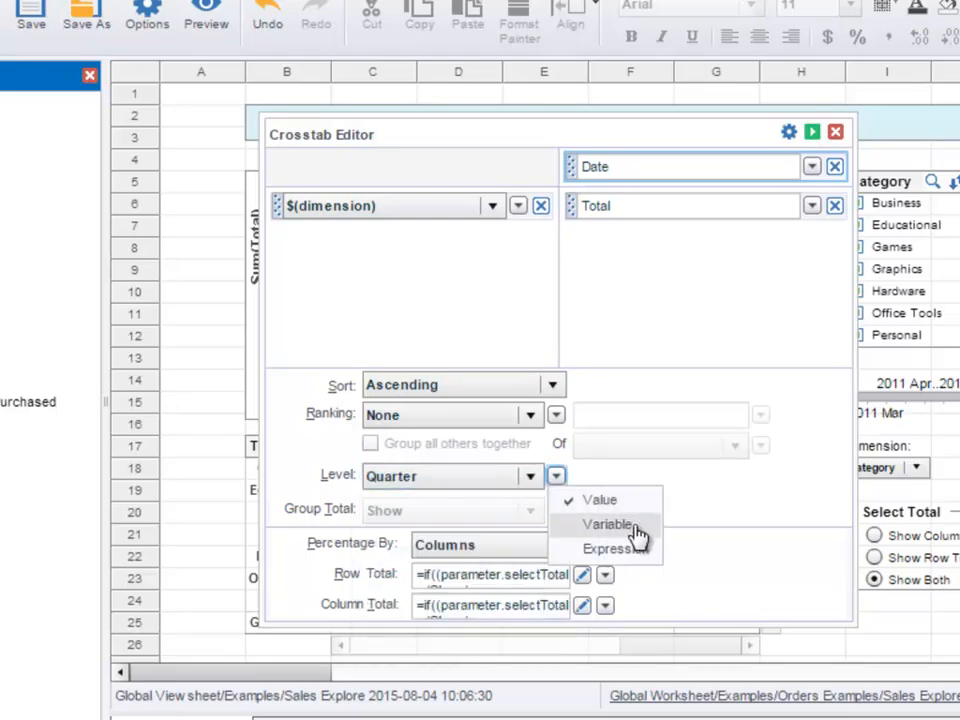
left_click(681, 512)
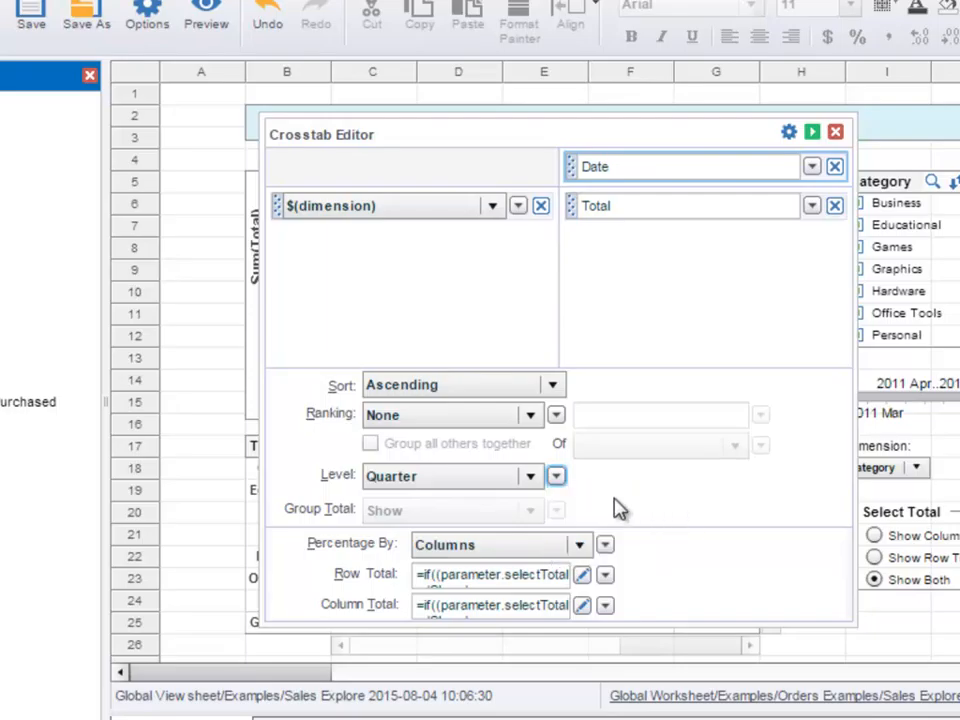
left_click(535, 477)
left_click_drag(526, 537, 594, 497)
left_click(600, 497)
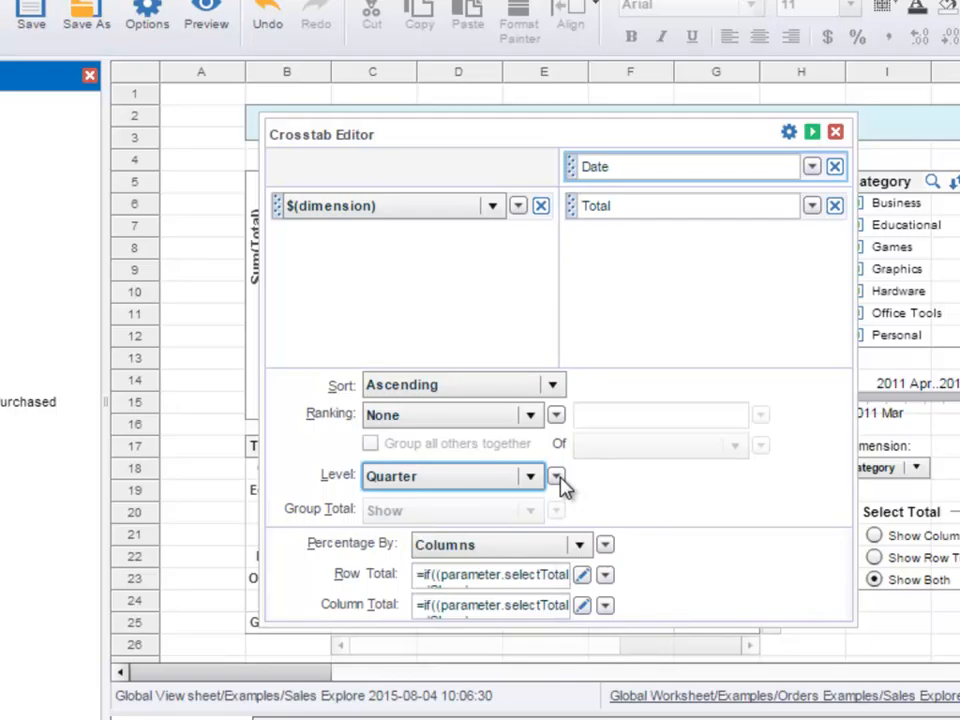
left_click(559, 480)
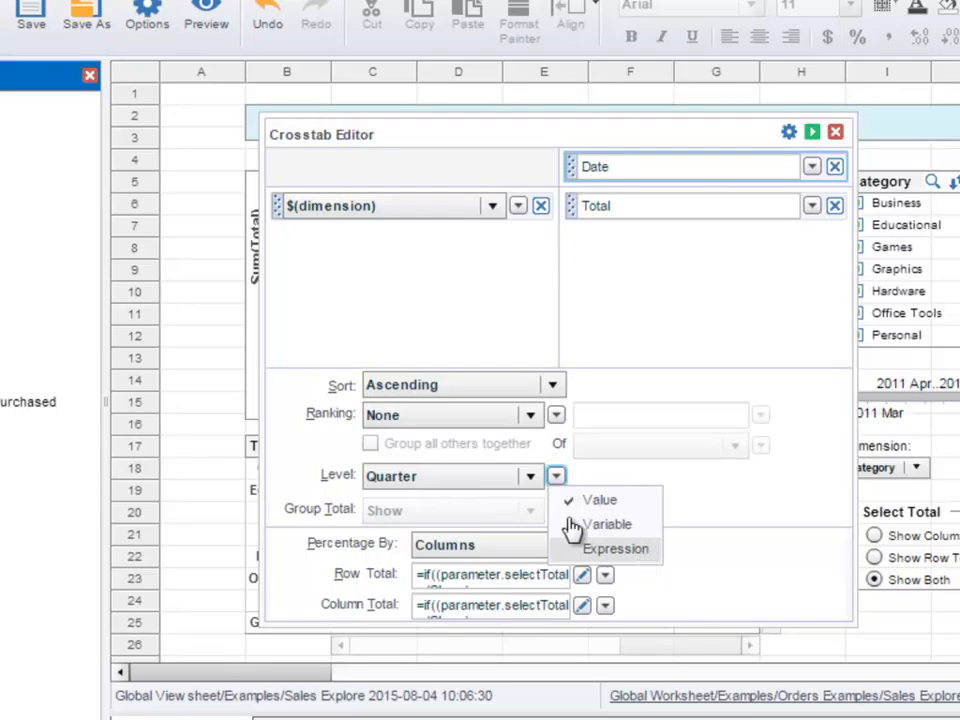
left_click(532, 478)
left_click(530, 477)
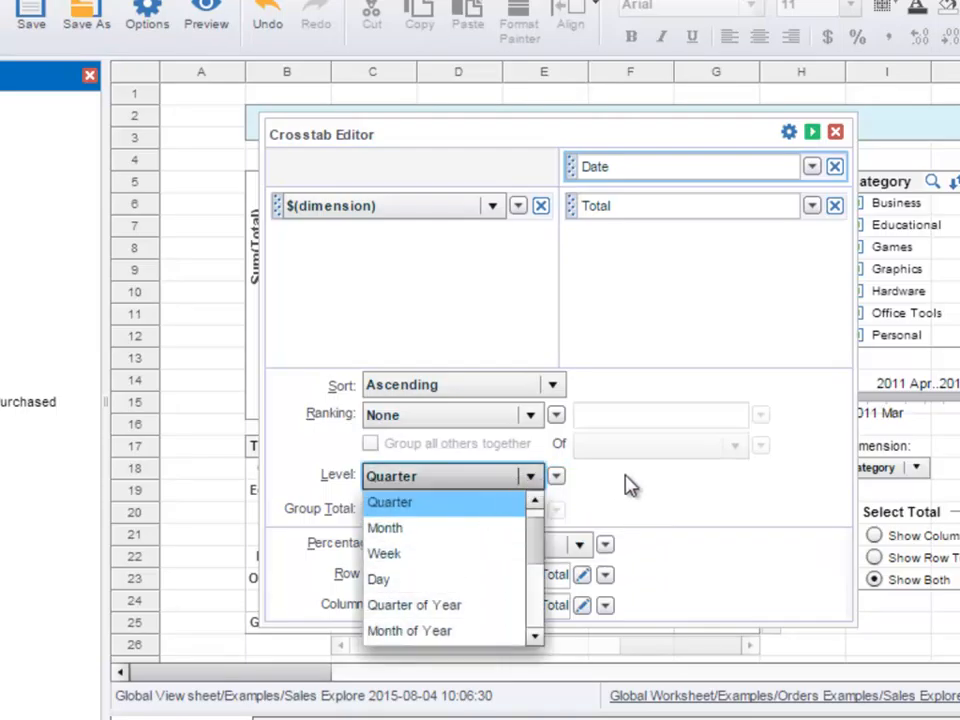
left_click(670, 500)
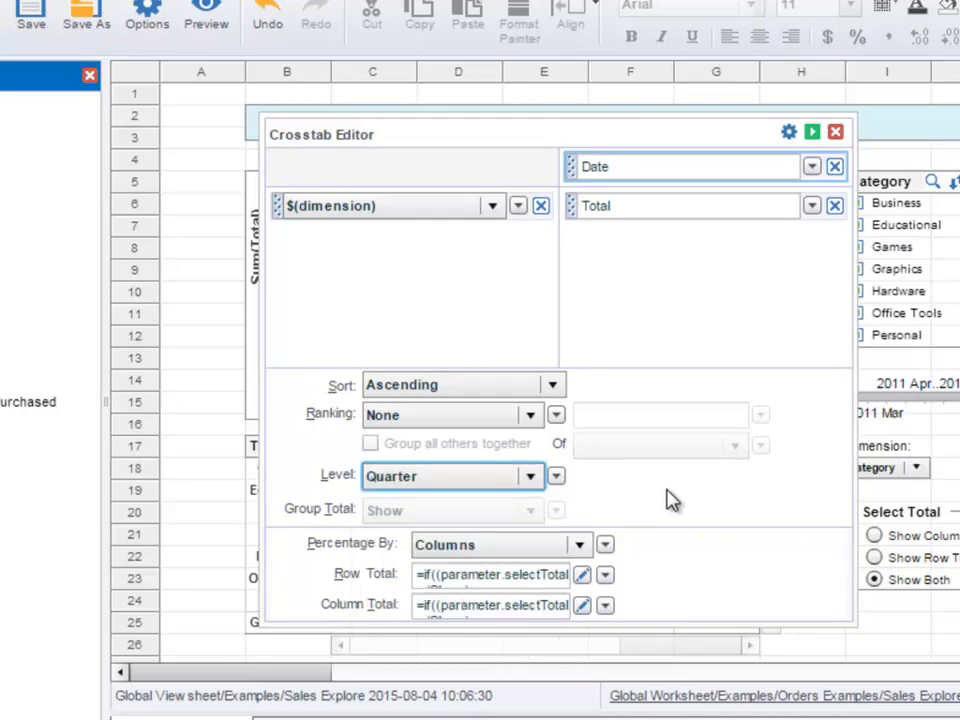
- Try a Top ranking on the Date column, view the ranking number's input types and close the crosstab editor without applying
left_click(531, 416)
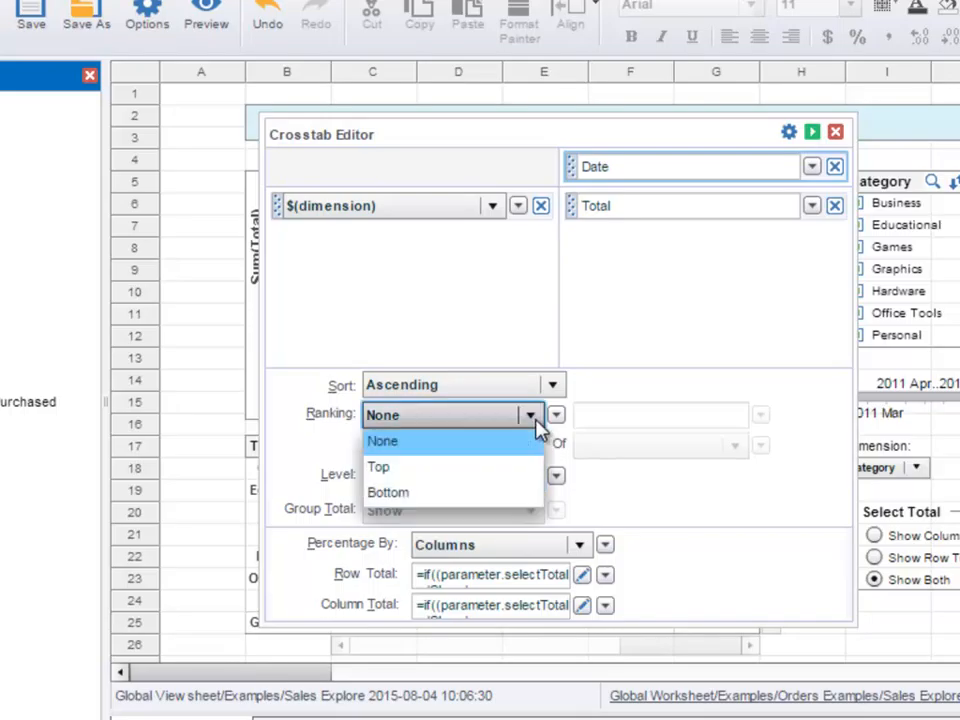
left_click(469, 477)
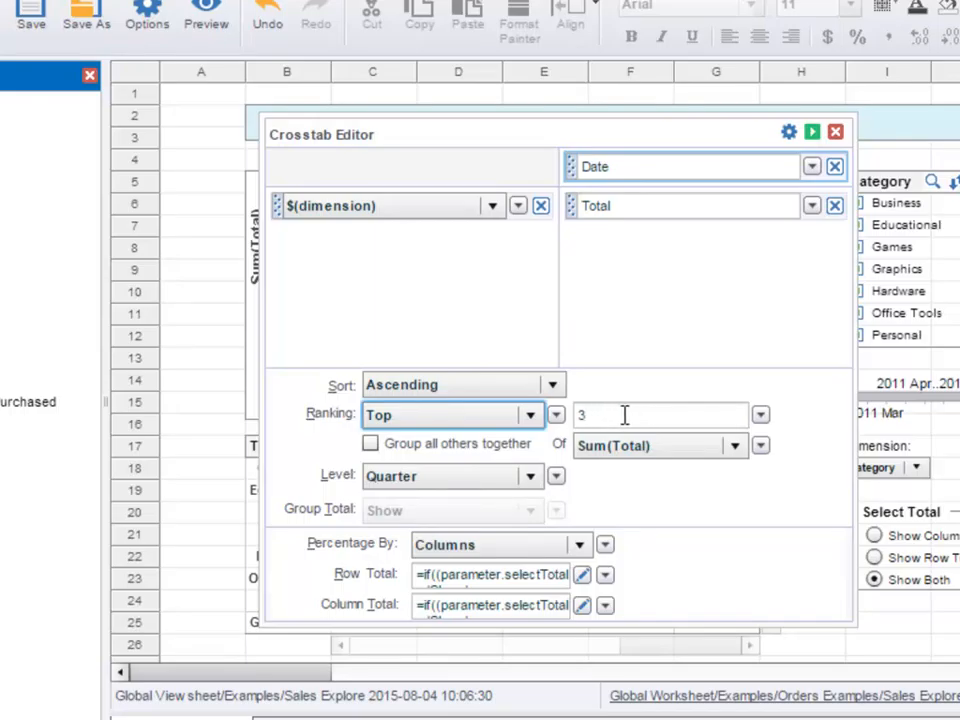
left_click(760, 414)
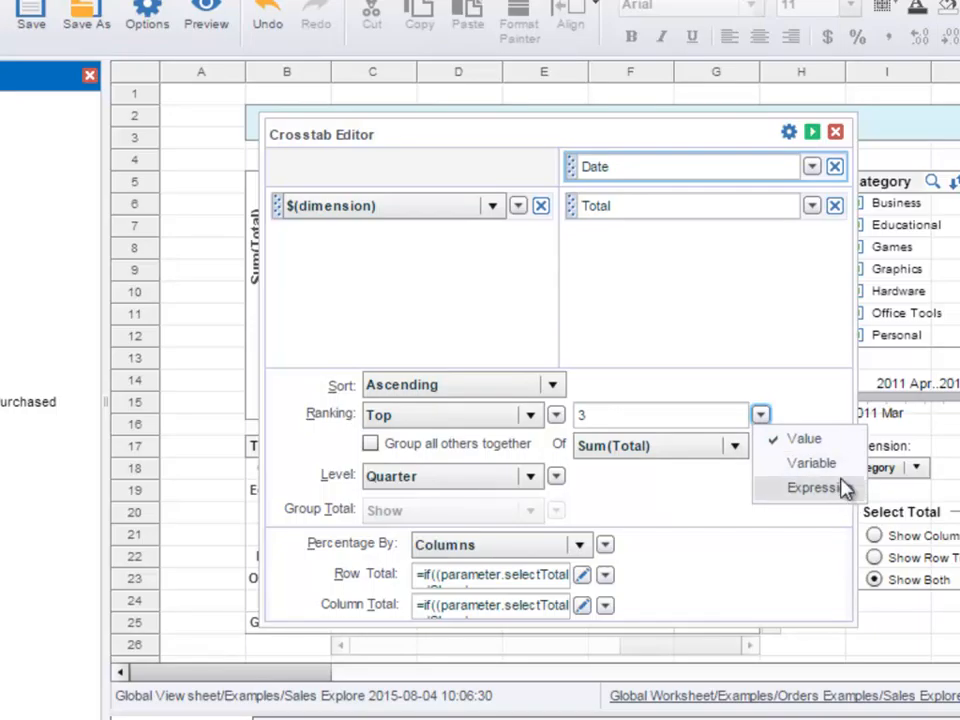
left_click(588, 414)
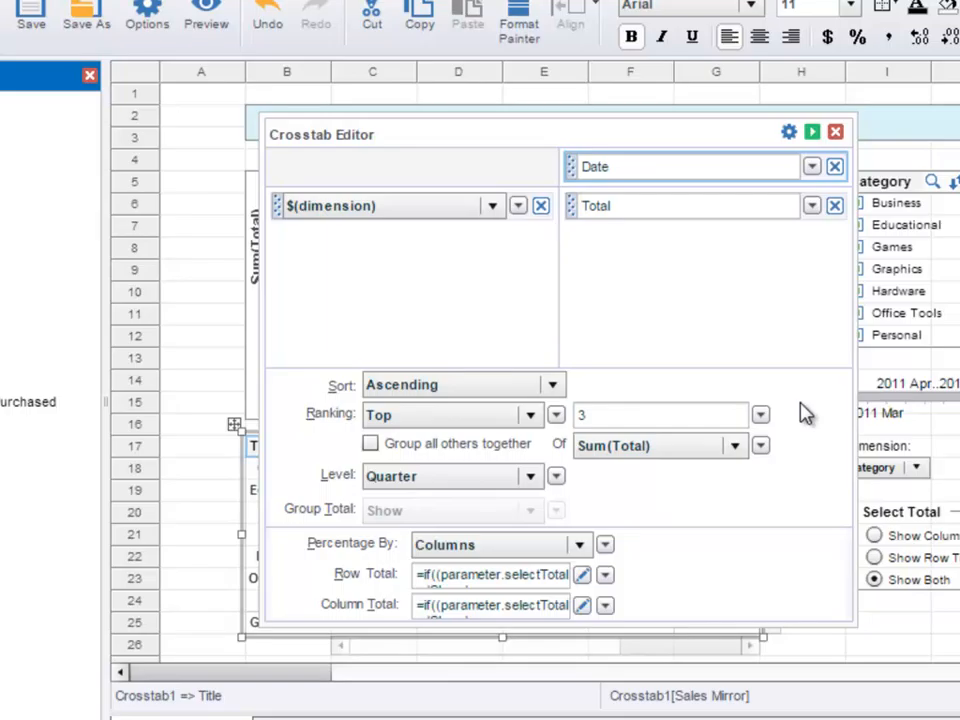
left_click(838, 133)
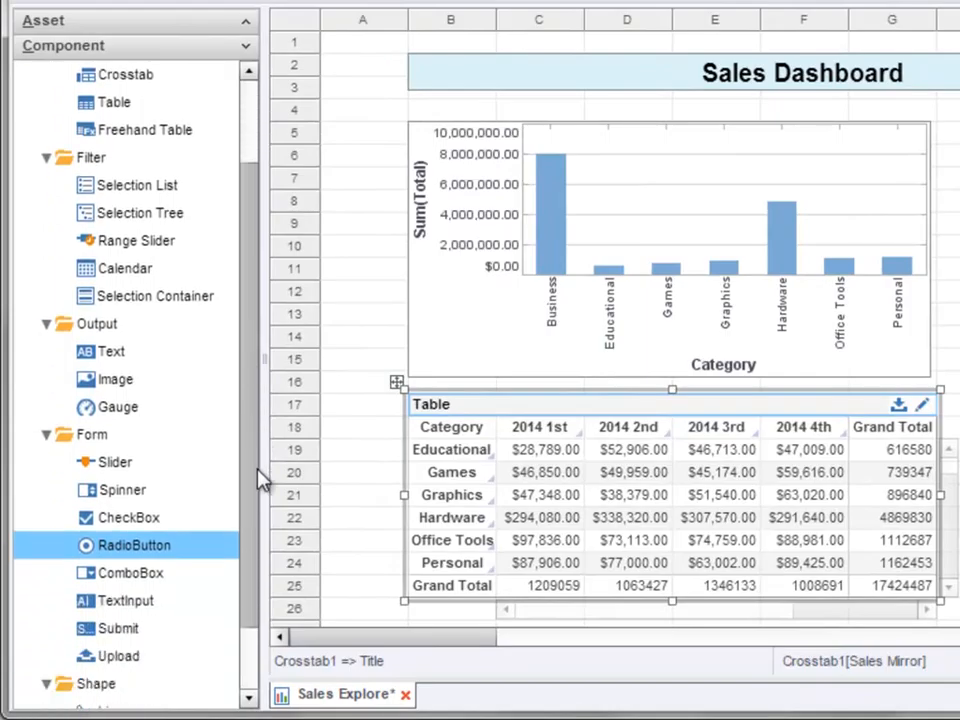
- Add a Spinner component to the dashboard directly below the Select Total radio button
left_click_drag(258, 481, 262, 547)
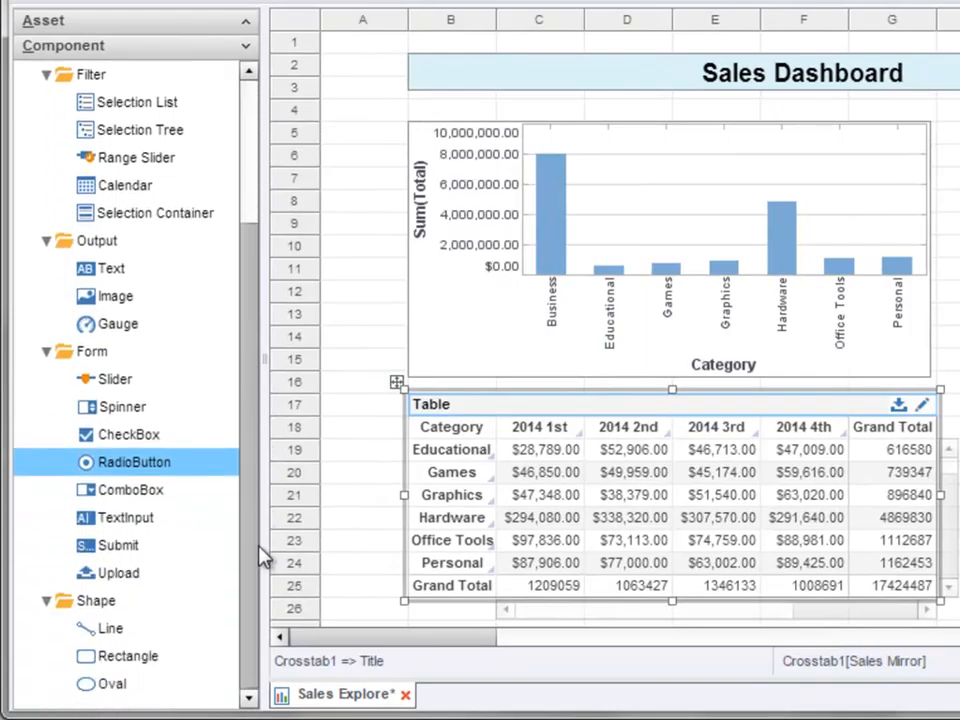
left_click(176, 420)
left_click_drag(122, 406, 959, 590)
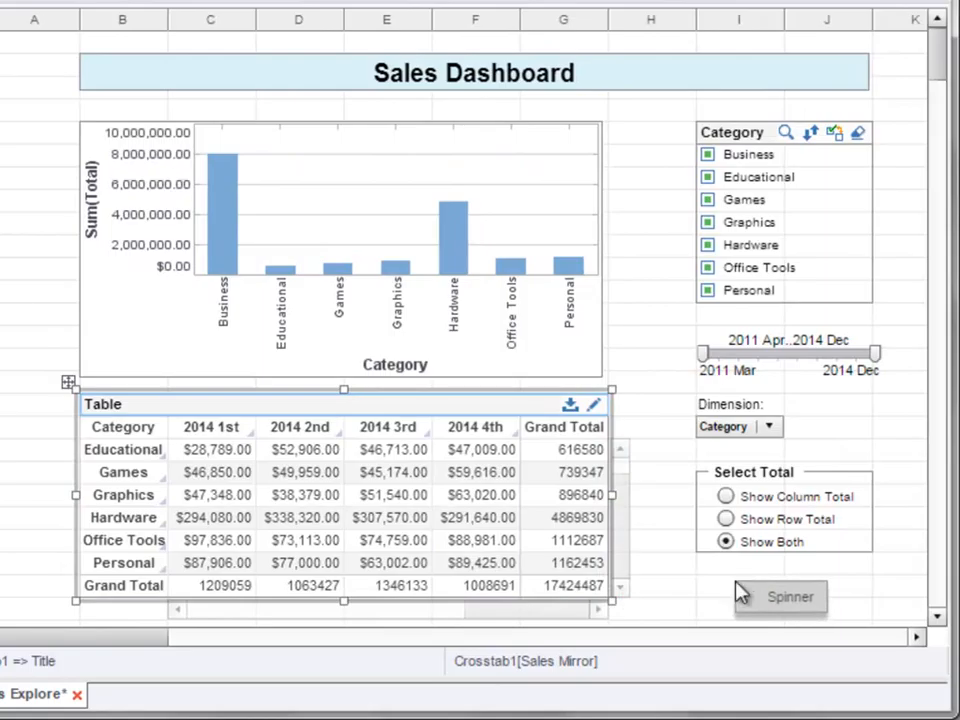
left_click_drag(740, 592, 745, 590)
- Open the new spinner's properties and name it topNQuarters
right_click(775, 588)
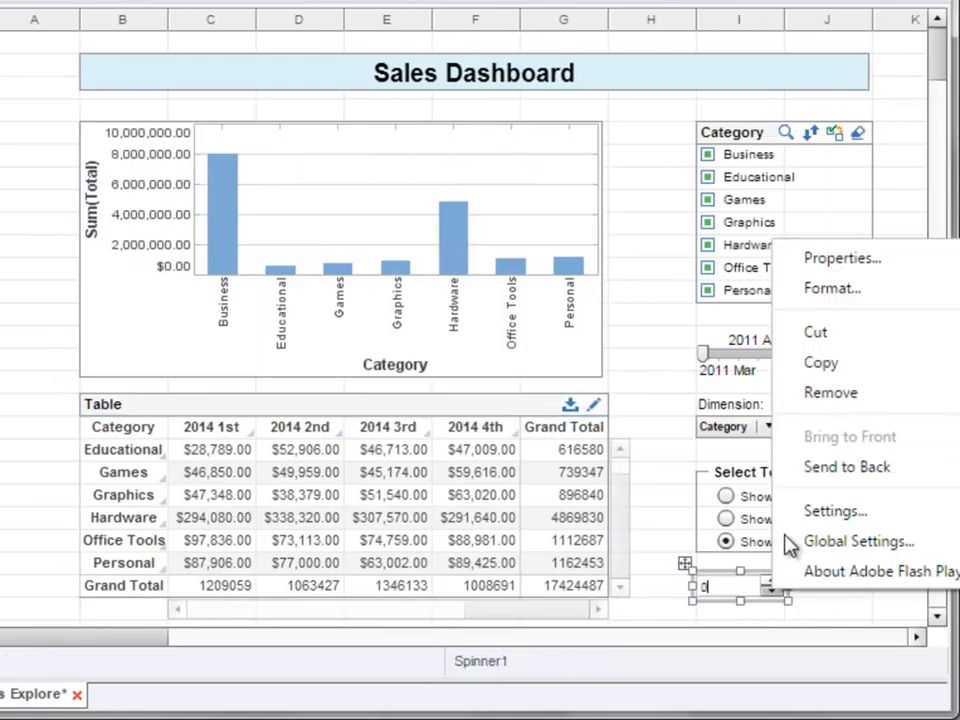
left_click(852, 262)
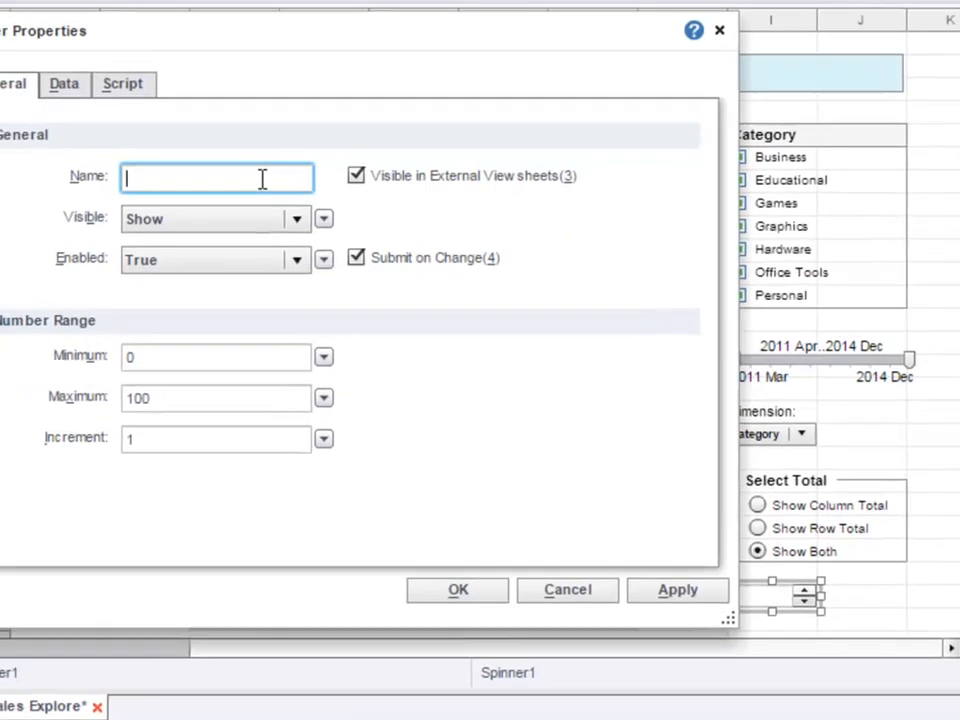
type("t")
type("opN")
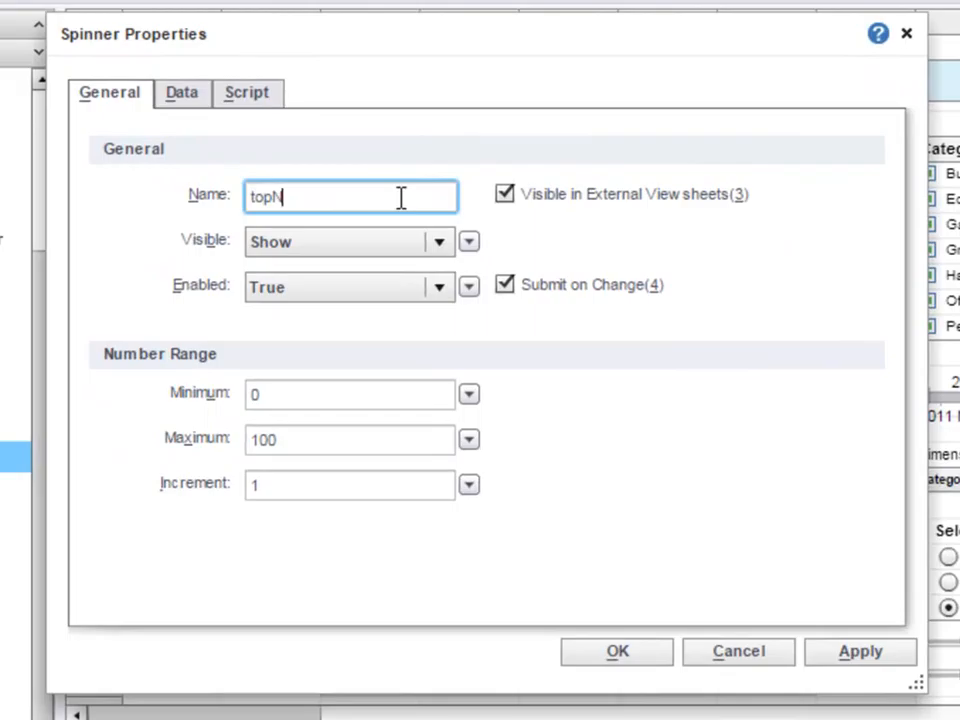
type("Cuarters")
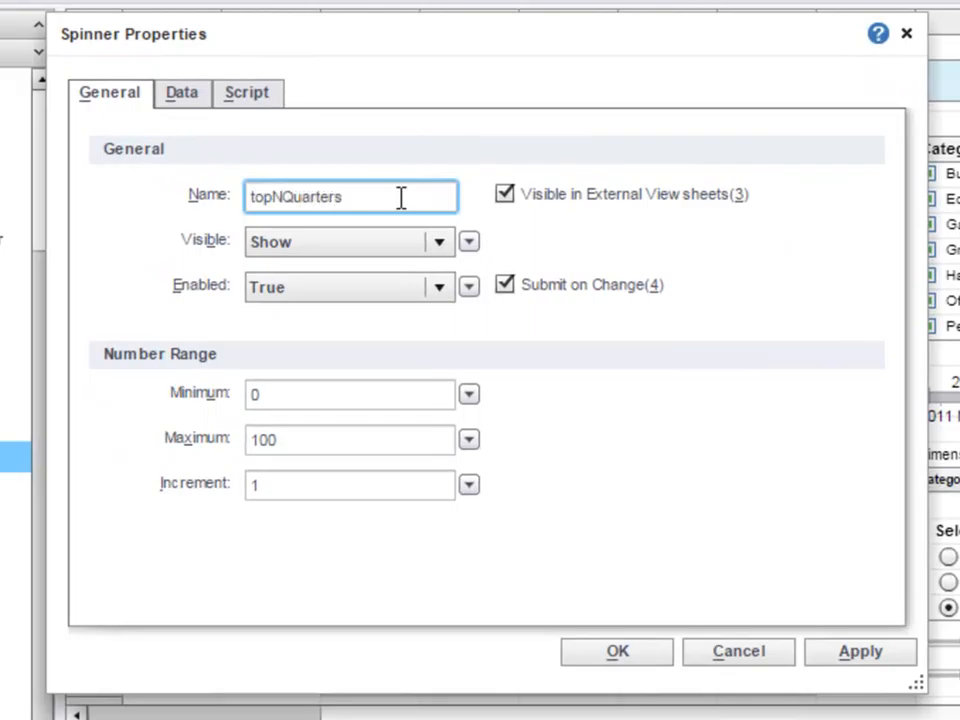
- Set the spinner's number range to minimum 1 and maximum 6 and confirm its properties
left_click(326, 401)
key("BackSpace")
type("1")
left_click(320, 447)
key("BackSpace")
key("BackSpace")
key("BackSpace")
type("6")
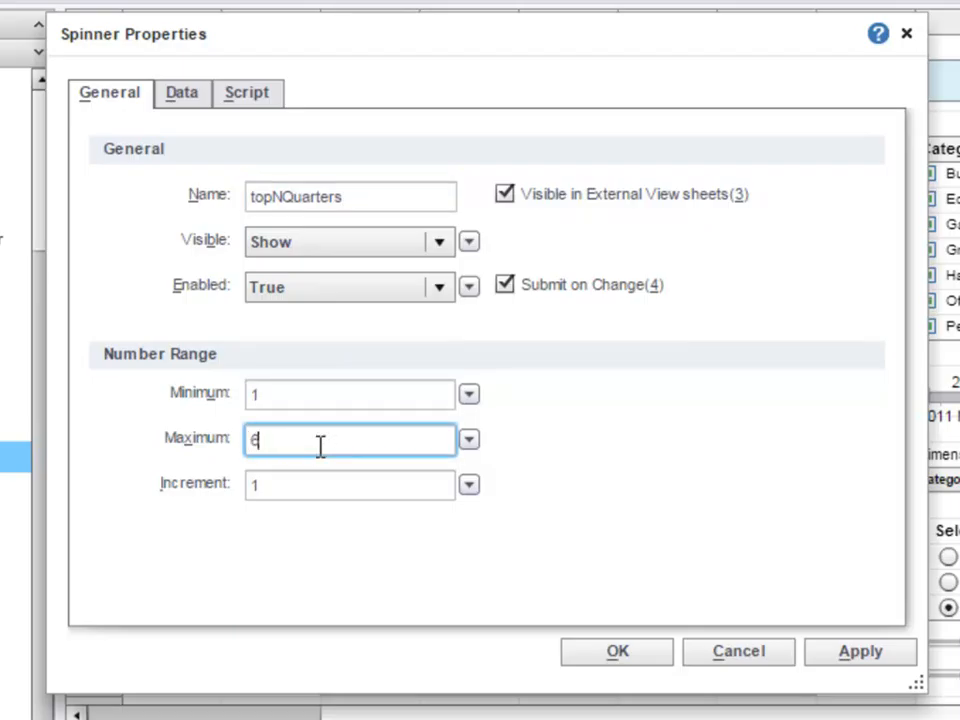
left_click(648, 656)
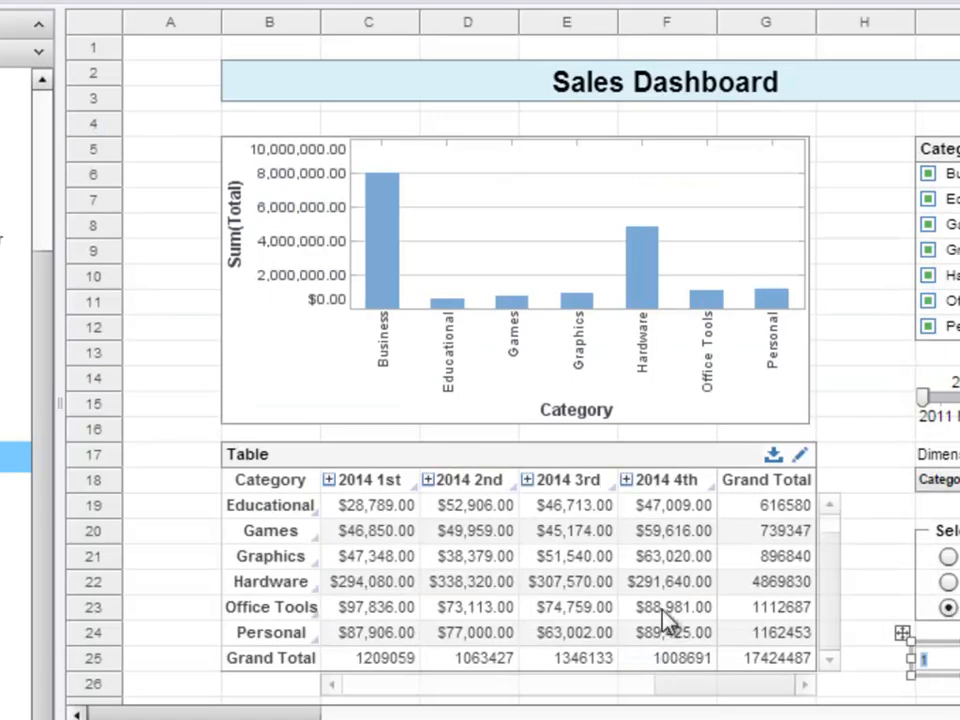
- Open the table's crosstab editor and set the ranking of the Date column header to Top
left_click(806, 458)
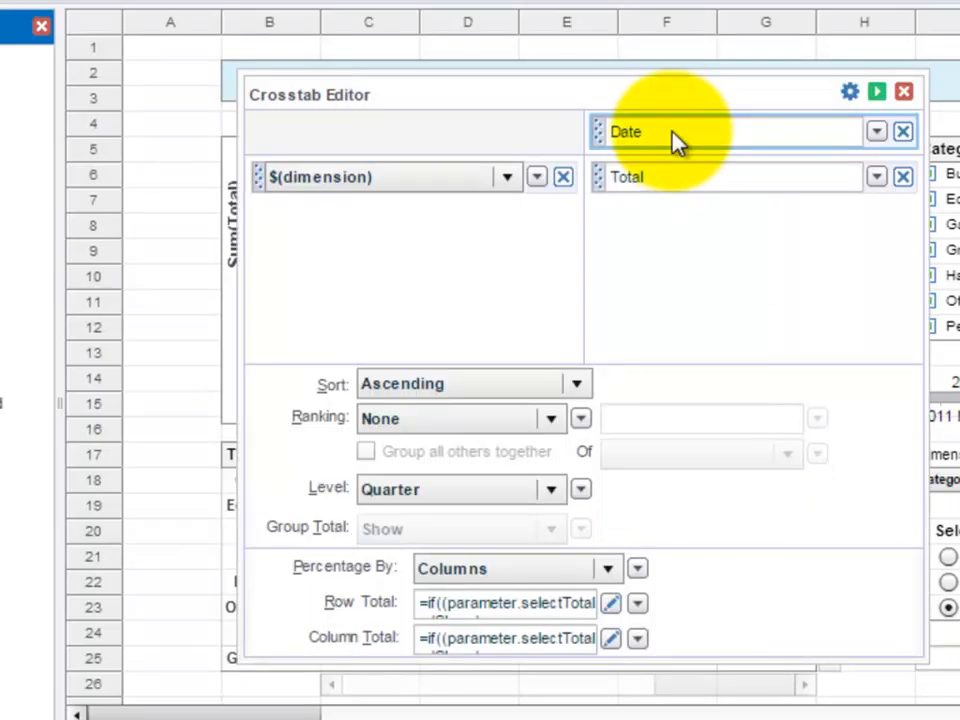
left_click(553, 420)
left_click(529, 484)
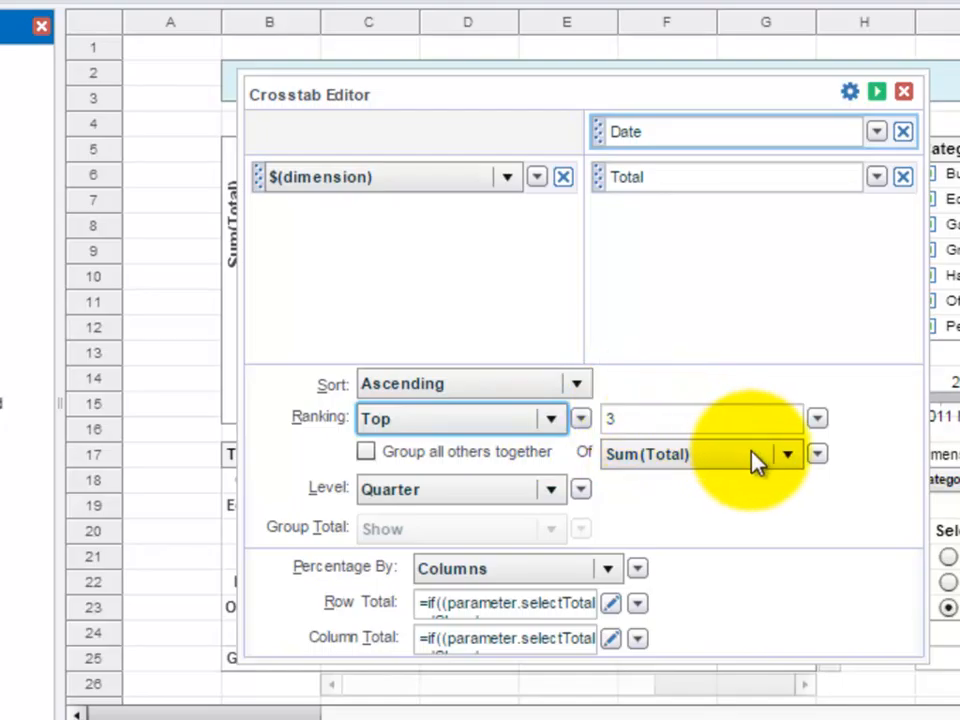
- Take the Date ranking number from the variable $(topNQuarters) and apply the crosstab changes
left_click(818, 420)
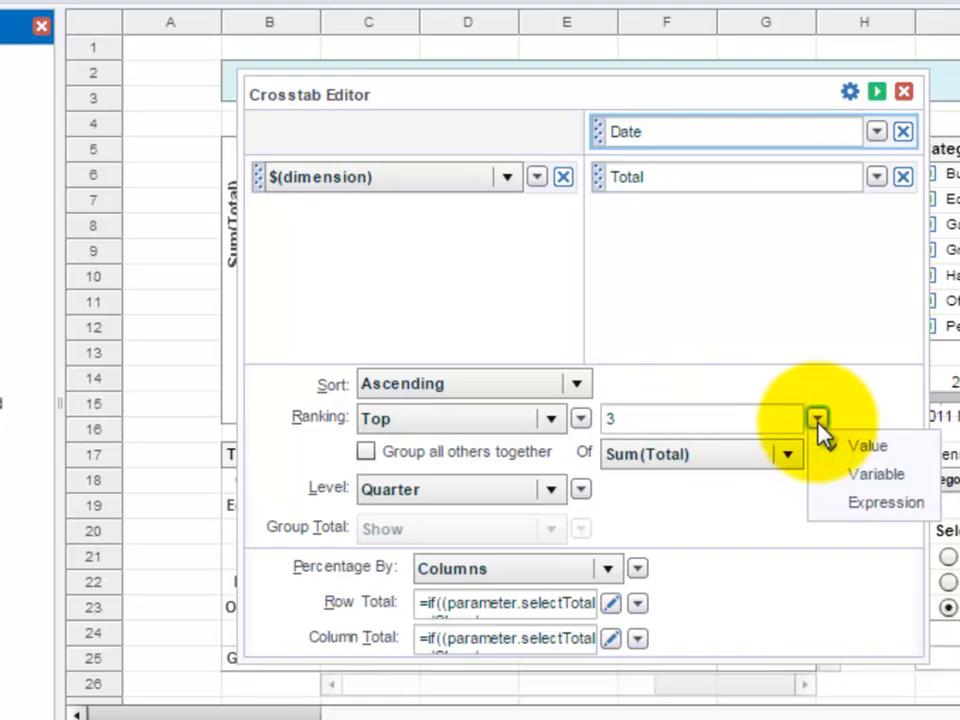
left_click(908, 474)
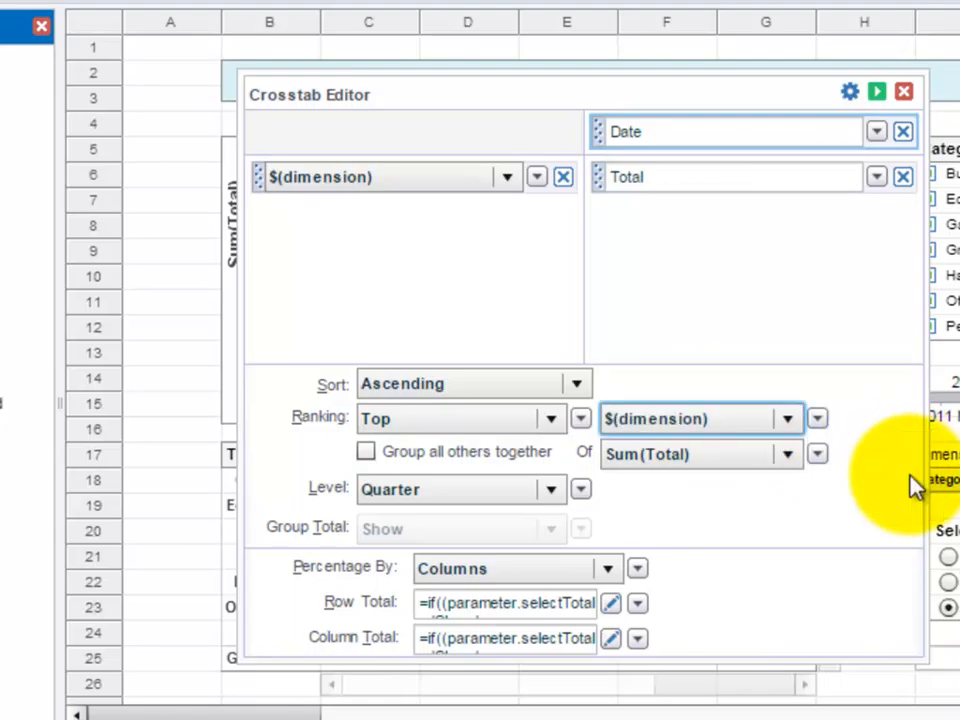
left_click(788, 419)
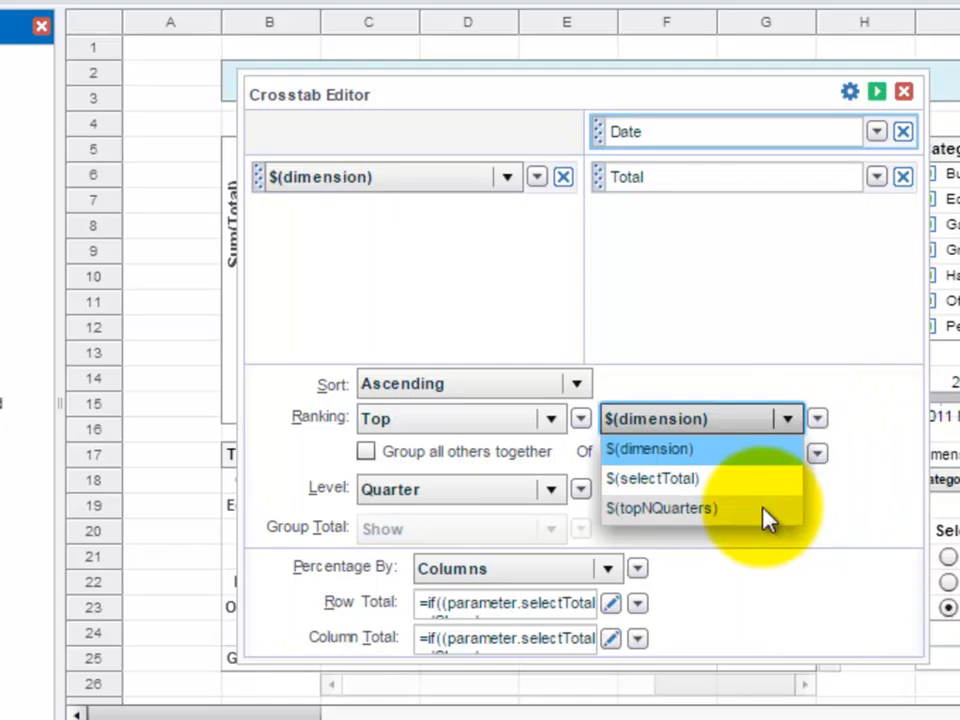
left_click(765, 512)
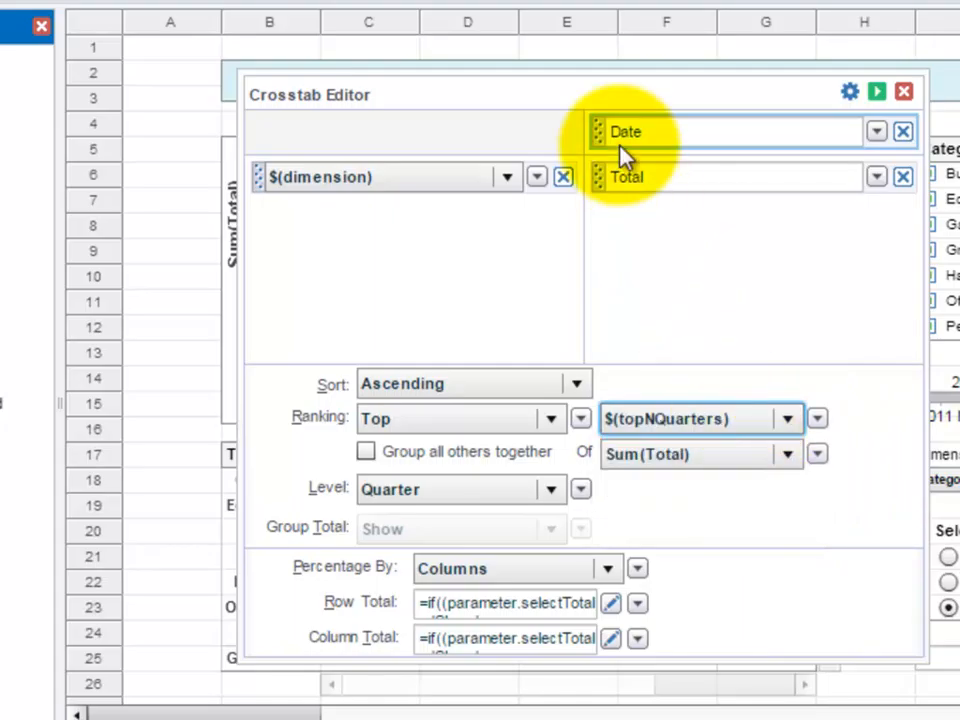
left_click_drag(600, 107, 534, 37)
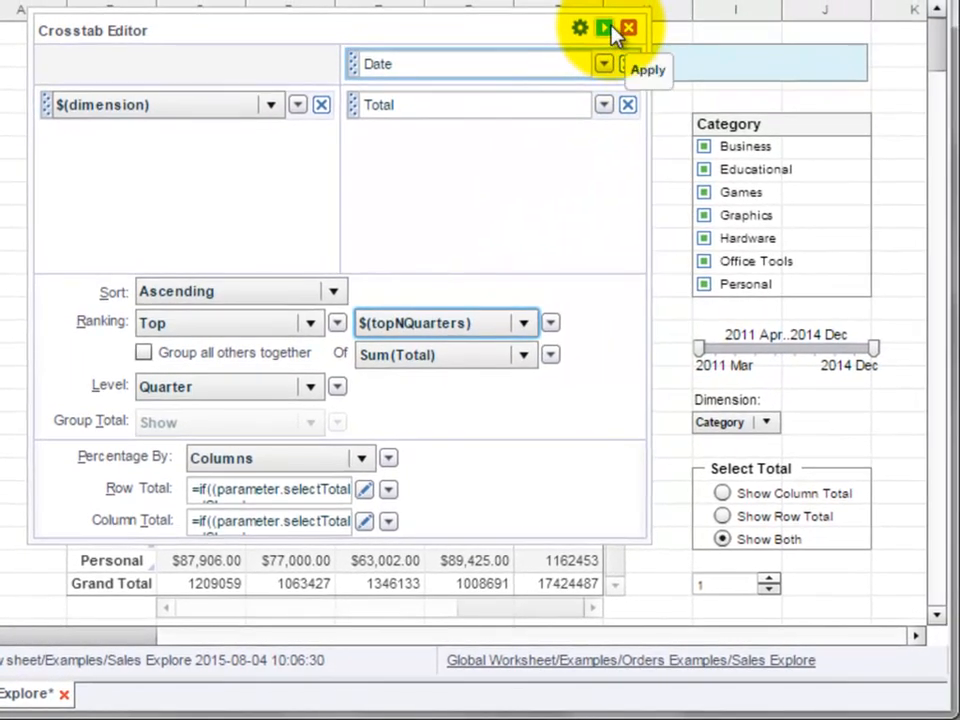
left_click(610, 28)
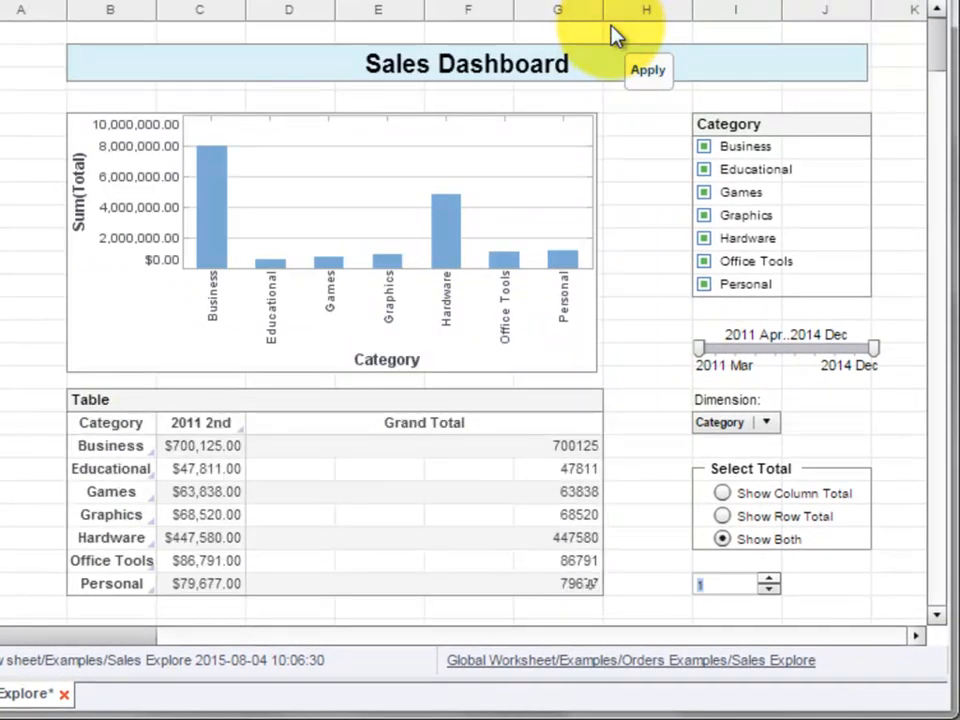
- Test the topNQuarters spinner by raising and lowering it between 3 and 2, and leave it at 4
left_click(770, 579)
left_click(770, 579)
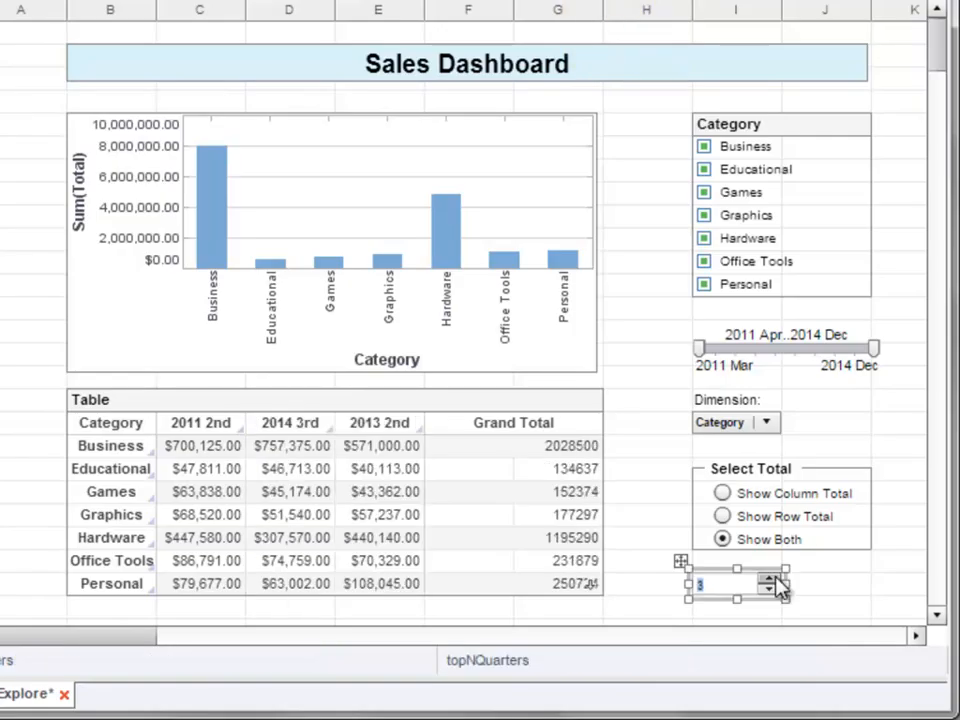
left_click(771, 587)
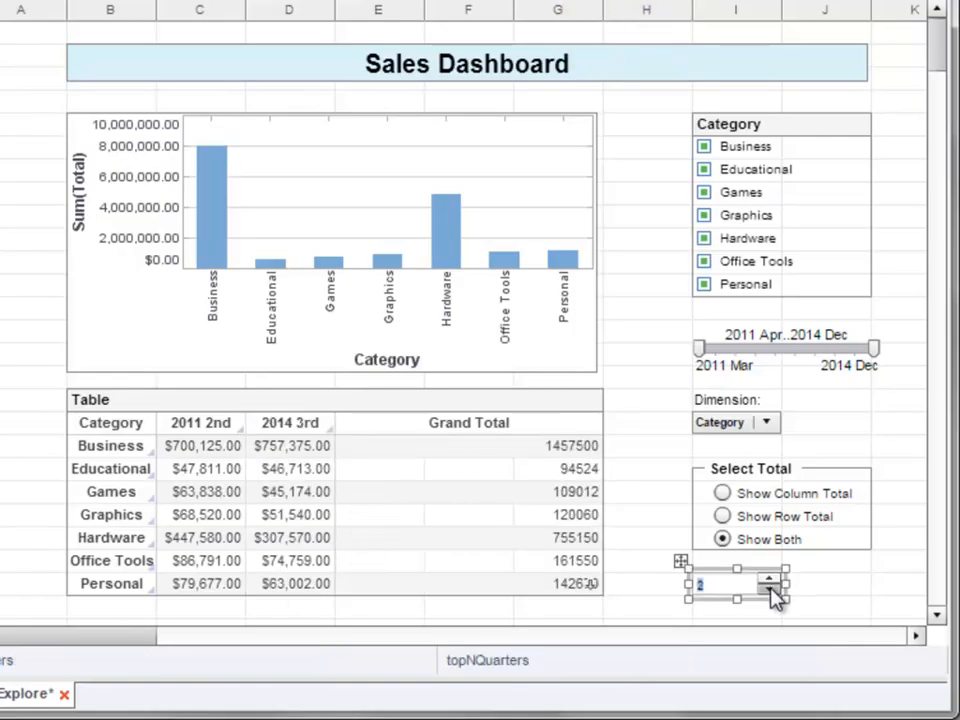
left_click(770, 580)
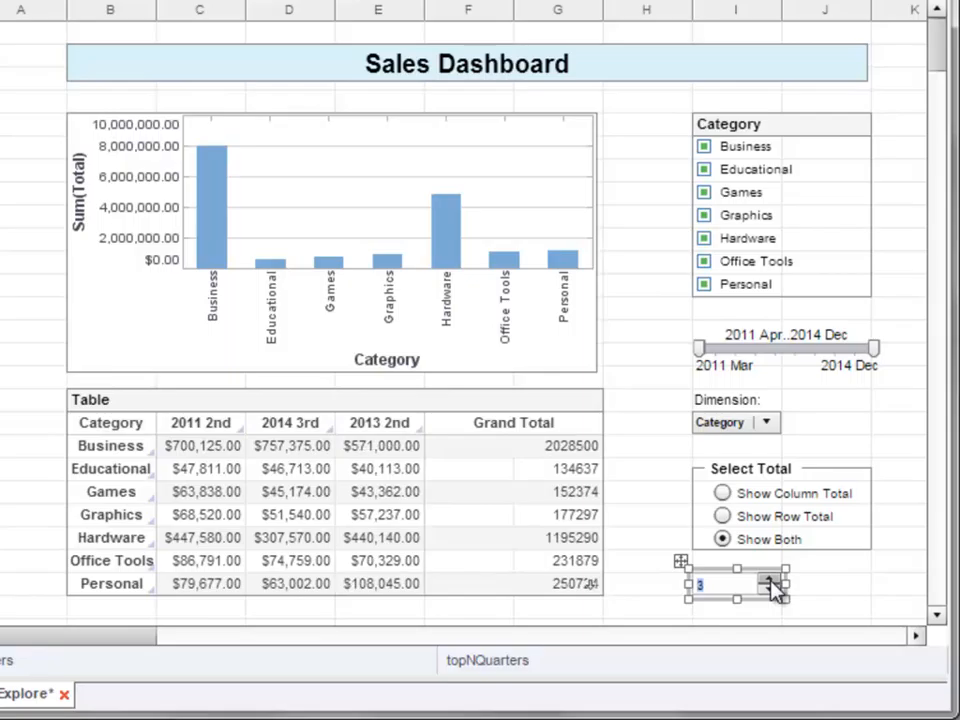
left_click(771, 581)
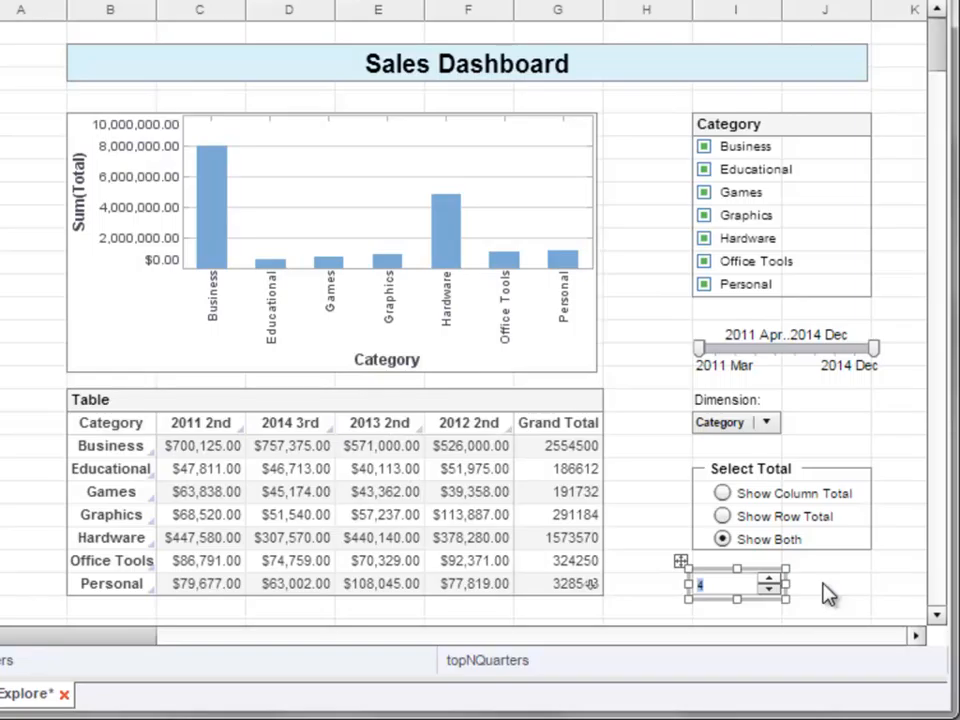
- Move the spinner one column over to column J and enter the label "Top Quarters" in the column I cell beside it
left_click_drag(680, 561, 770, 561)
left_click(716, 586)
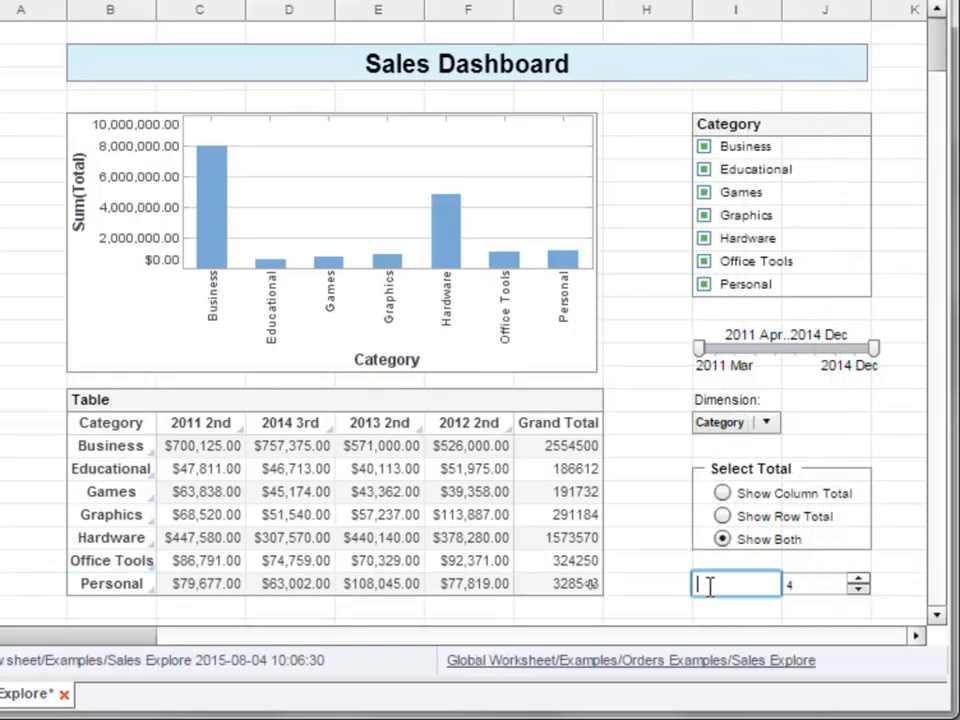
type("Top Quarters")
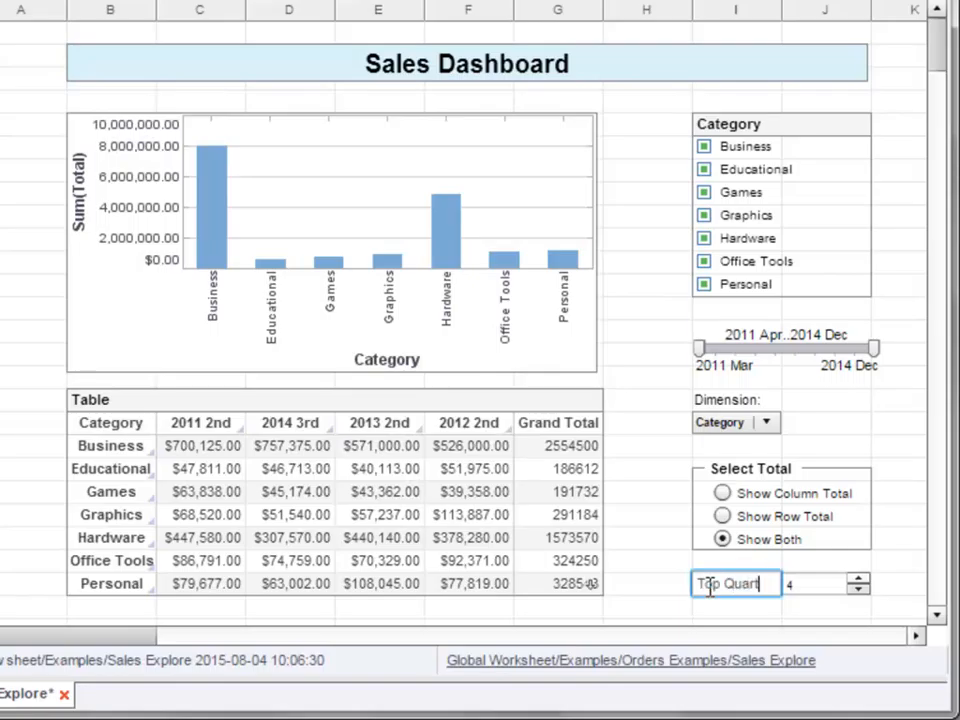